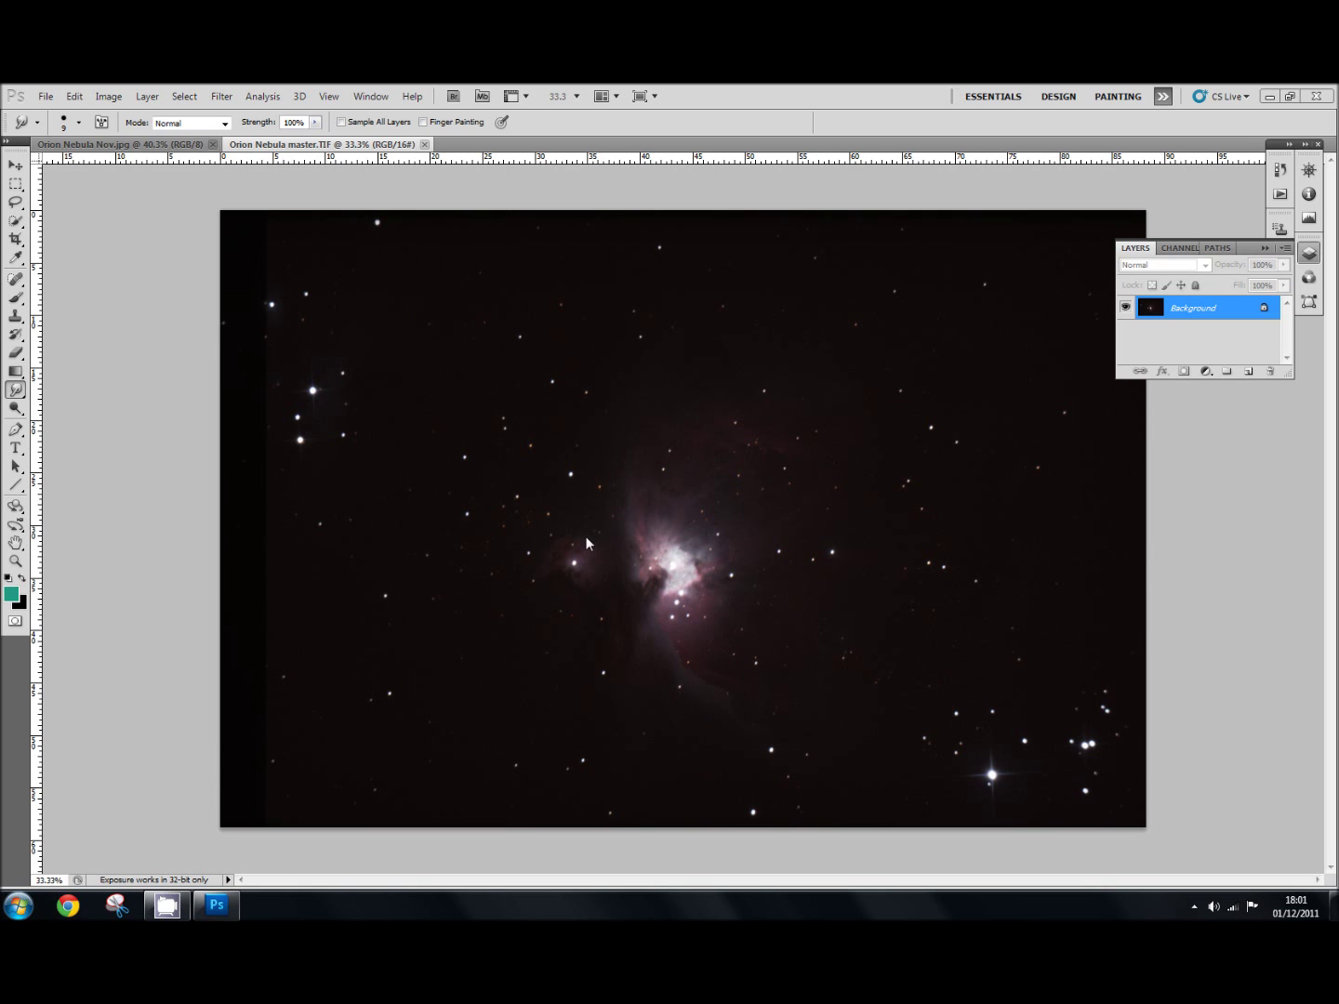
Compare Orion Nebula master.TIF with the brighter Orion Nebula Nov.jpg image
{"action": "left_click", "coordinate": [300, 184]}
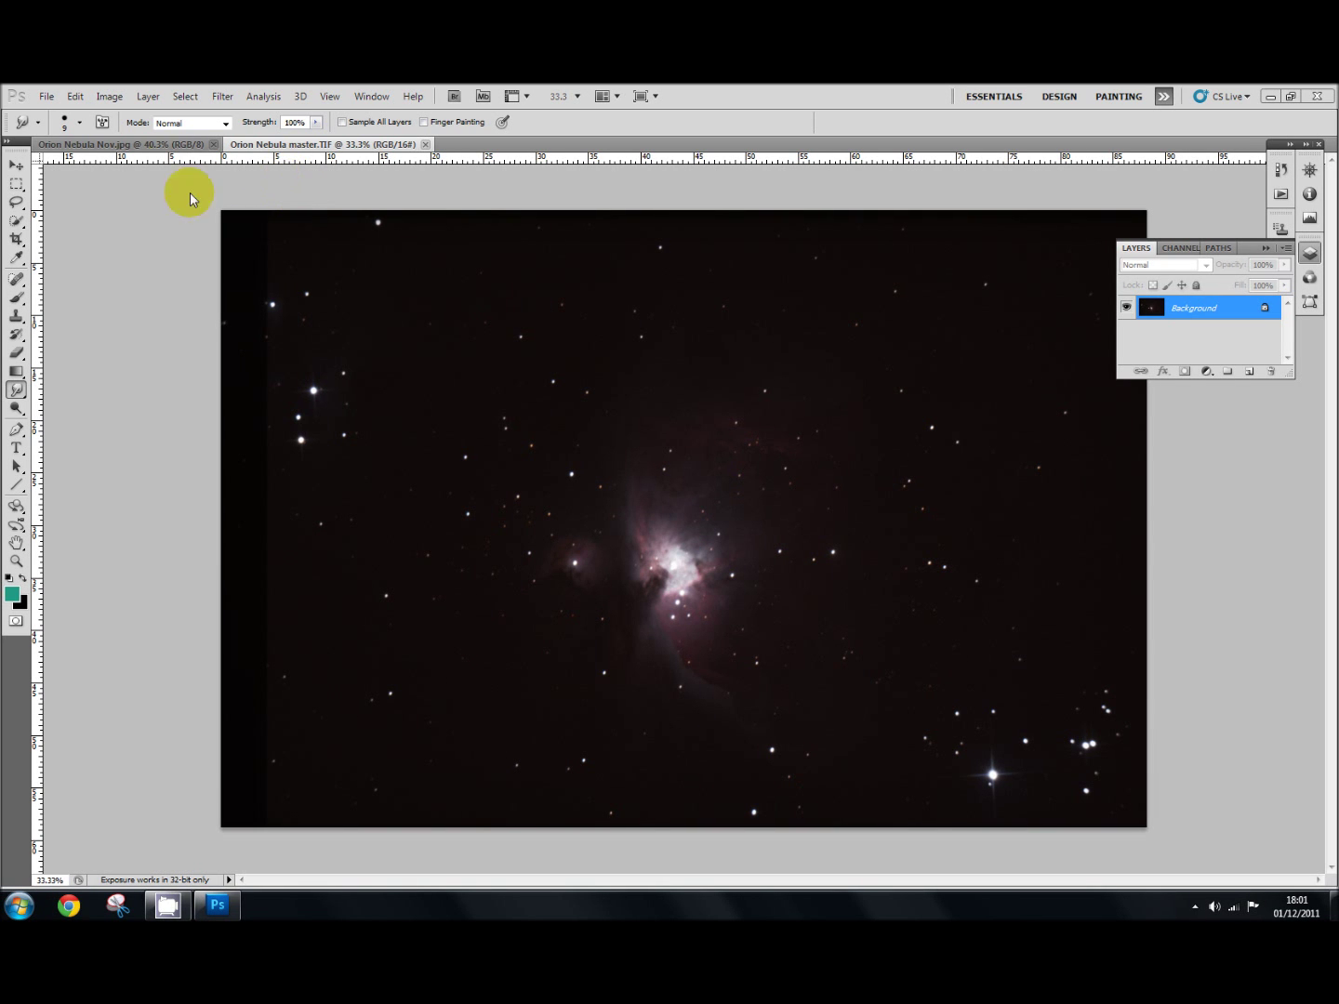
{"action": "left_click", "coordinate": [129, 146]}
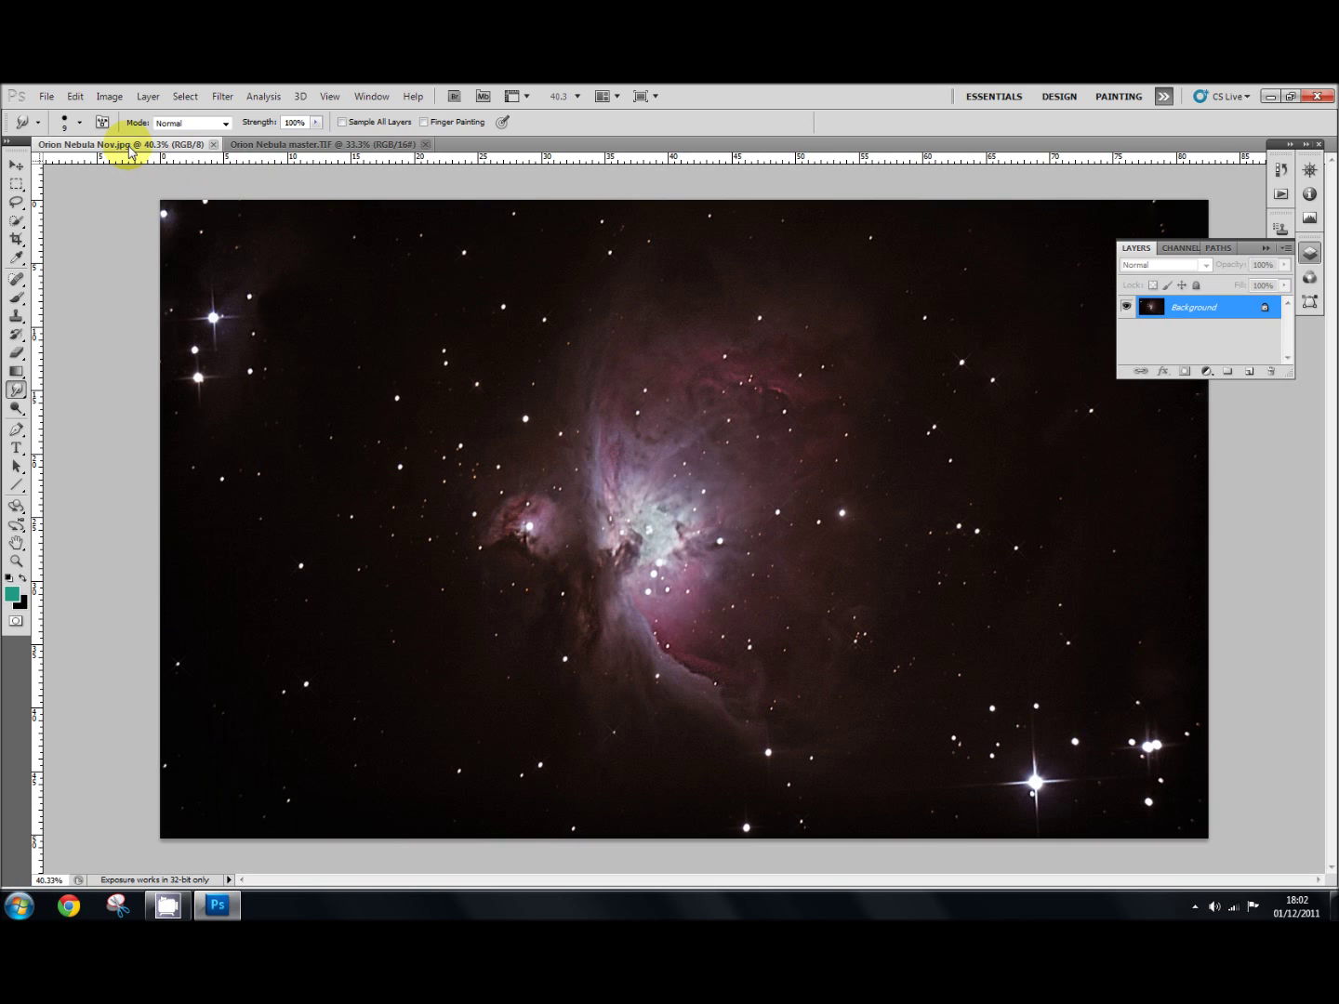
{"action": "left_click_drag", "start_coordinate": [677, 579], "coordinate": [700, 595]}
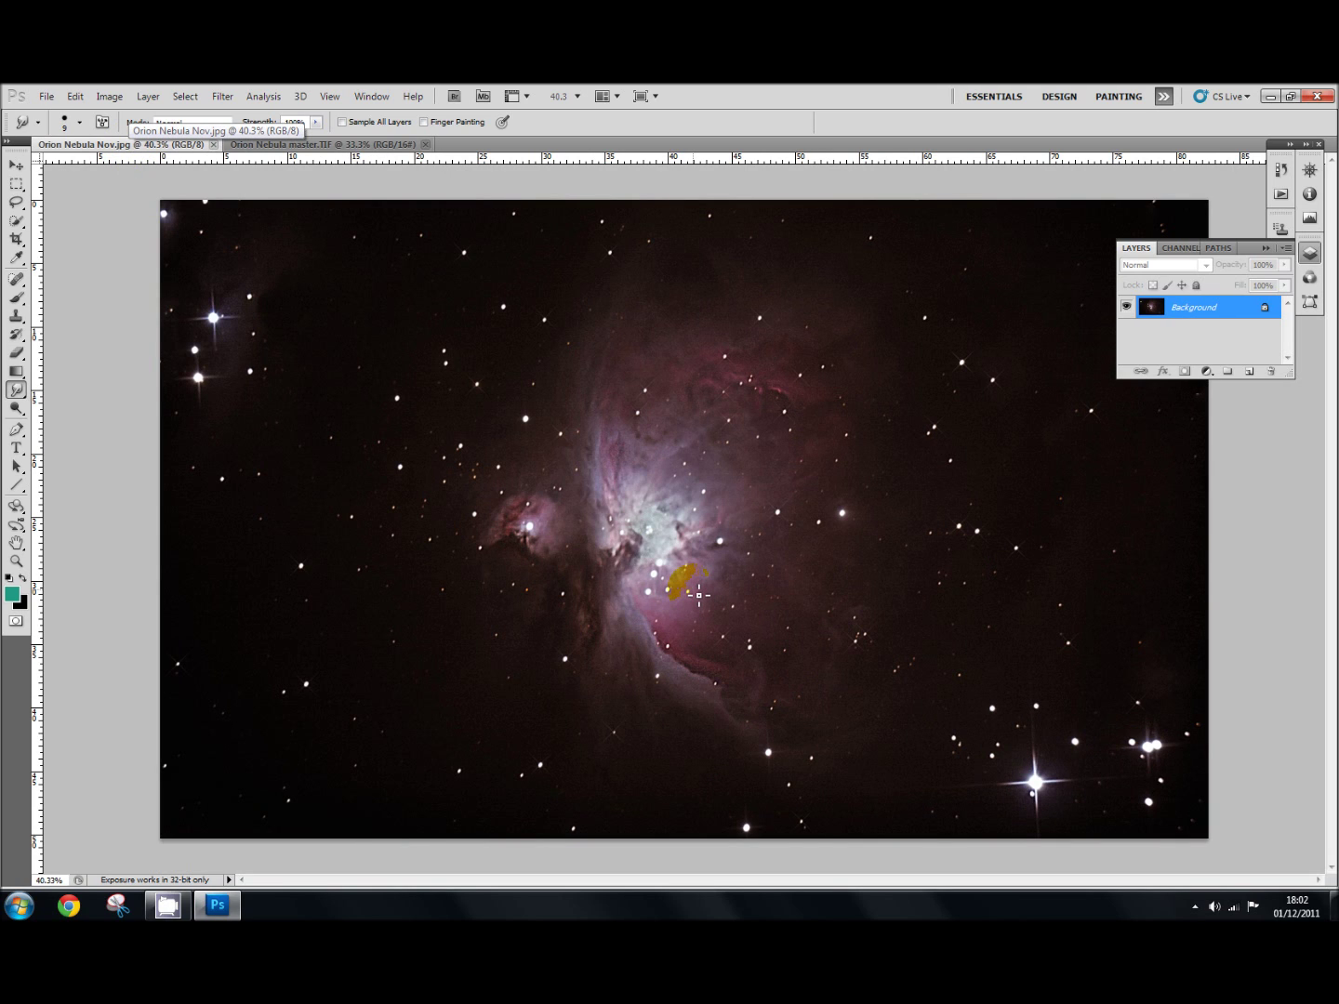
{"action": "left_click", "coordinate": [310, 146]}
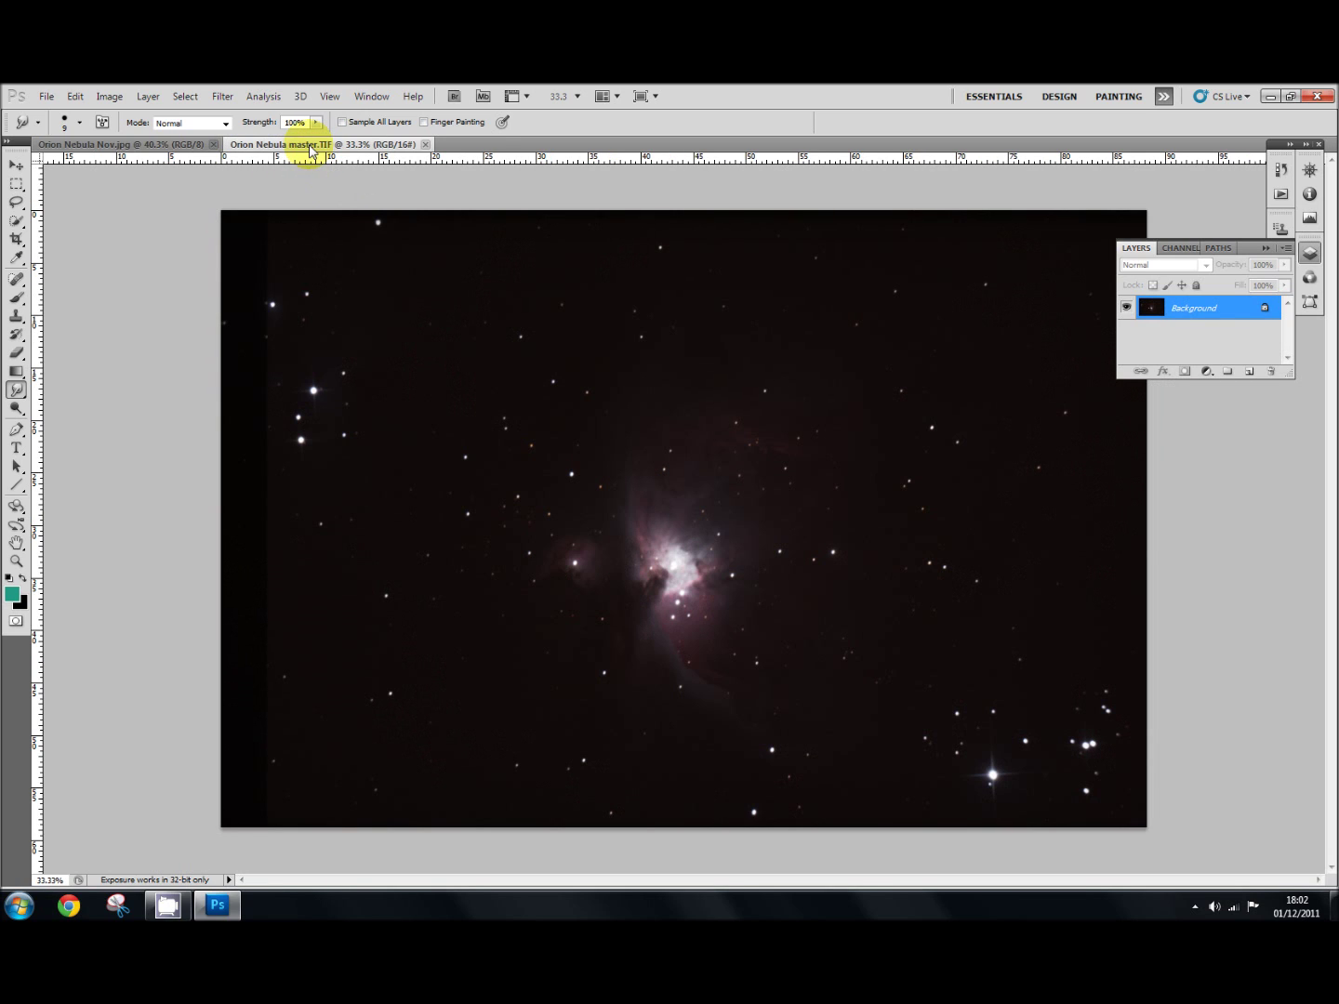
{"action": "left_click", "coordinate": [171, 146]}
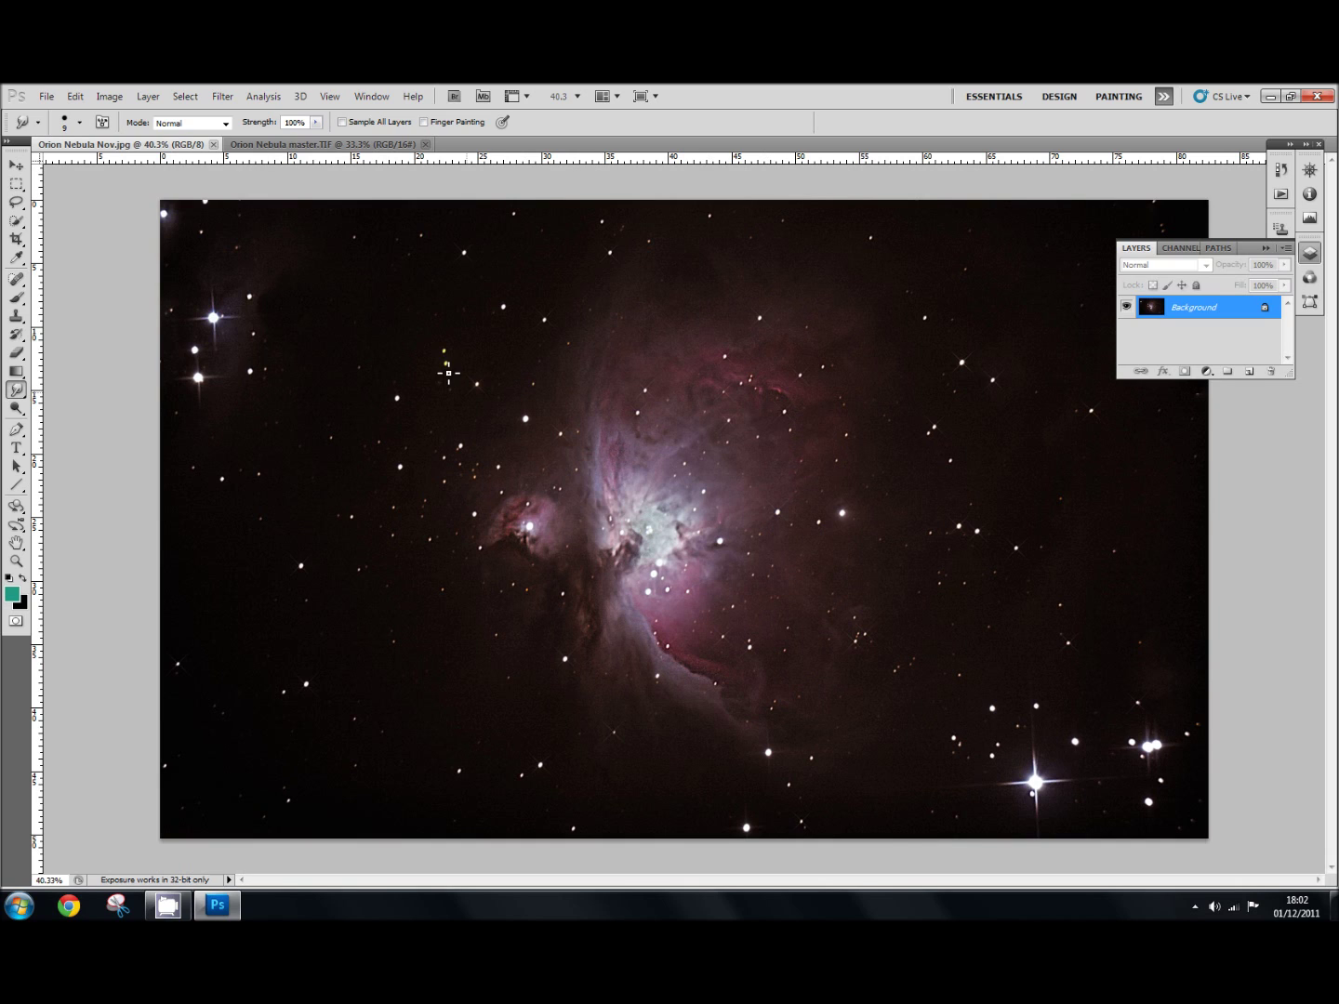
{"action": "left_click", "coordinate": [326, 146]}
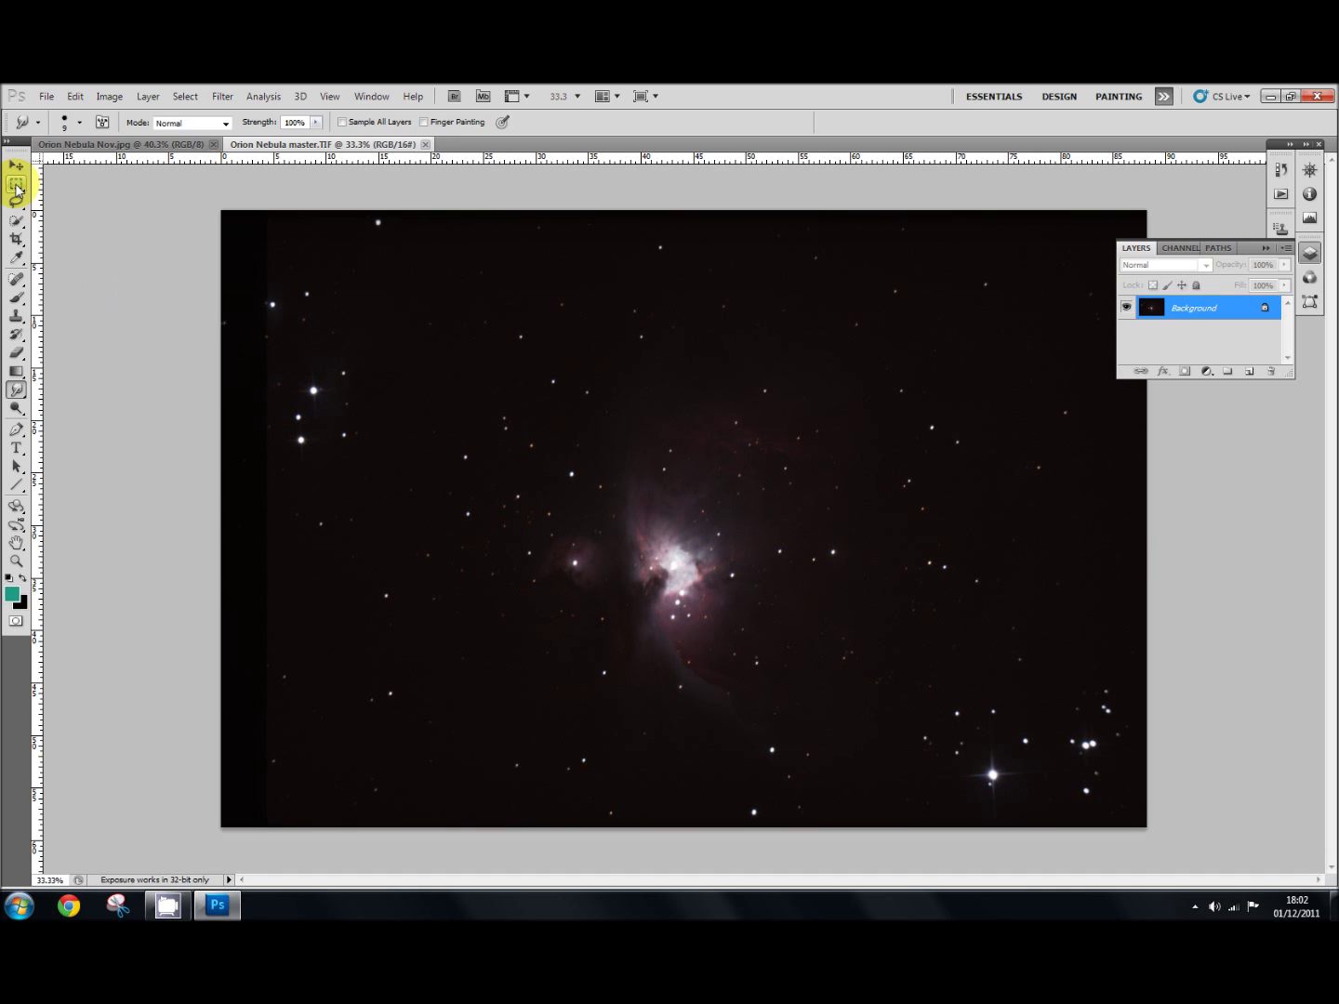
Crop master.TIF to a rectangle inside the dark edge strips, then deselect
{"action": "left_click", "coordinate": [17, 187]}
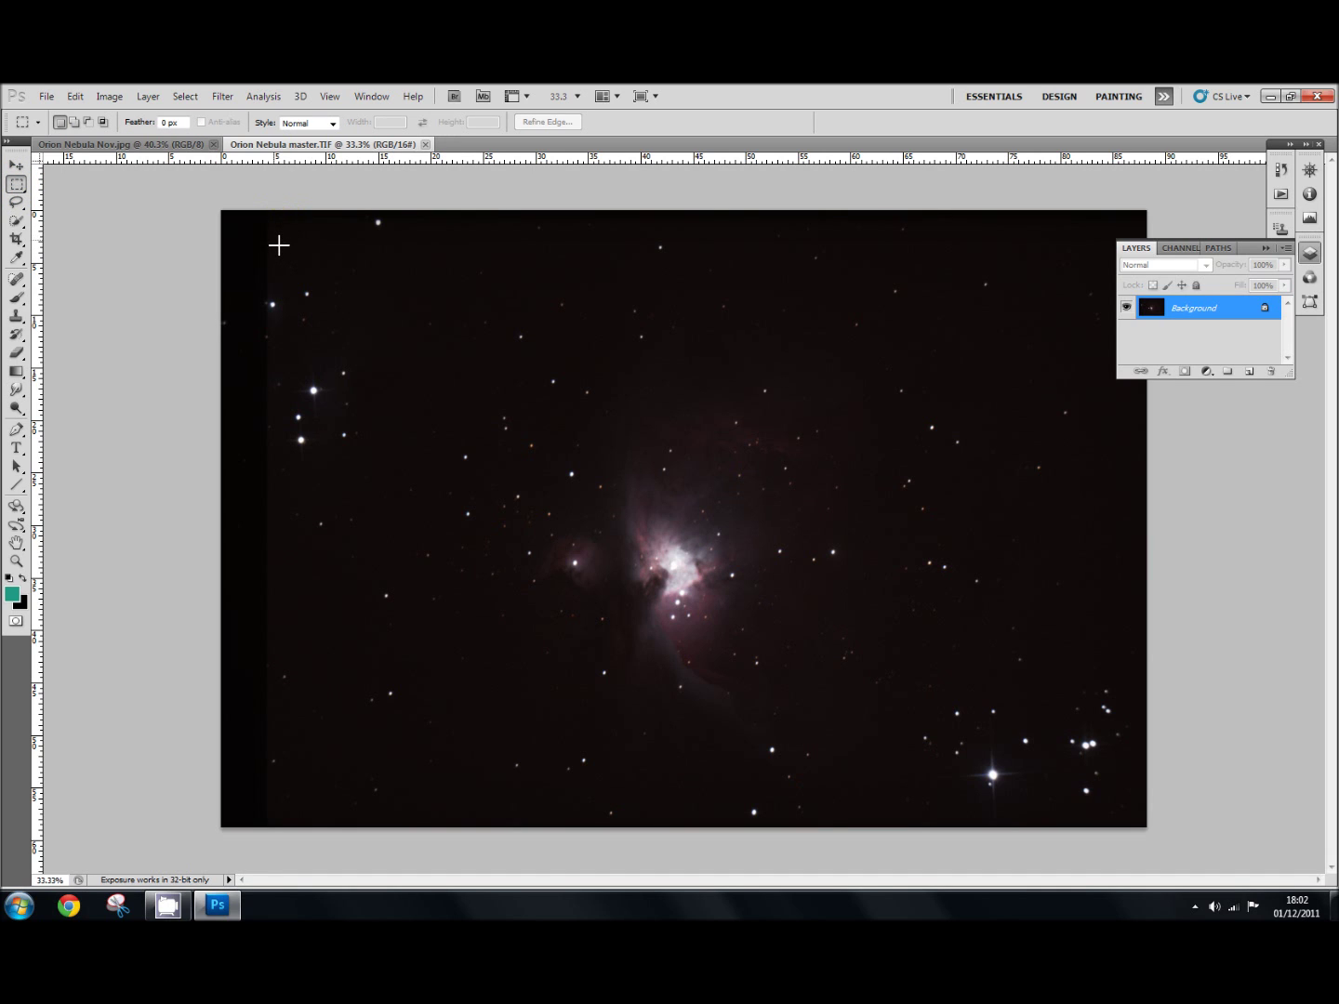
{"action": "left_click_drag", "start_coordinate": [274, 243], "coordinate": [1131, 818]}
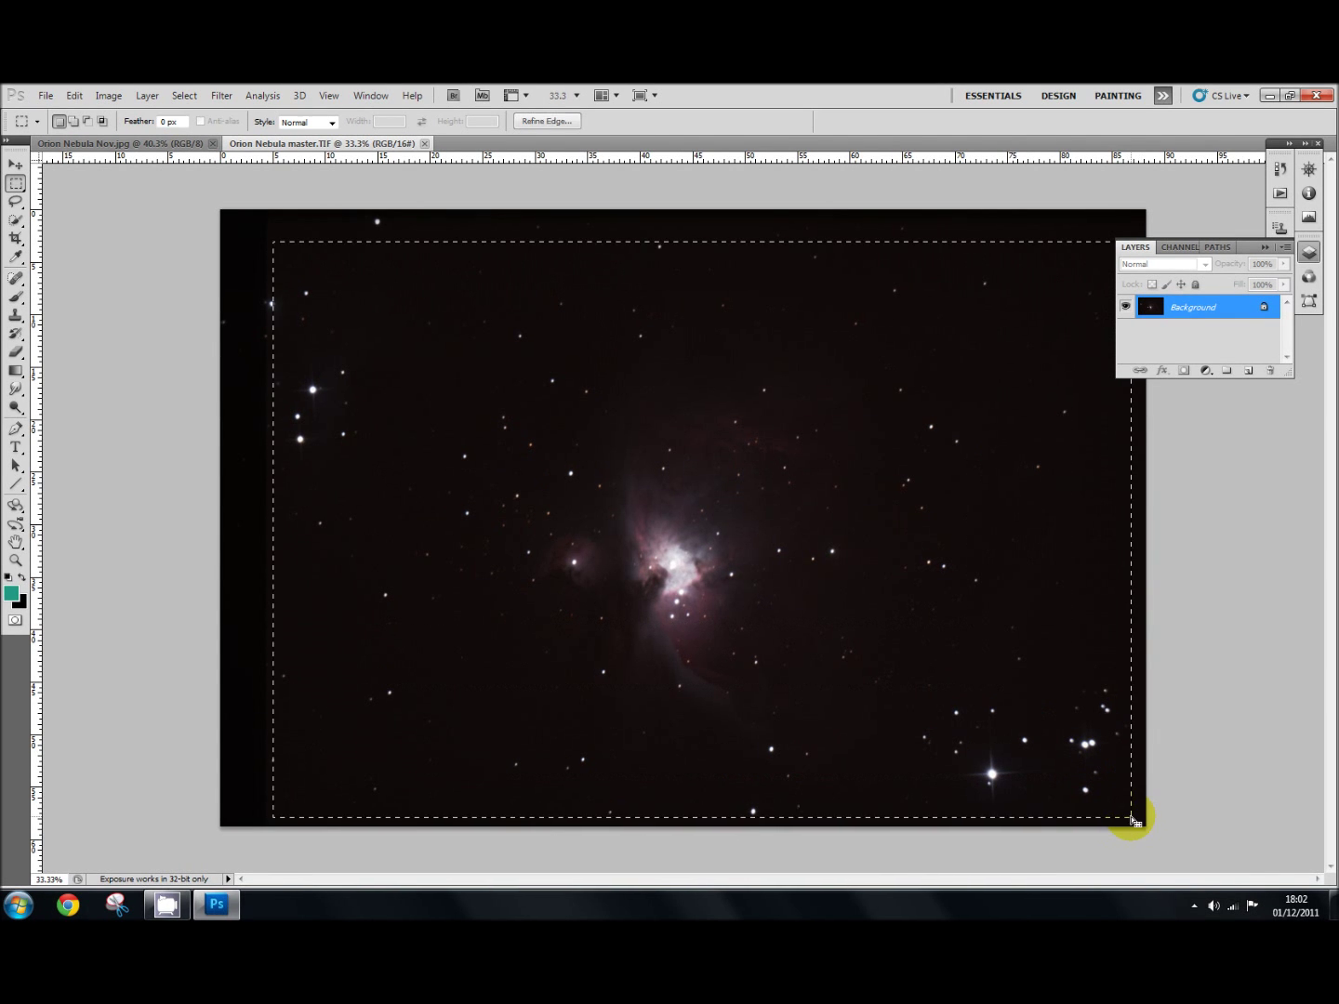
{"action": "left_click", "coordinate": [109, 97]}
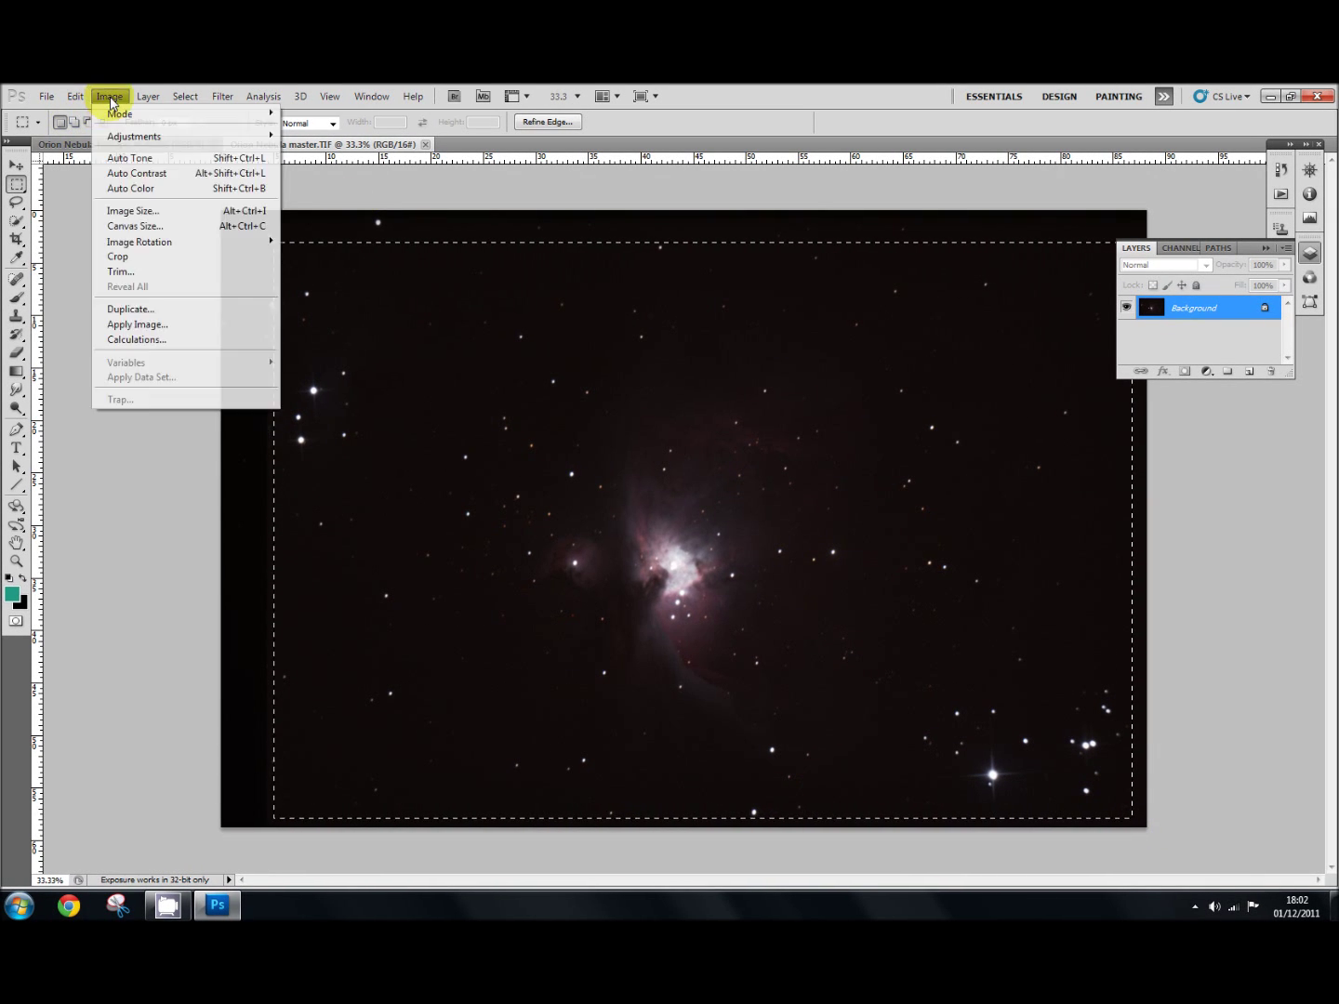
{"action": "left_click", "coordinate": [122, 259]}
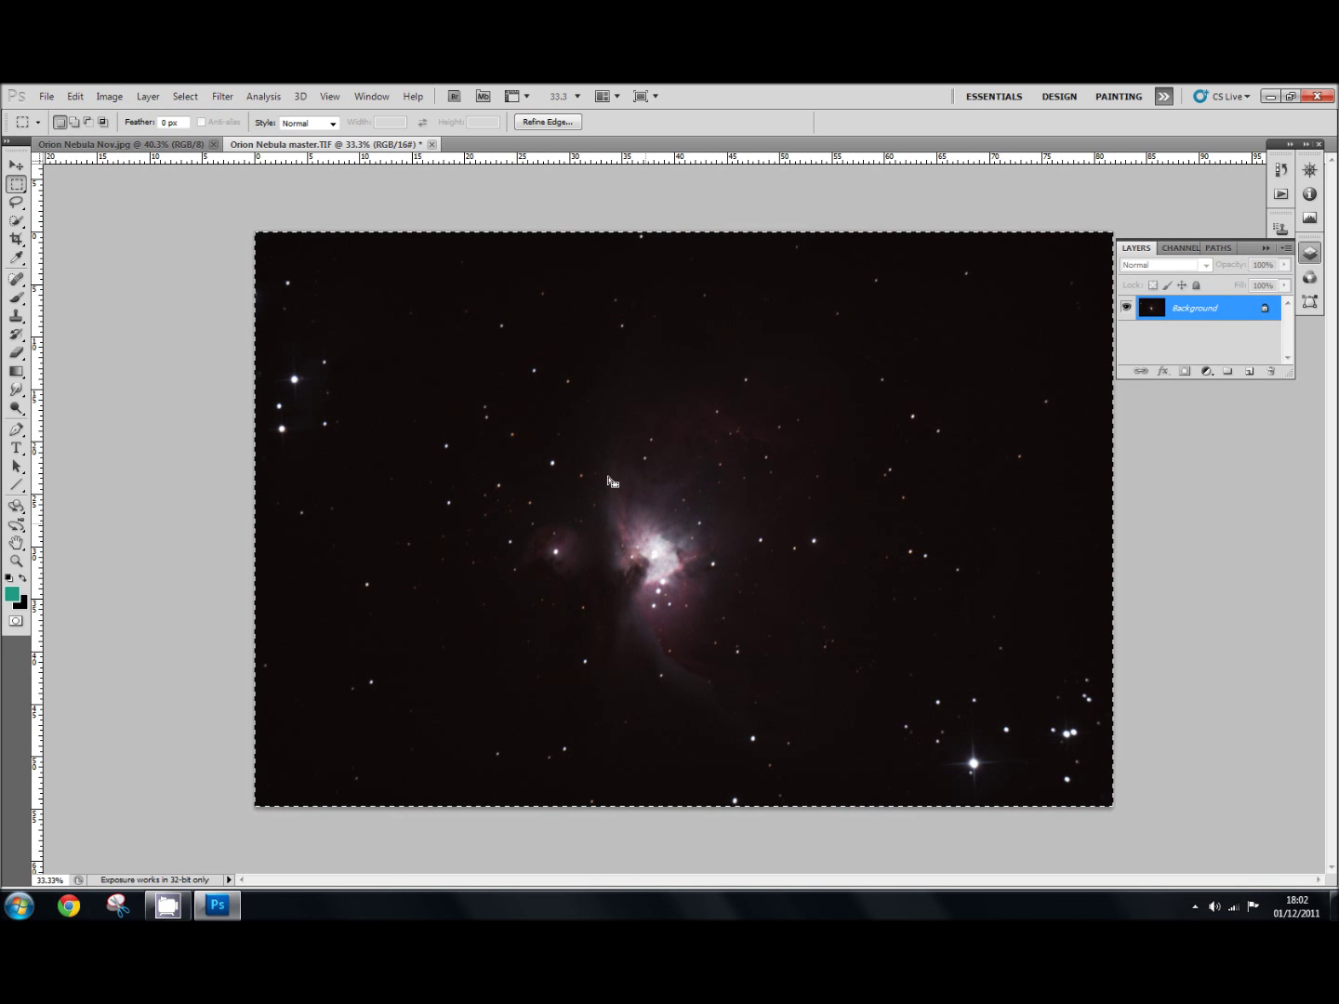
{"action": "left_click", "coordinate": [633, 214]}
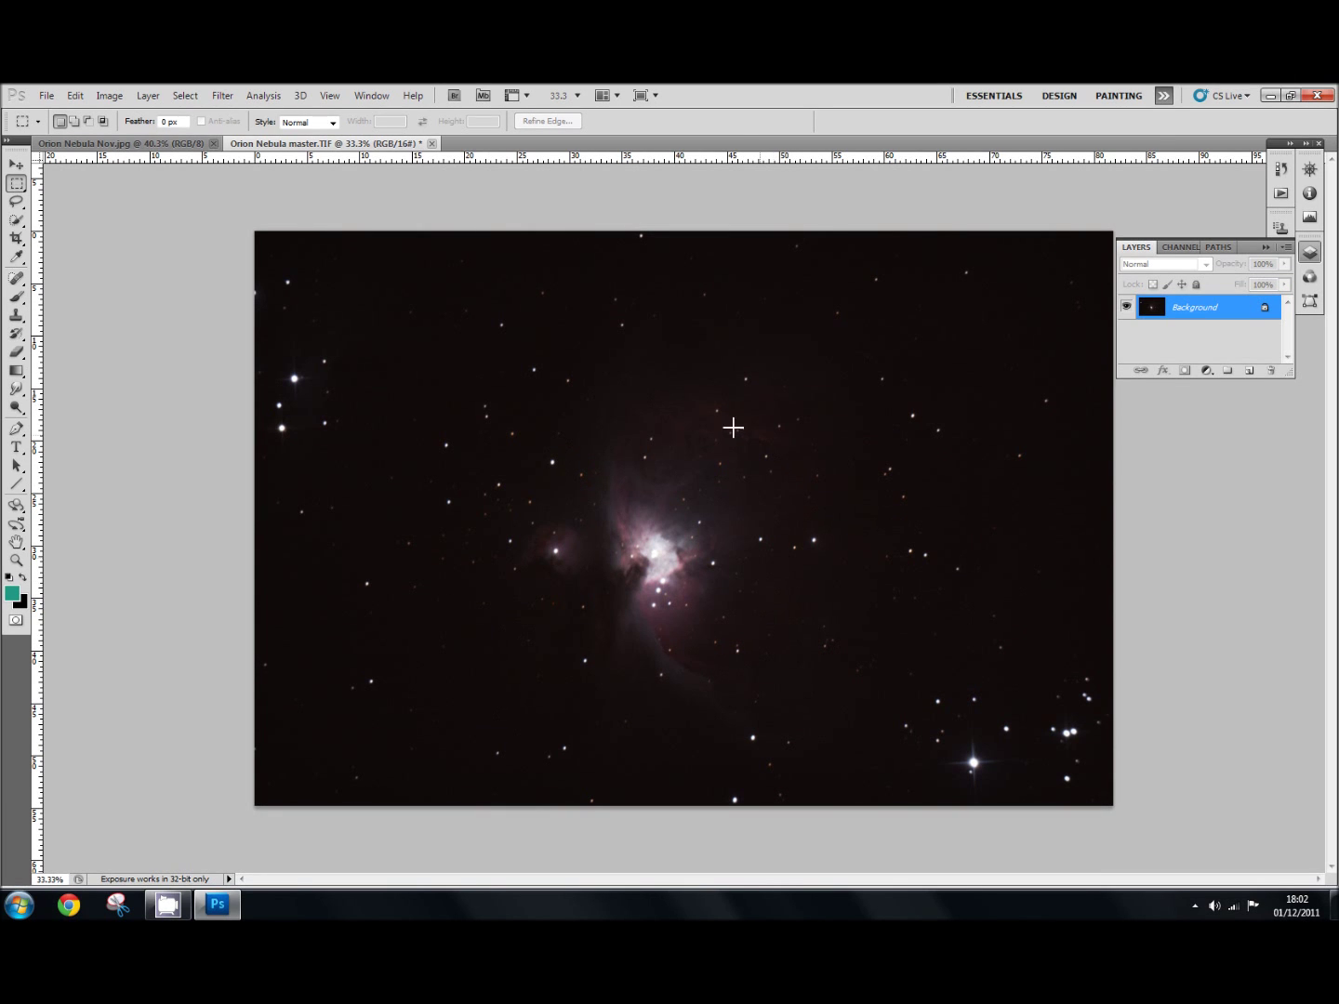
{"action": "left_click", "coordinate": [668, 537]}
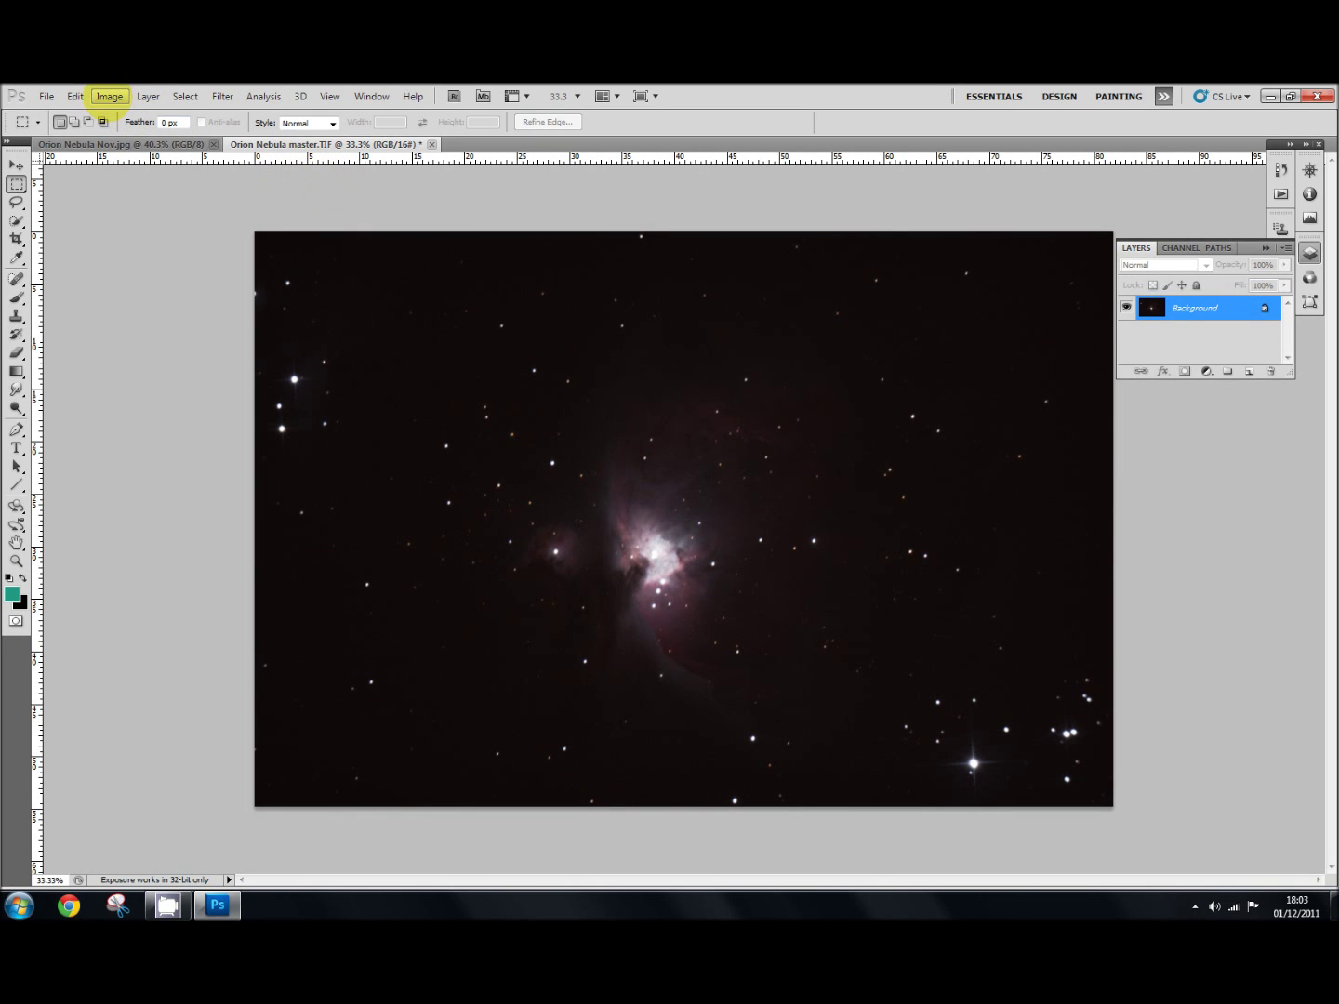
Apply Levels with the midtone input slider moved to about 1.70
{"action": "left_click", "coordinate": [109, 95]}
{"action": "mouse_move", "coordinate": [121, 135]}
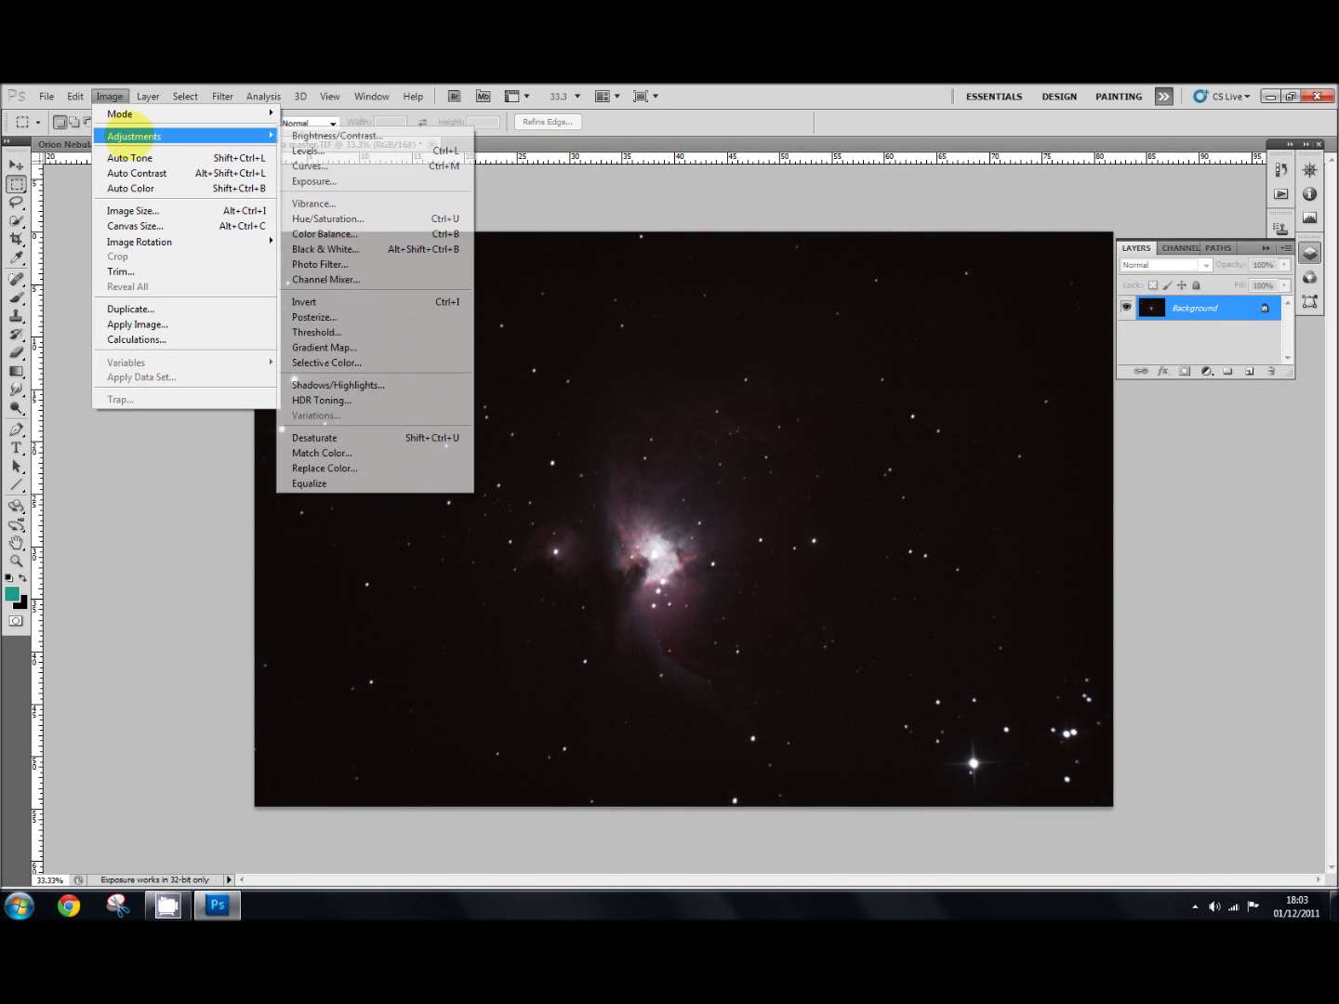
{"action": "left_click", "coordinate": [307, 150]}
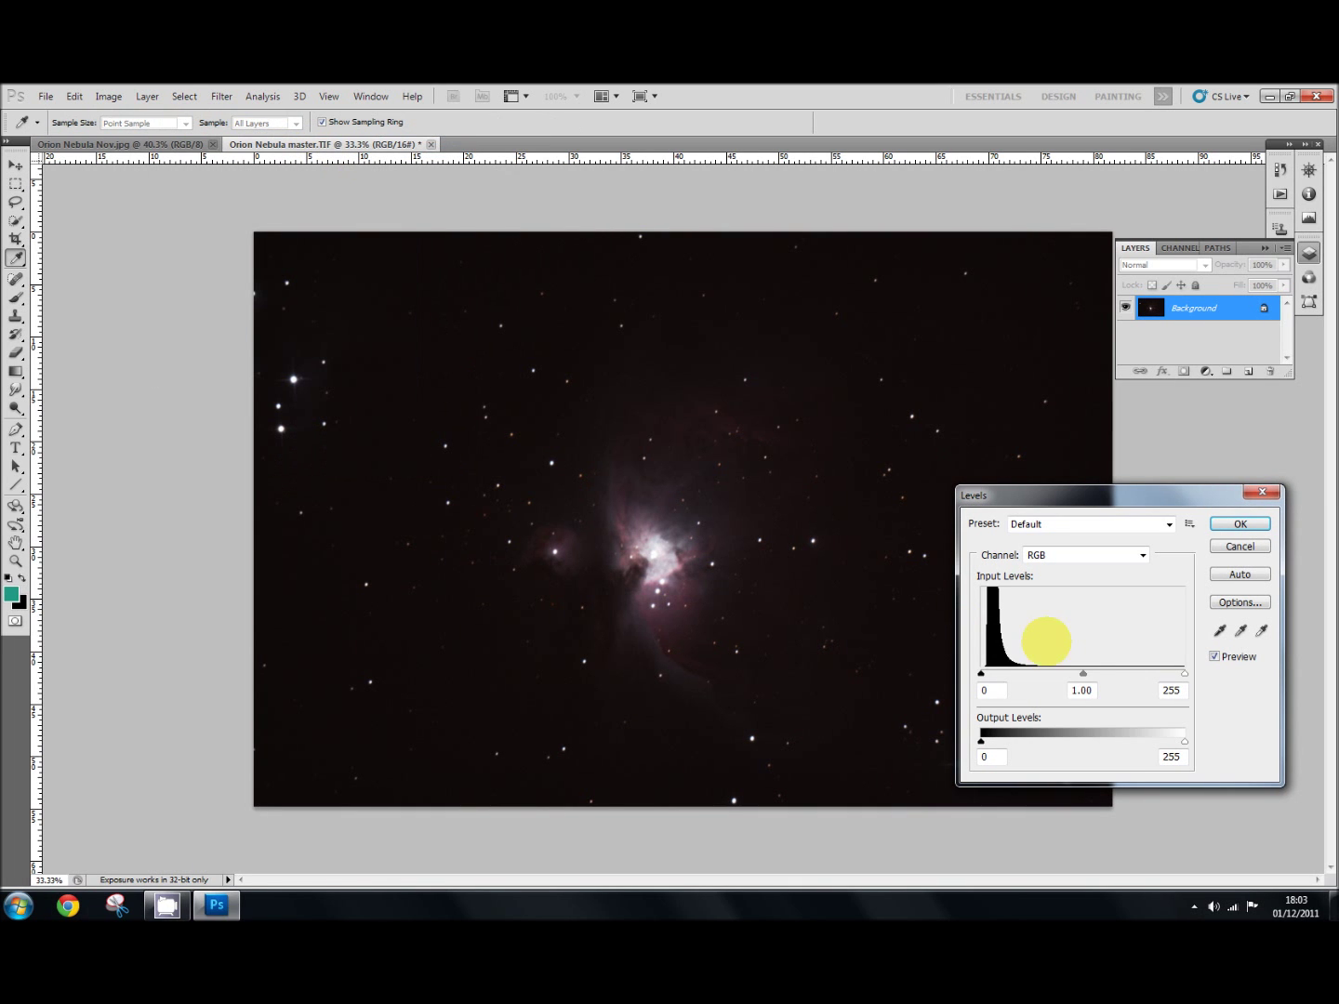
{"action": "left_click_drag", "start_coordinate": [1082, 674], "coordinate": [1045, 673]}
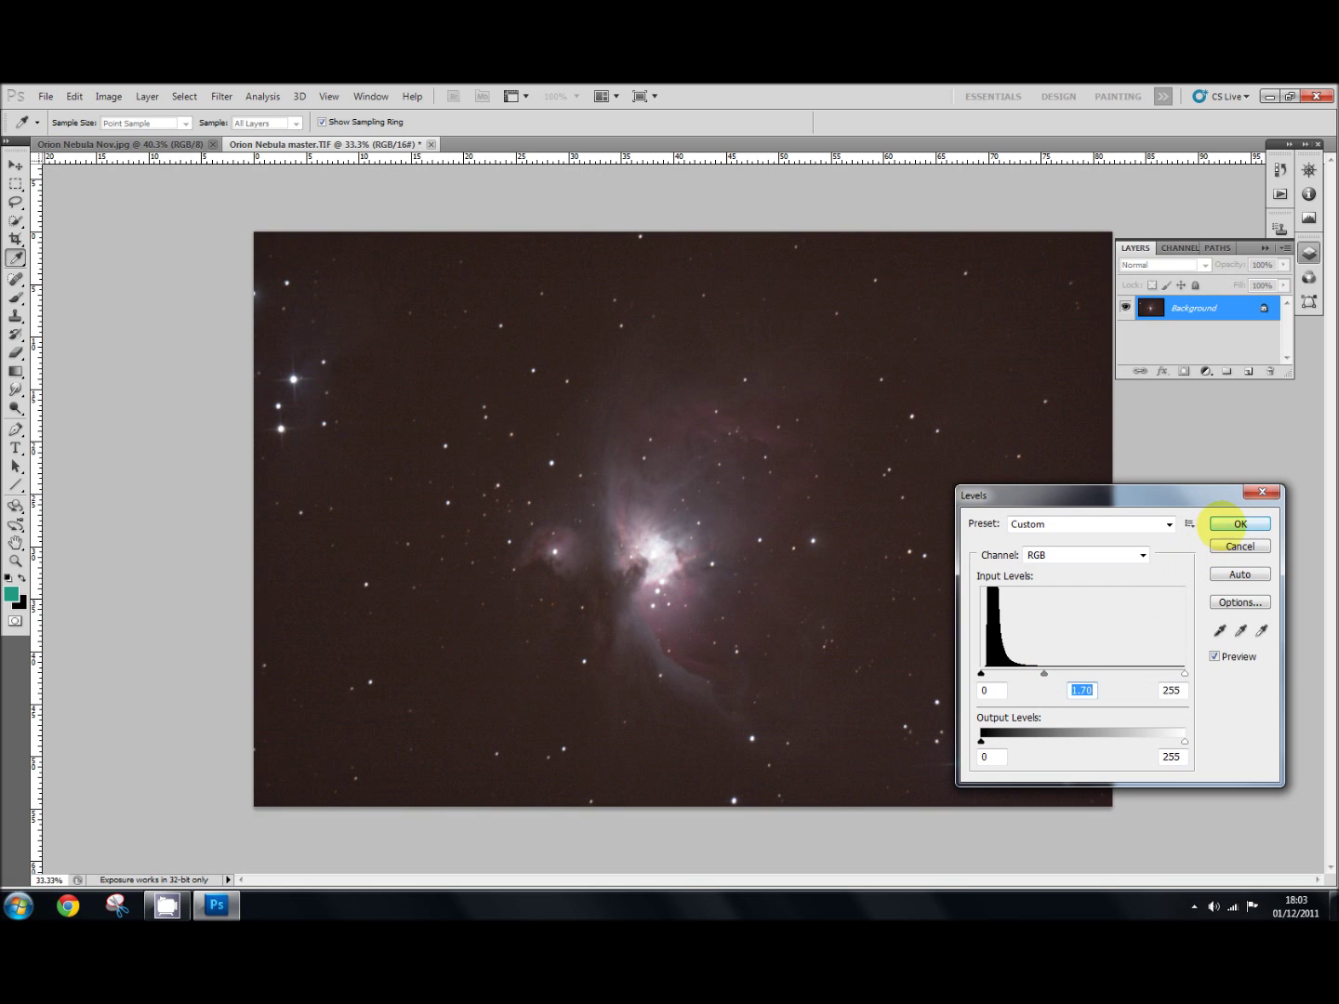
{"action": "left_click", "coordinate": [1228, 524]}
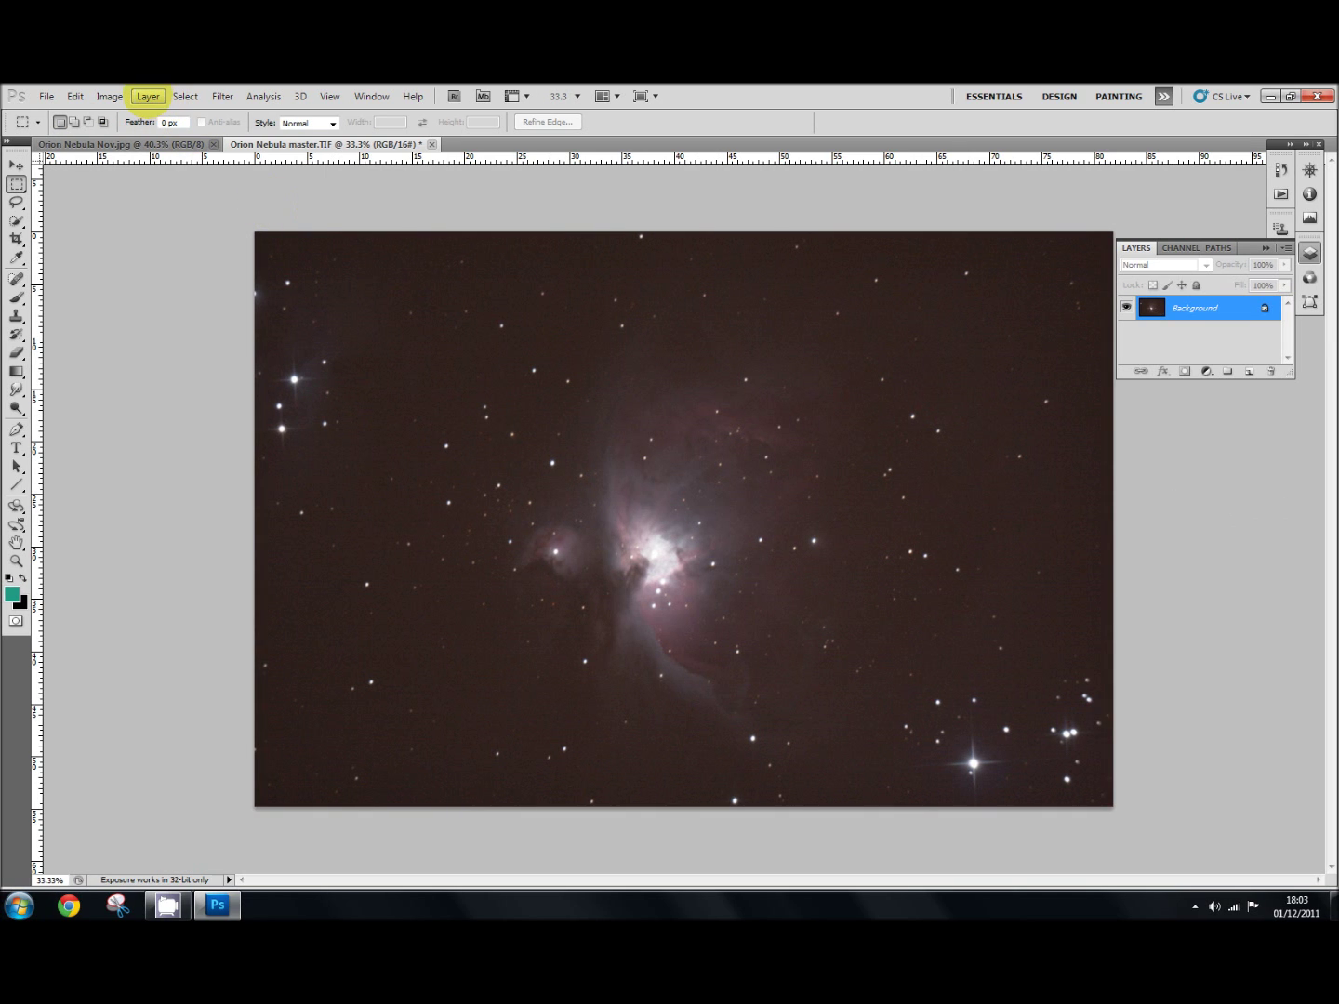
In Curves, add centre, shadow and highlight points to darken the sky and lift highlights
{"action": "left_click", "coordinate": [148, 96]}
{"action": "mouse_move", "coordinate": [111, 97]}
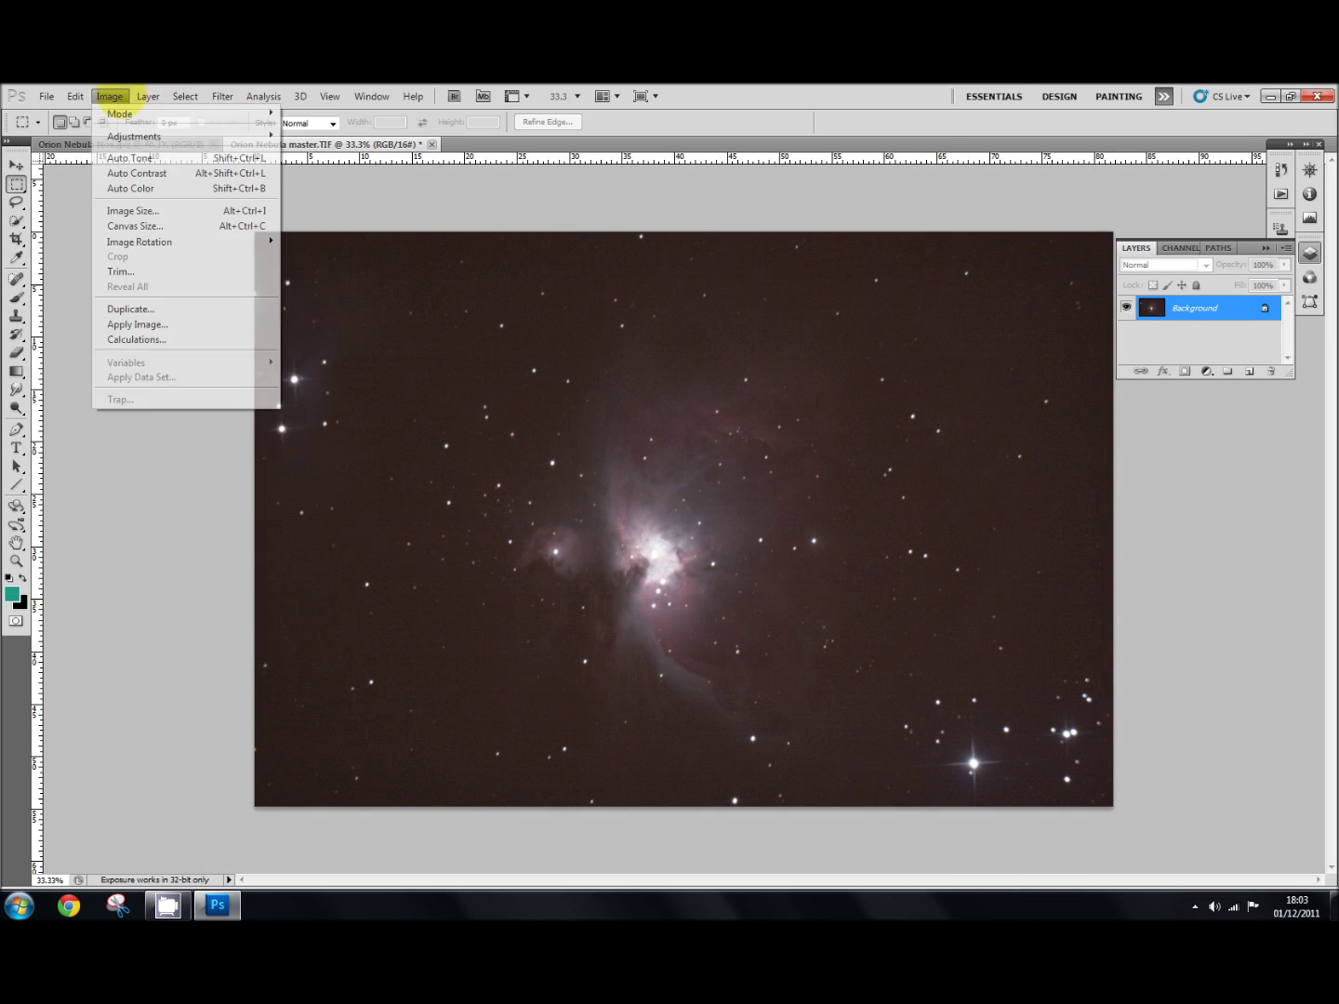
{"action": "mouse_move", "coordinate": [121, 136]}
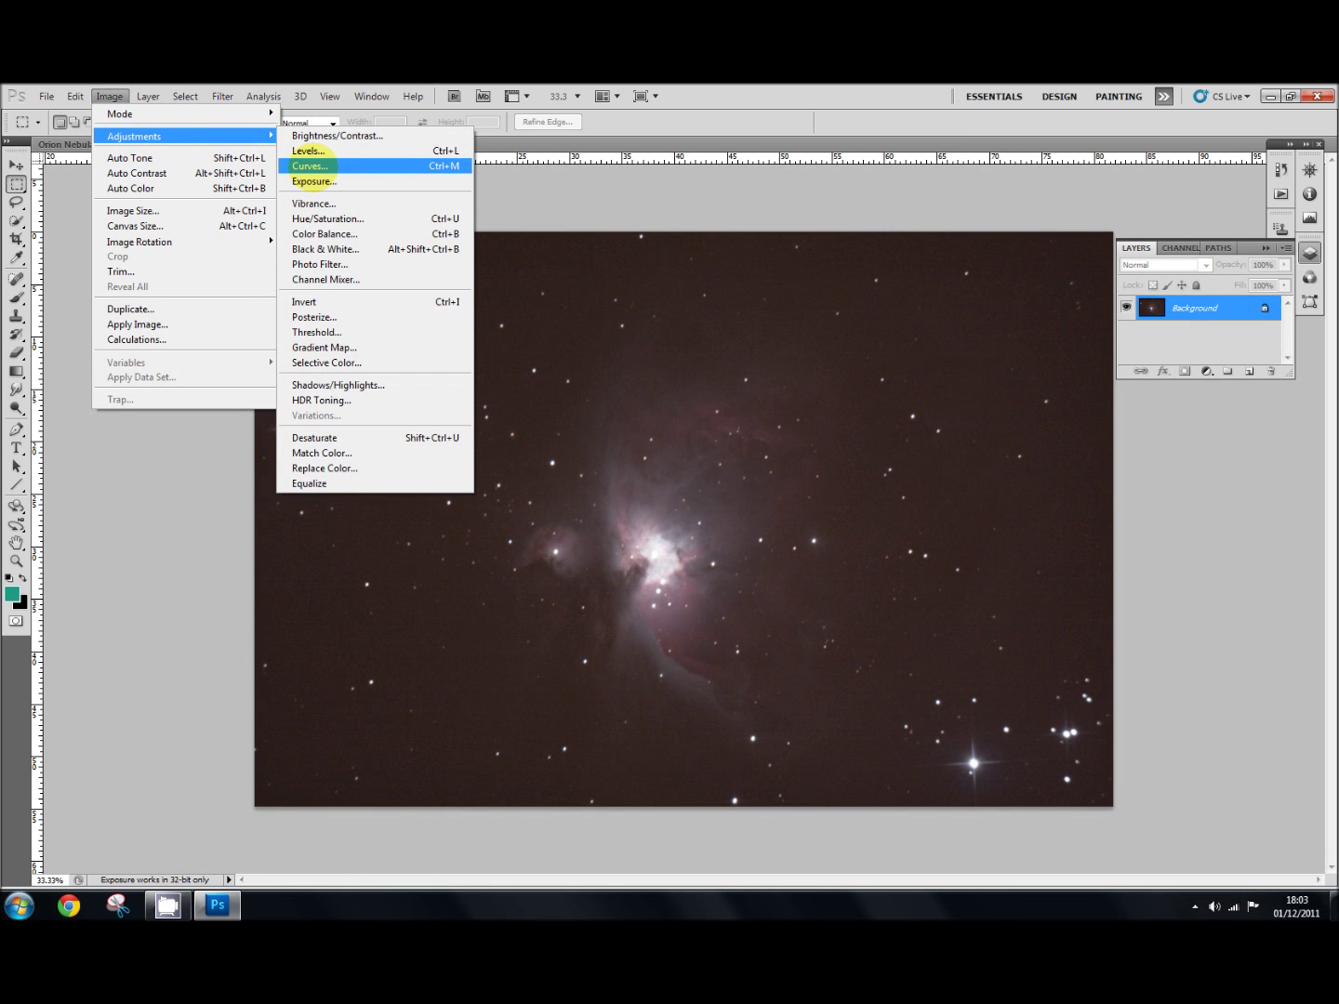
{"action": "left_click", "coordinate": [309, 165]}
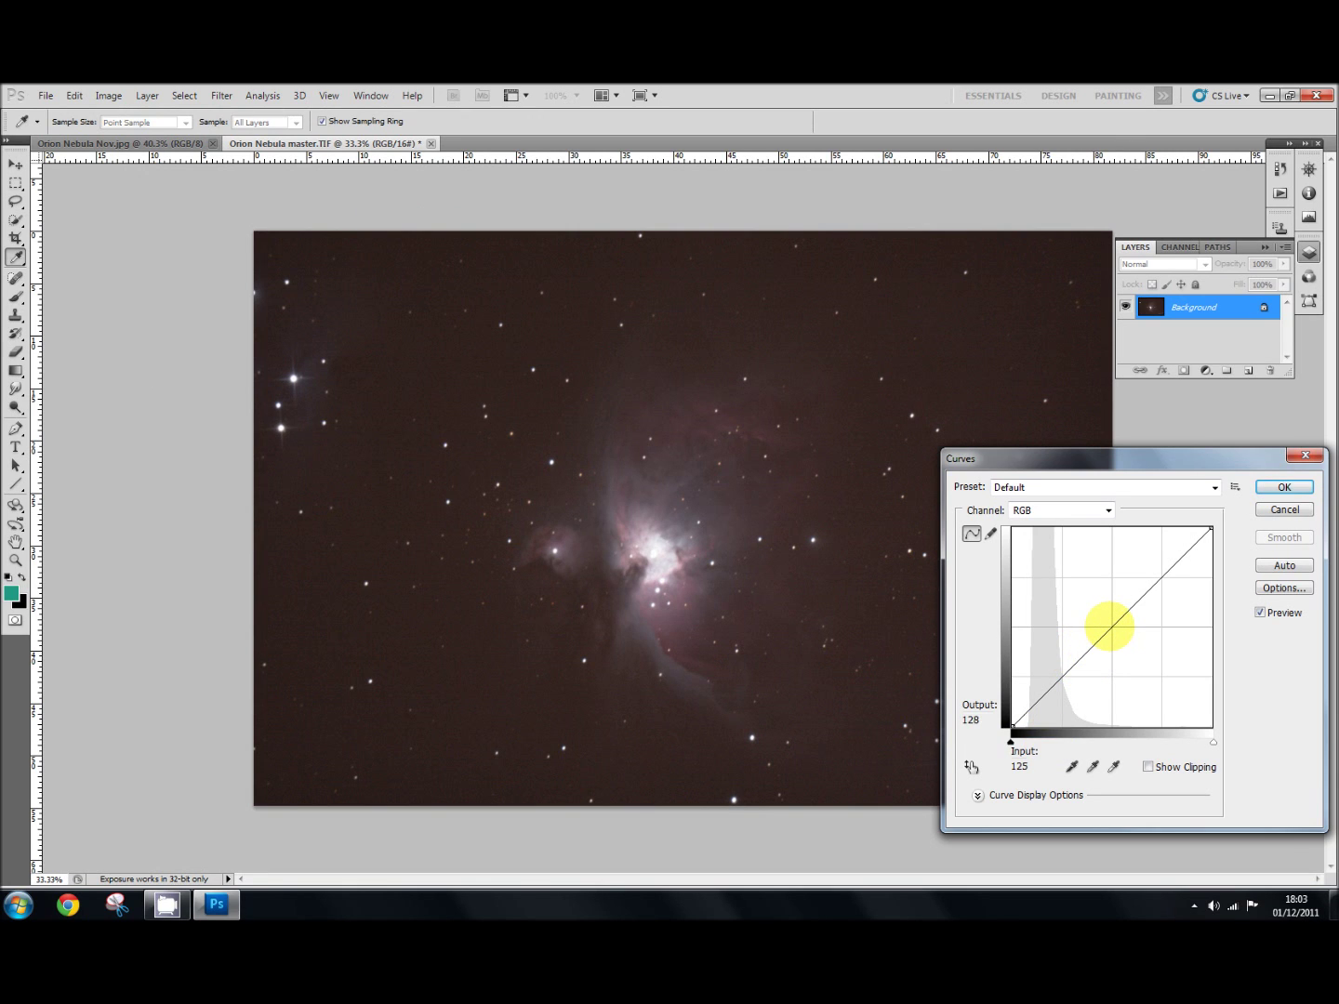
{"action": "left_click", "coordinate": [1109, 626]}
{"action": "left_click_drag", "start_coordinate": [1049, 692], "coordinate": [1061, 691]}
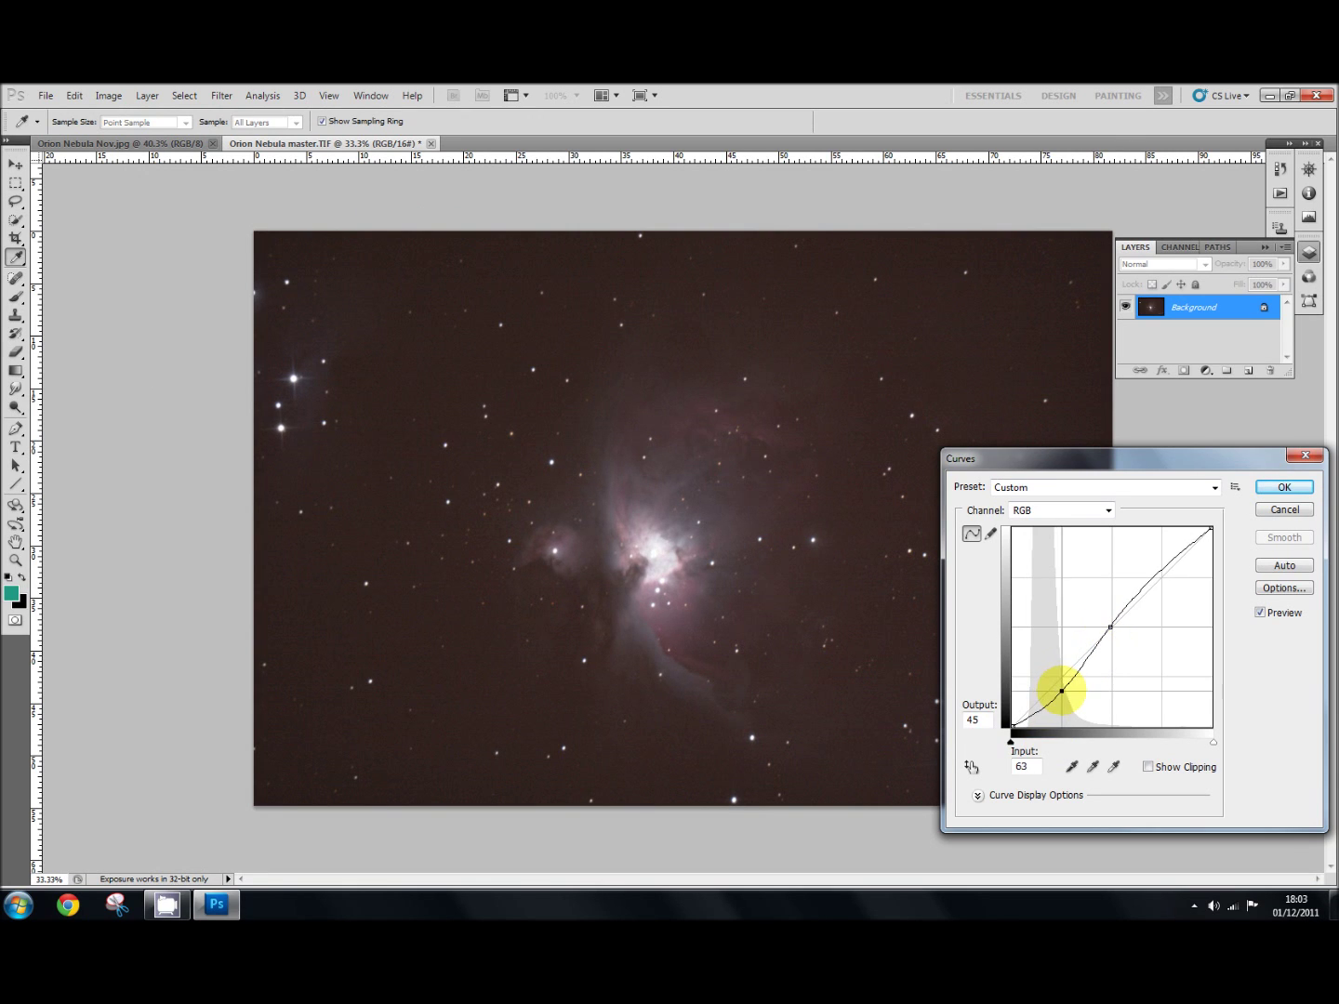
{"action": "left_click_drag", "start_coordinate": [1157, 576], "coordinate": [1147, 577]}
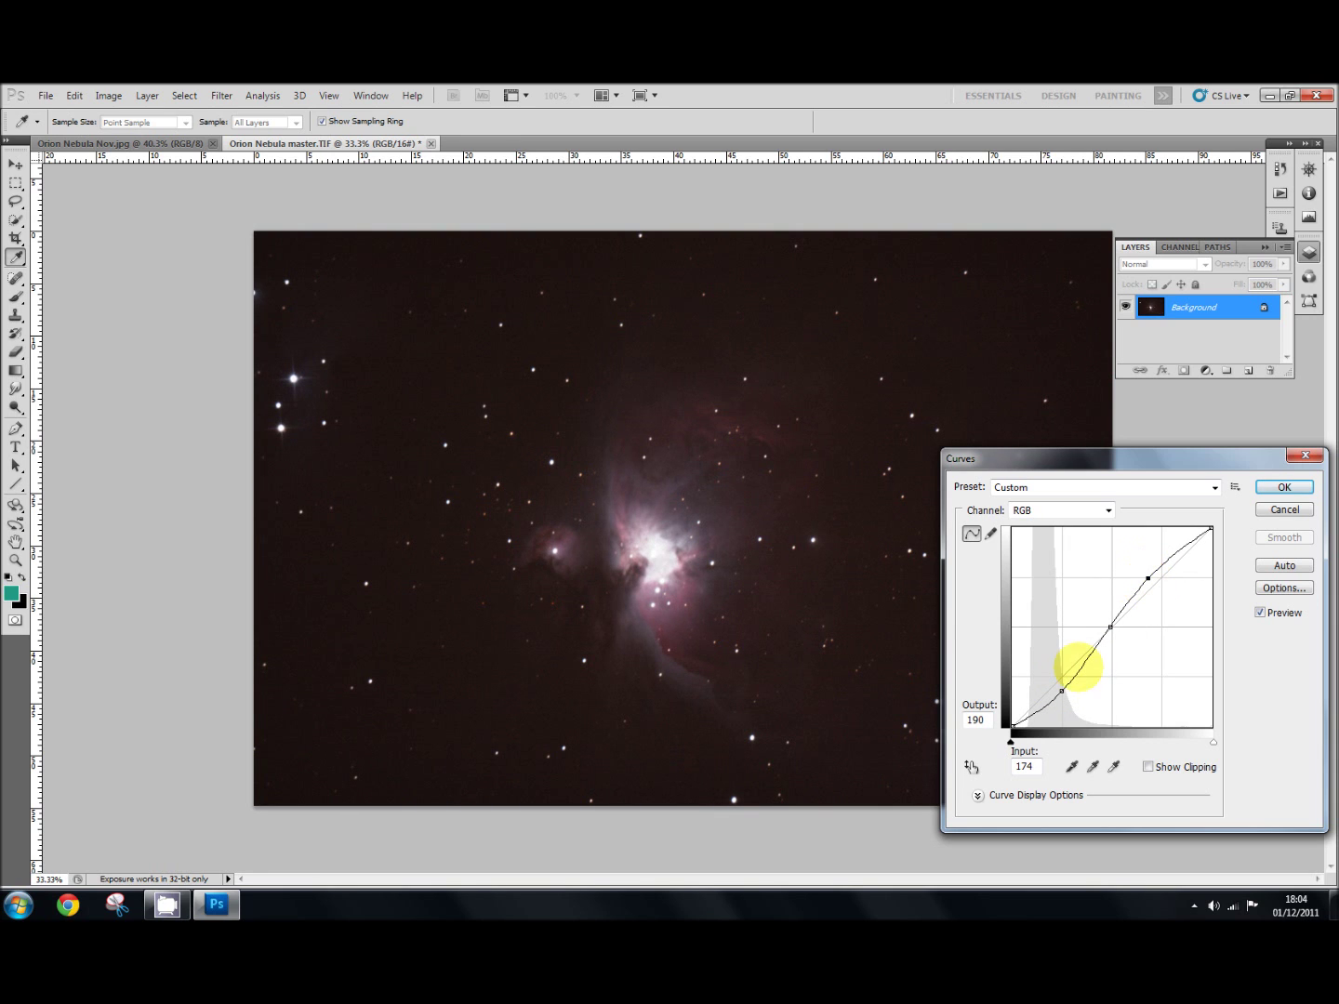
{"action": "left_click_drag", "start_coordinate": [1061, 692], "coordinate": [1073, 685]}
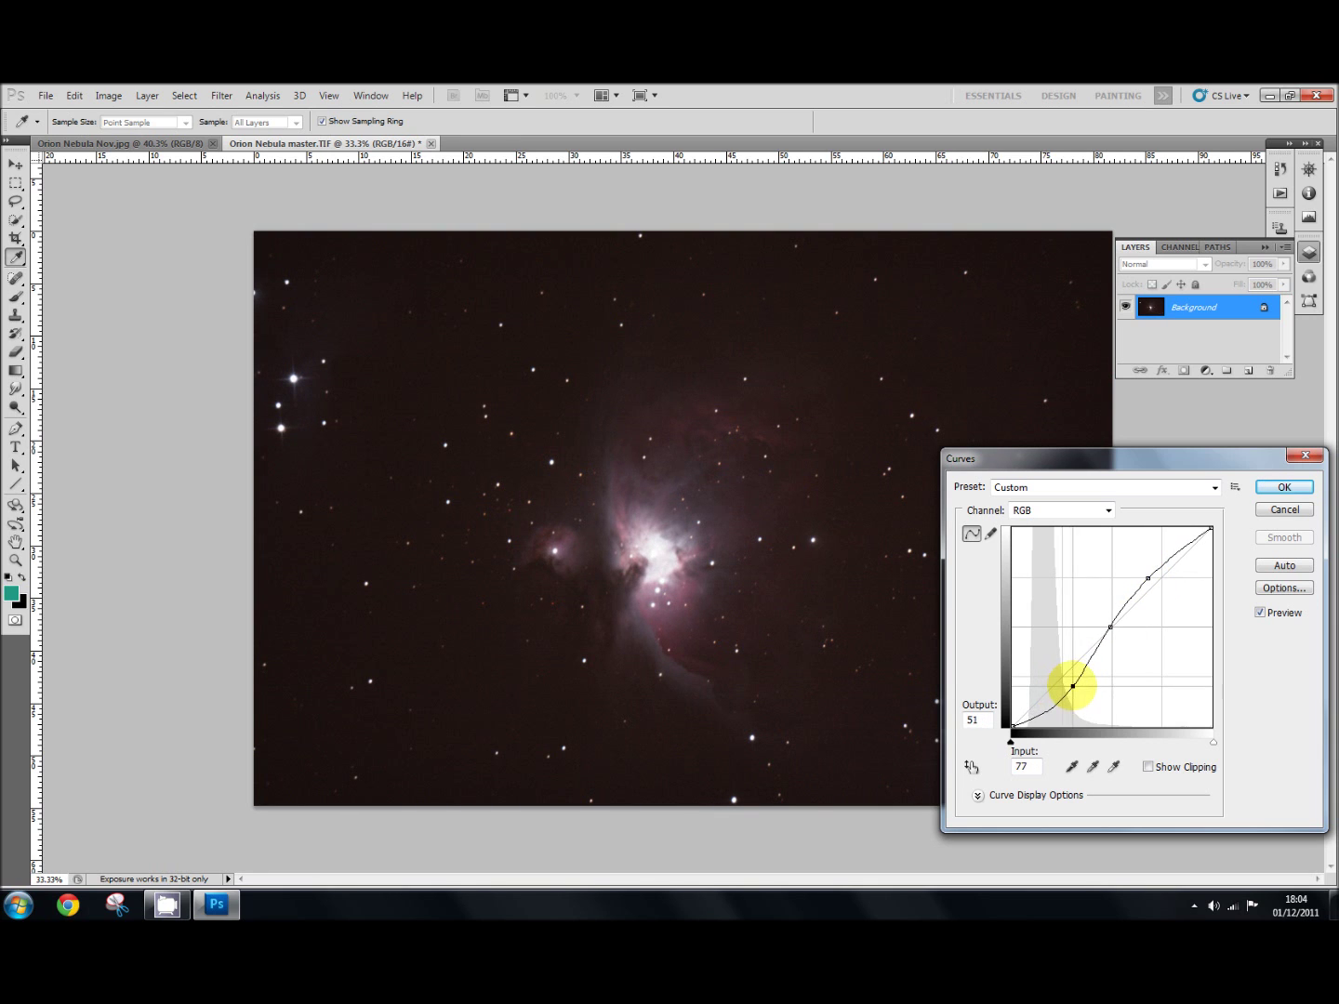
Fine-tune the curve to shadow 63/47, middle 126/127, highlight 175/198, and apply it
{"action": "left_click", "coordinate": [1111, 627]}
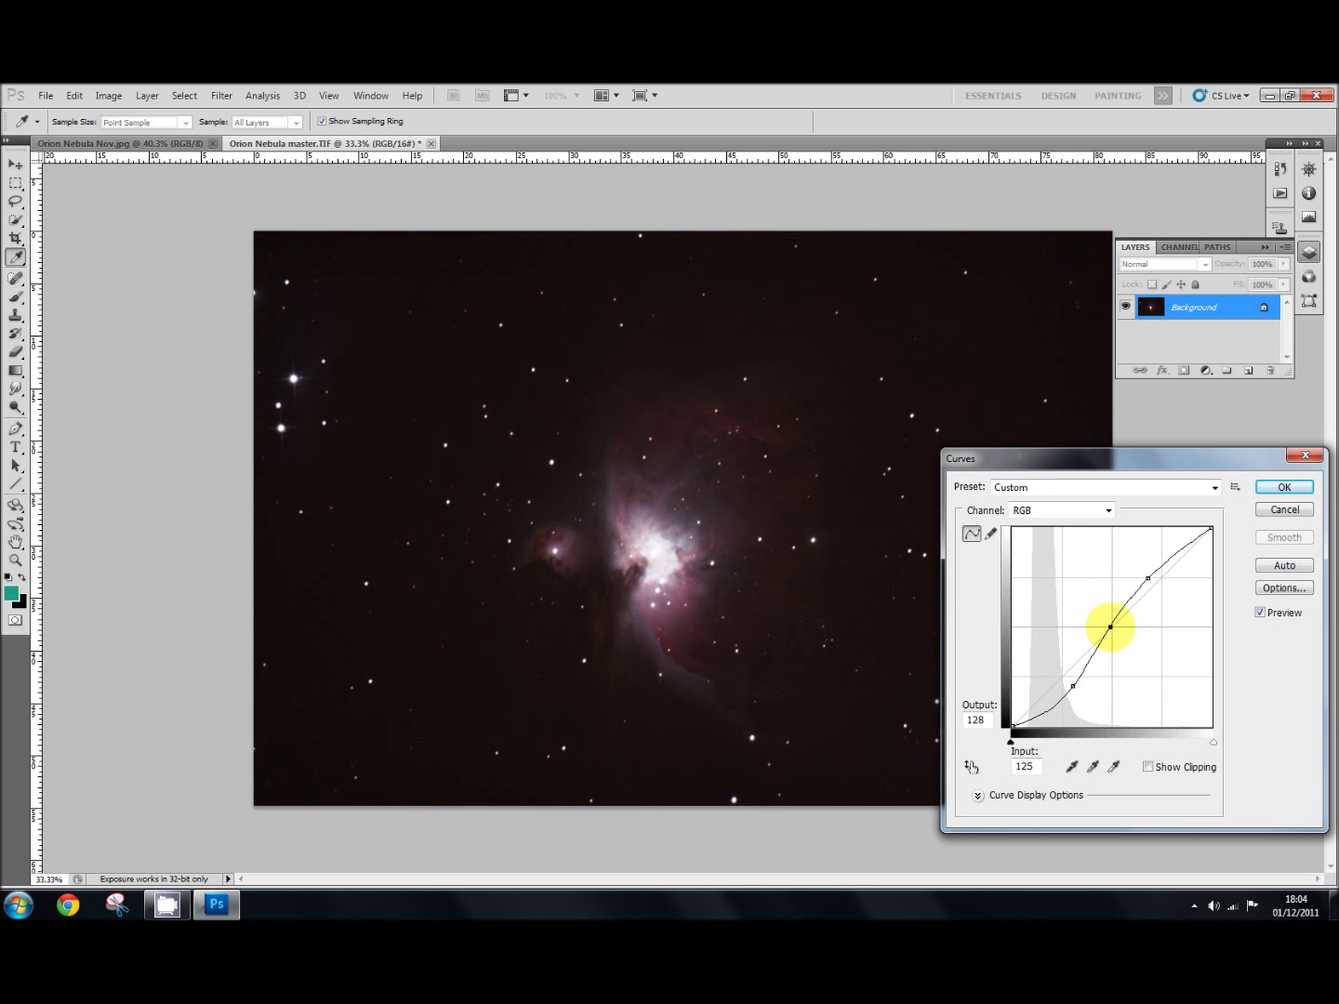
{"action": "left_click_drag", "start_coordinate": [1111, 627], "coordinate": [1112, 628]}
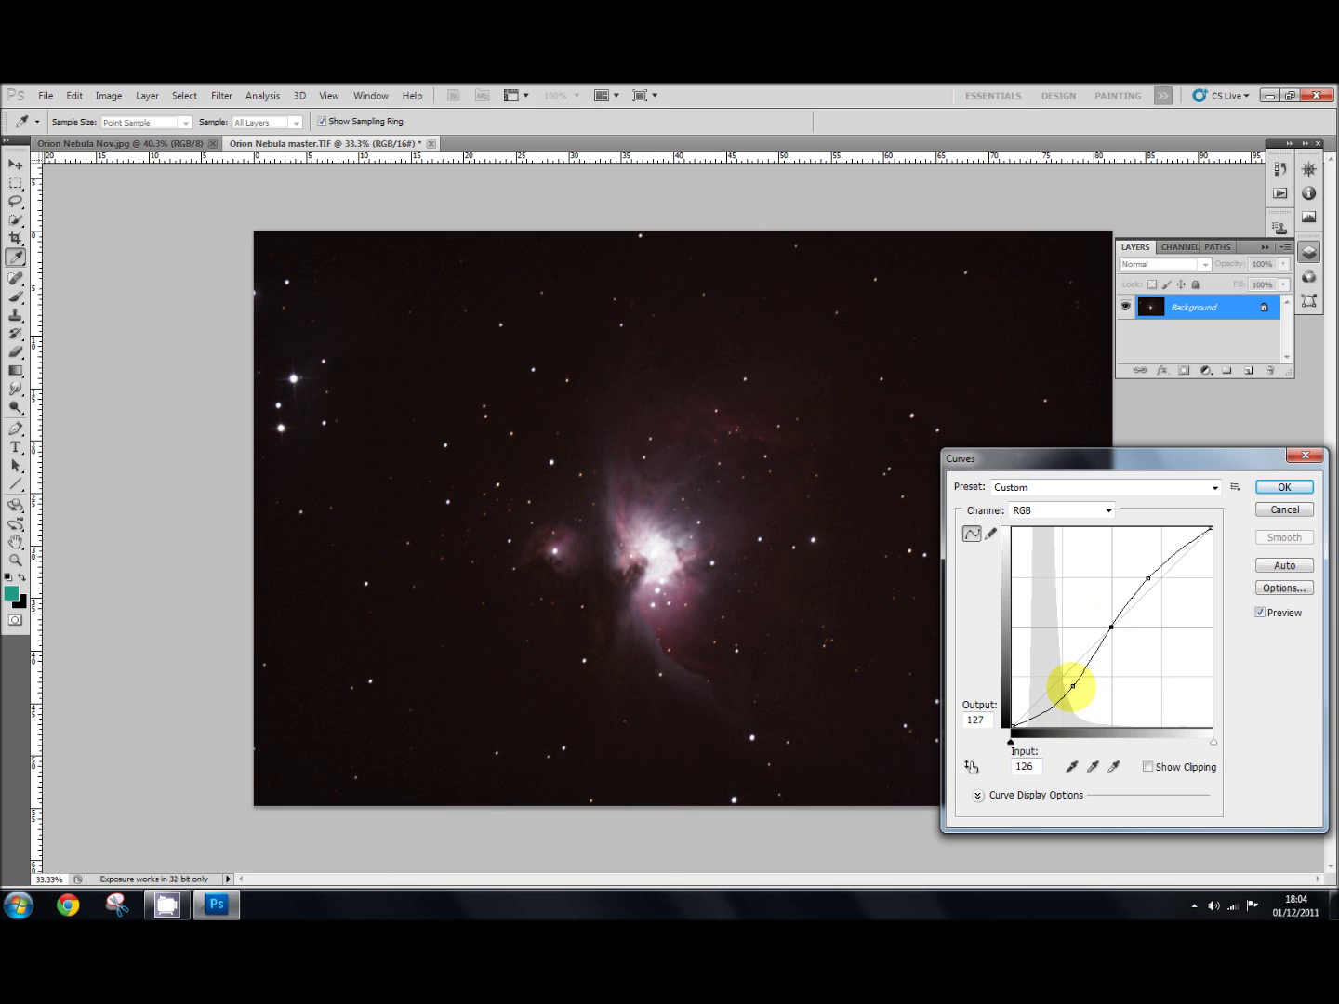
{"action": "left_click_drag", "start_coordinate": [1072, 685], "coordinate": [1070, 689]}
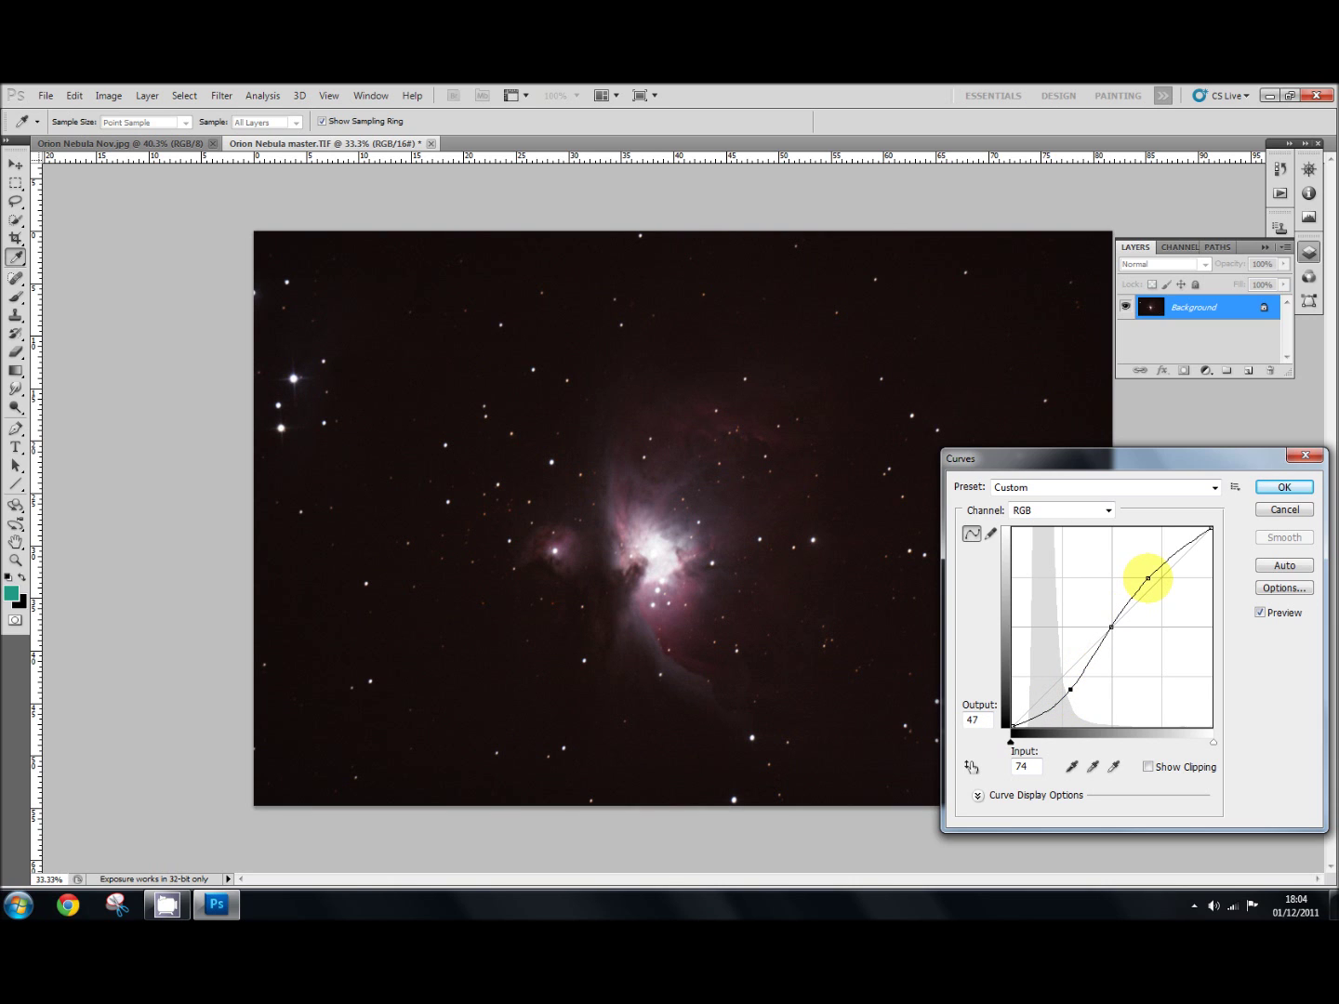
{"action": "left_click_drag", "start_coordinate": [1147, 578], "coordinate": [1153, 575]}
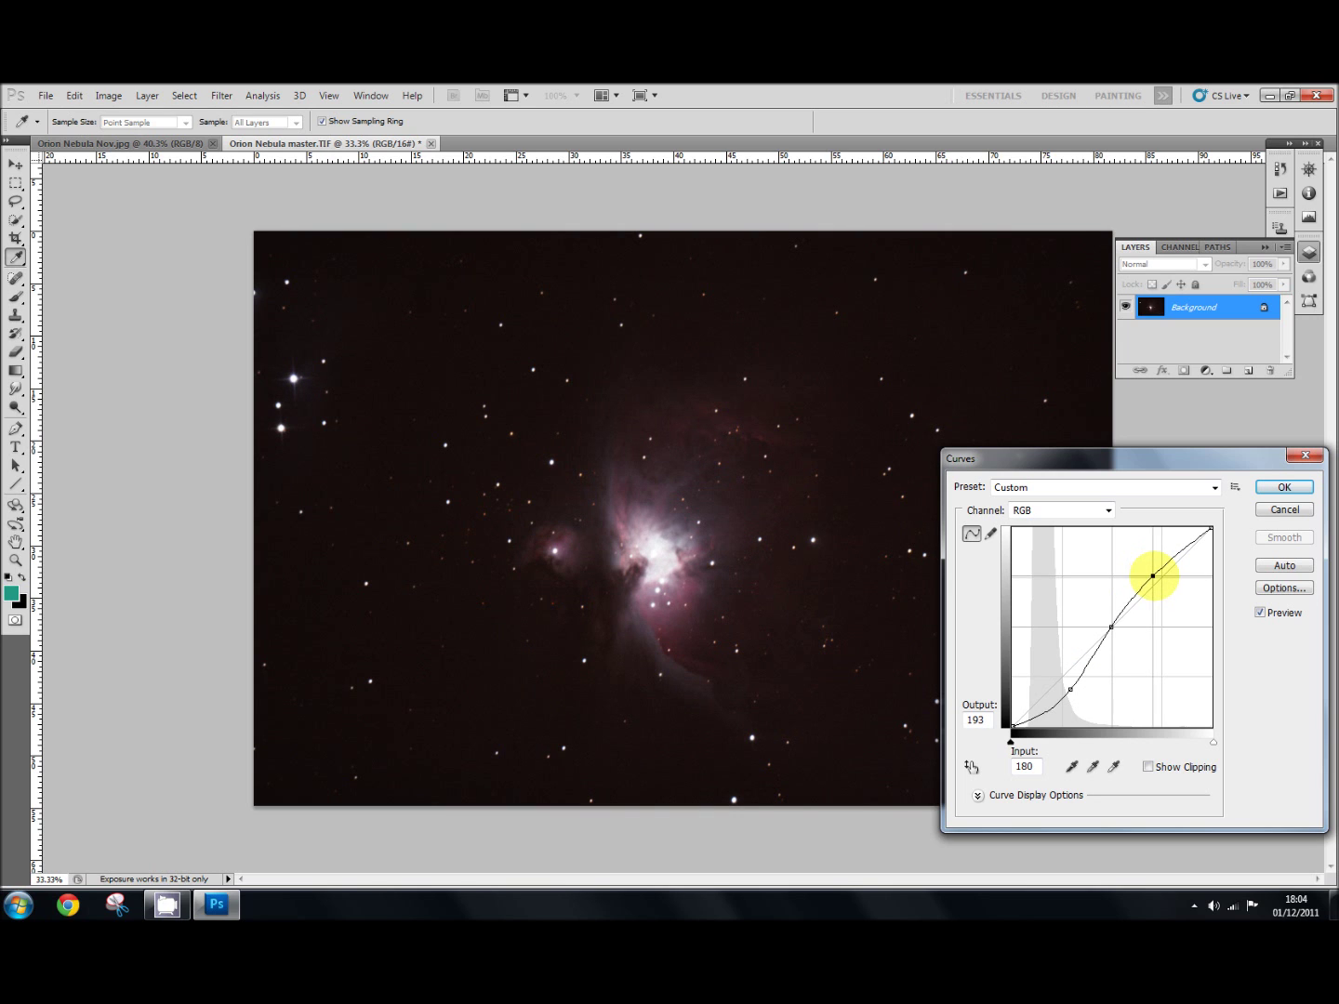
{"action": "left_click", "coordinate": [1069, 690]}
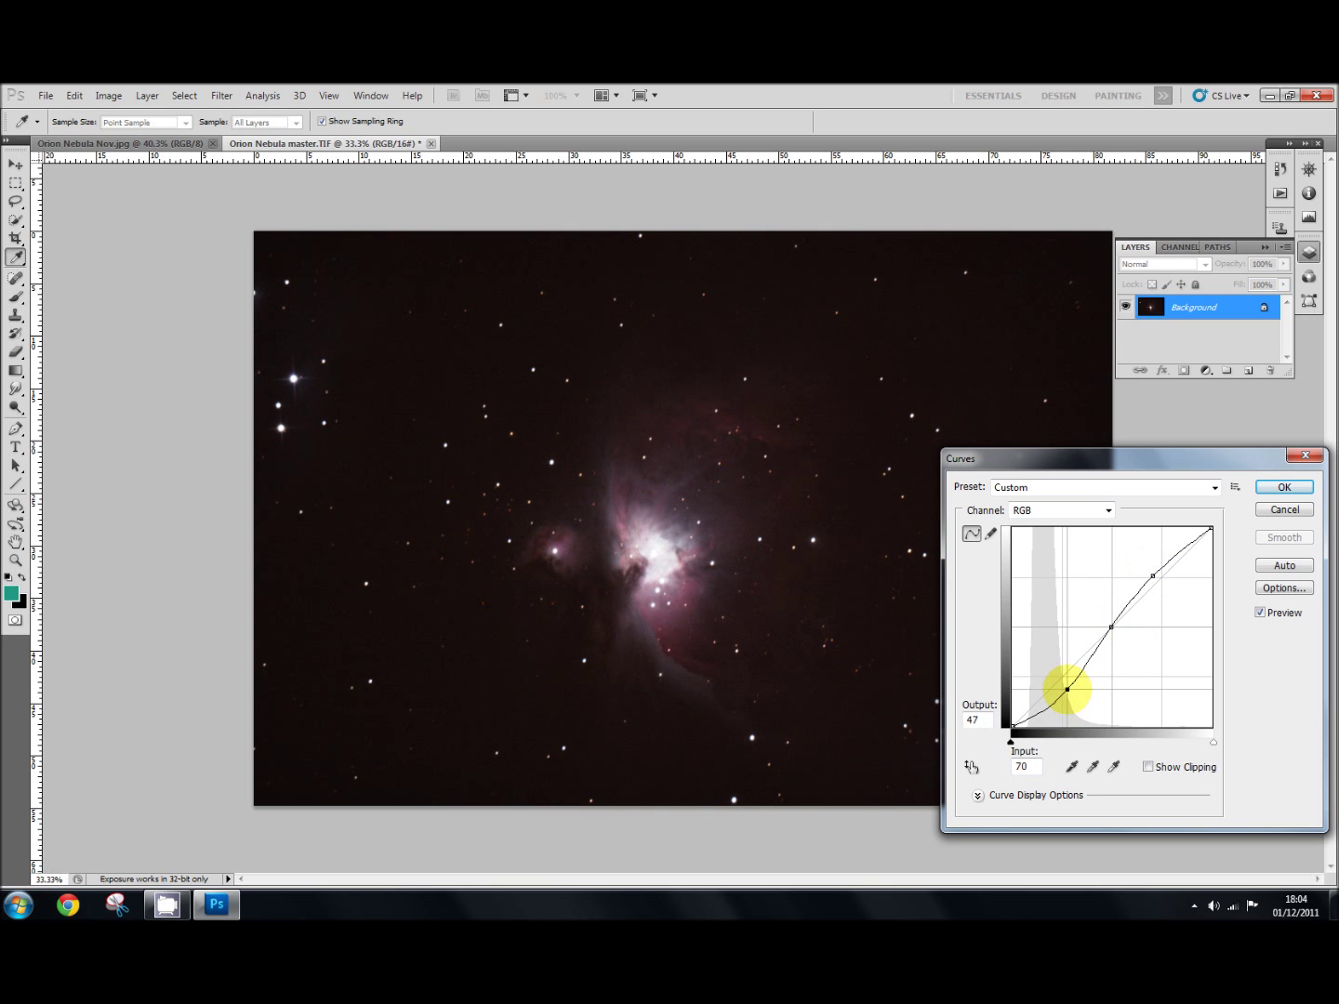
{"action": "left_click_drag", "start_coordinate": [1068, 689], "coordinate": [1061, 689]}
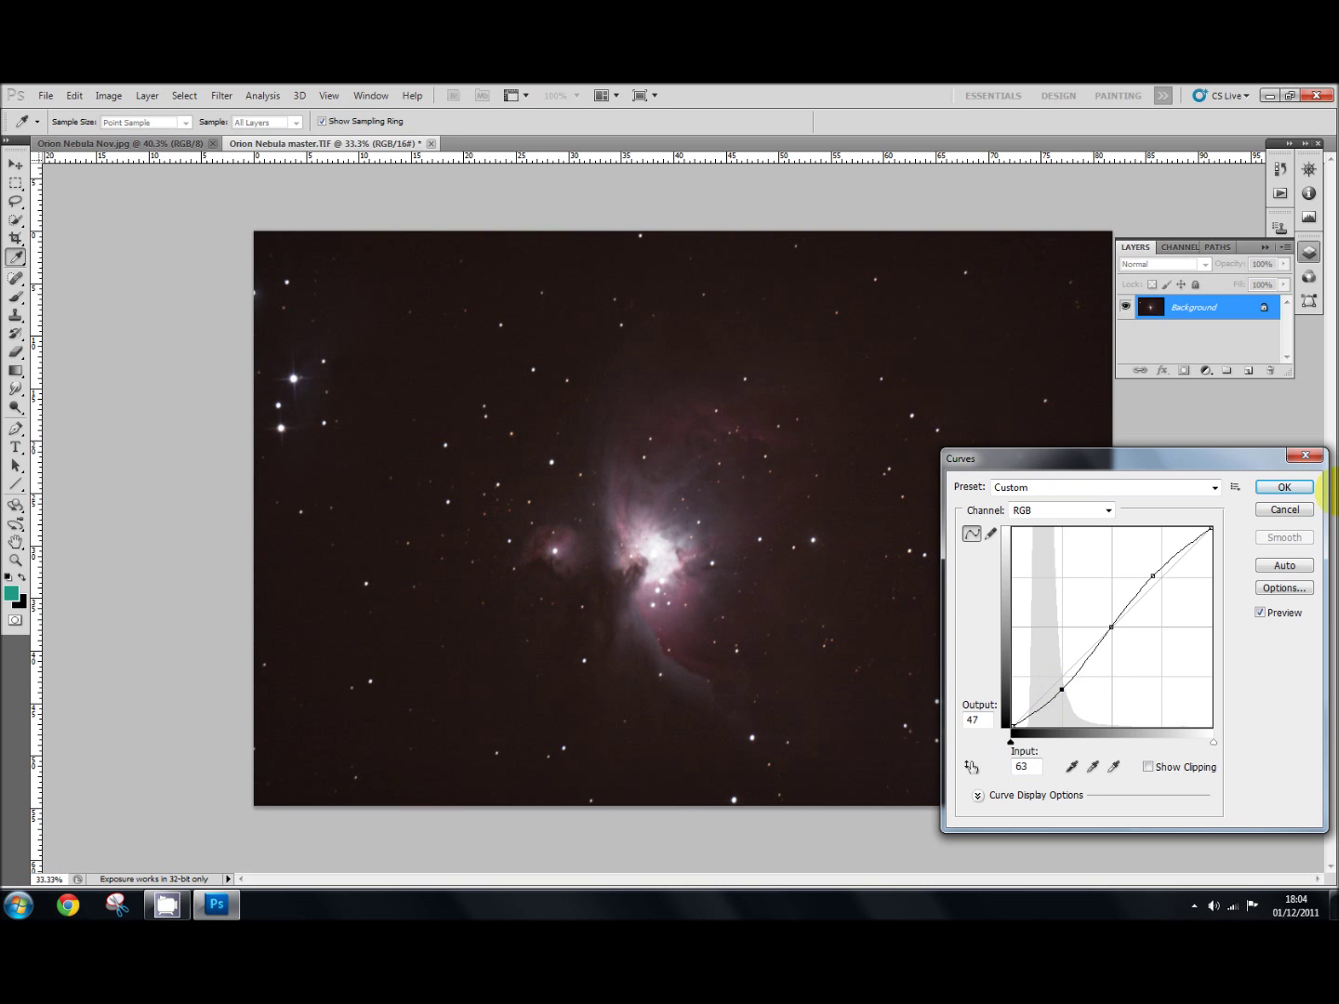
{"action": "left_click", "coordinate": [1285, 486]}
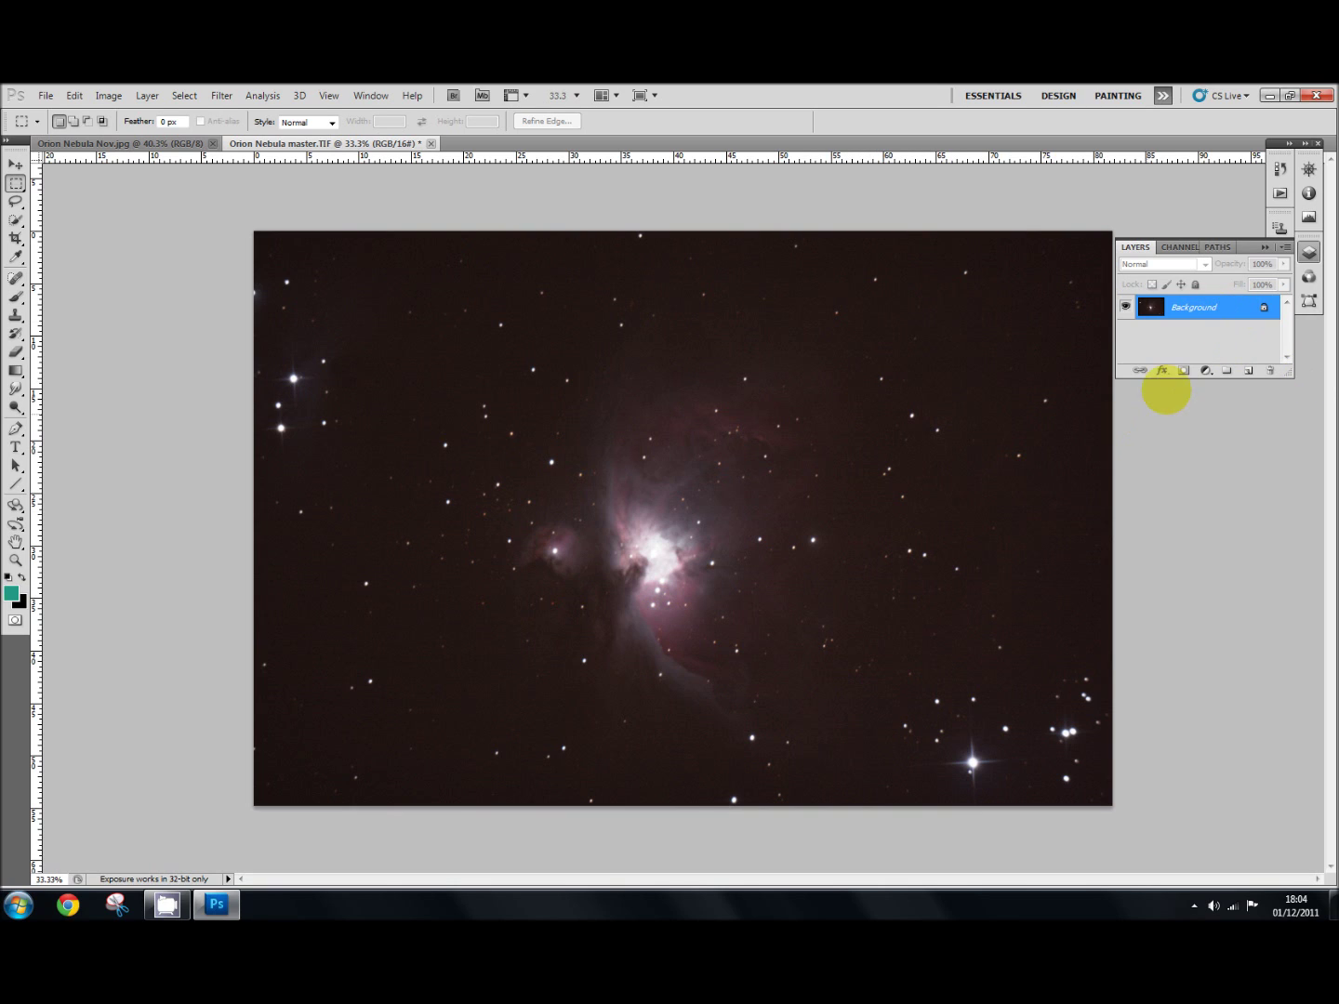
Duplicate the Background layer into a Background copy and zoom in on the nebula
{"action": "left_click_drag", "start_coordinate": [1224, 305], "coordinate": [1244, 371]}
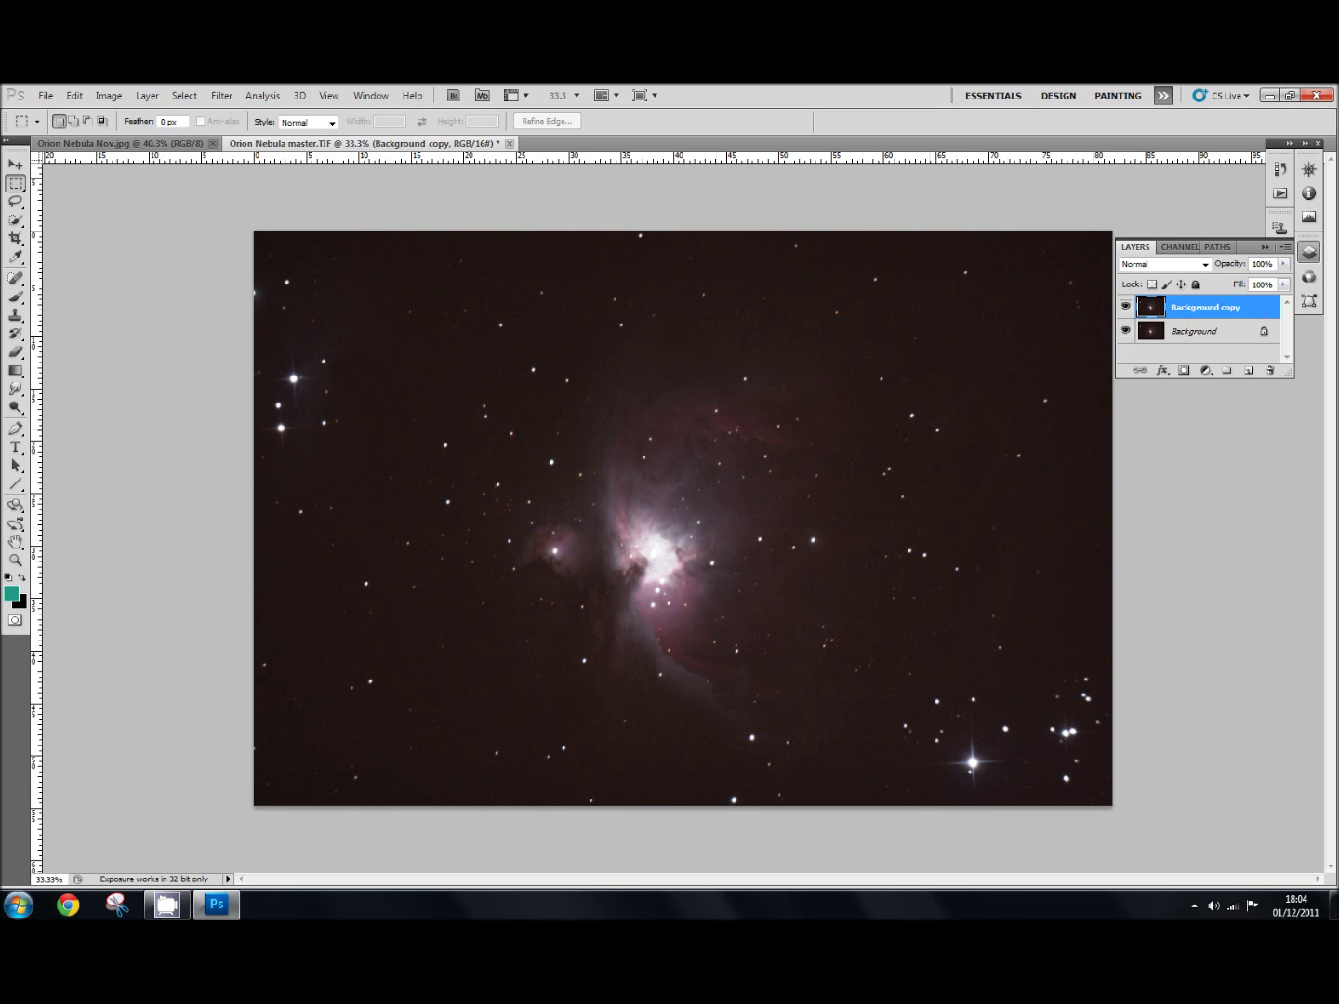
{"action": "scroll", "coordinate": [663, 542], "scroll_direction": "up", "scroll_amount": 2}
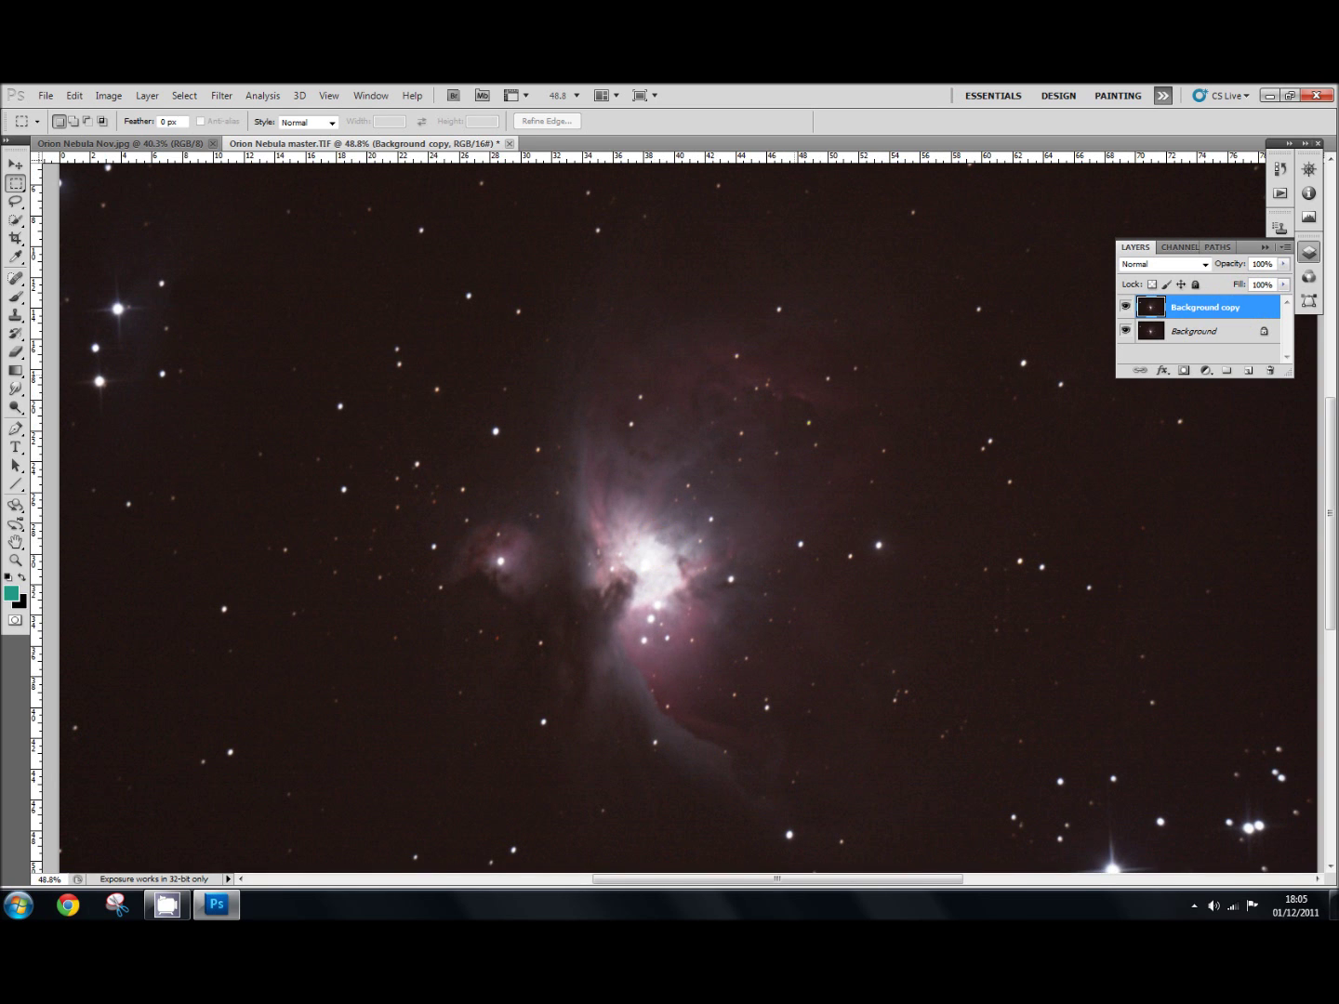
{"action": "scroll", "coordinate": [683, 581], "scroll_direction": "up", "scroll_amount": 1}
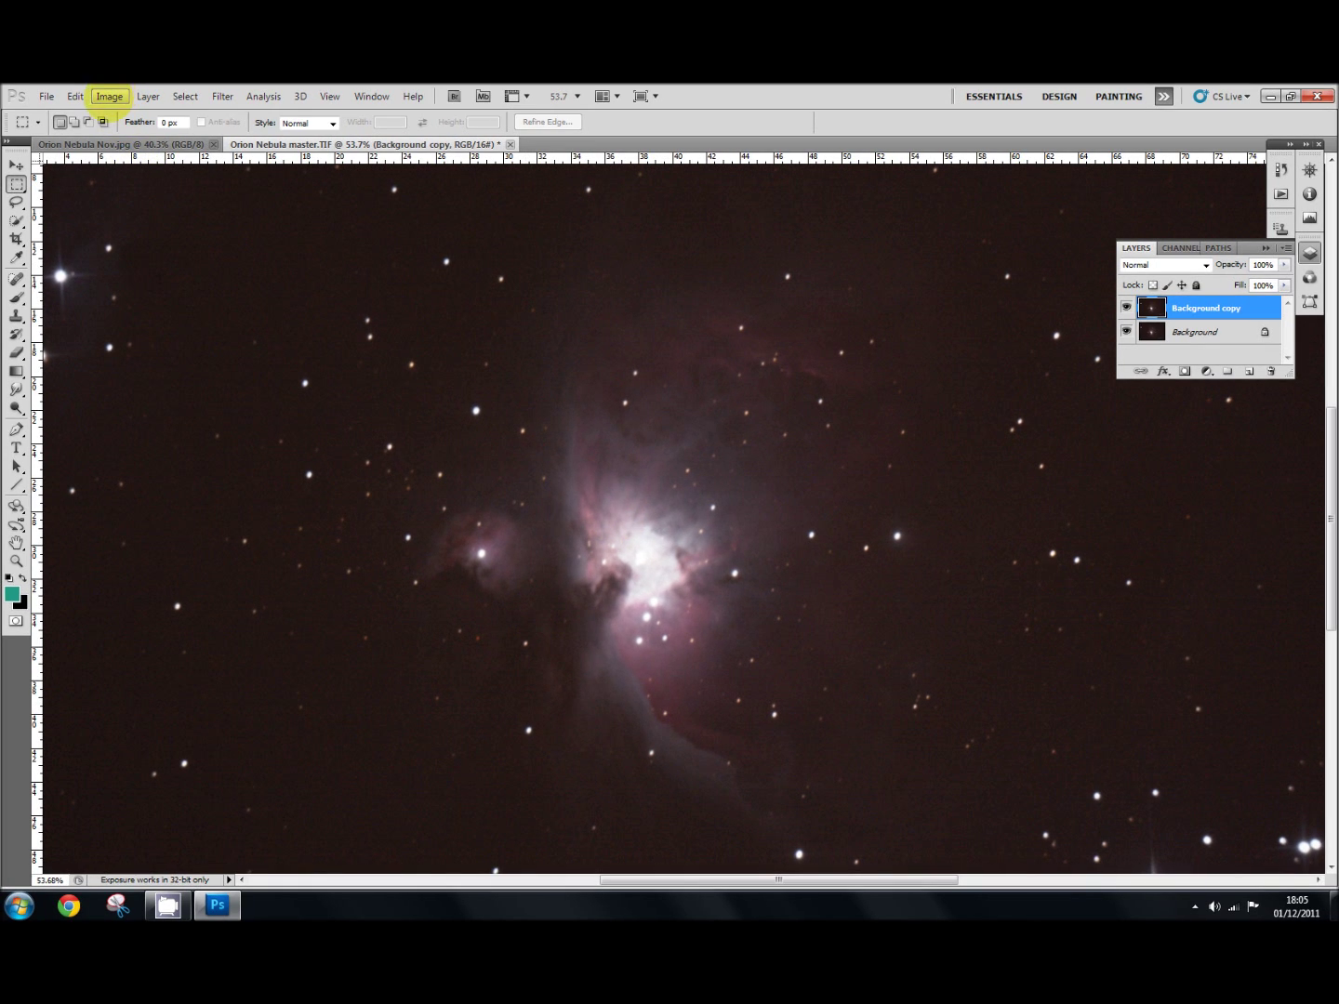
{"action": "left_click", "coordinate": [109, 96]}
Apply Match Color at Color Intensity 141 to the Background copy, then toggle its visibility to compare
{"action": "mouse_move", "coordinate": [135, 136]}
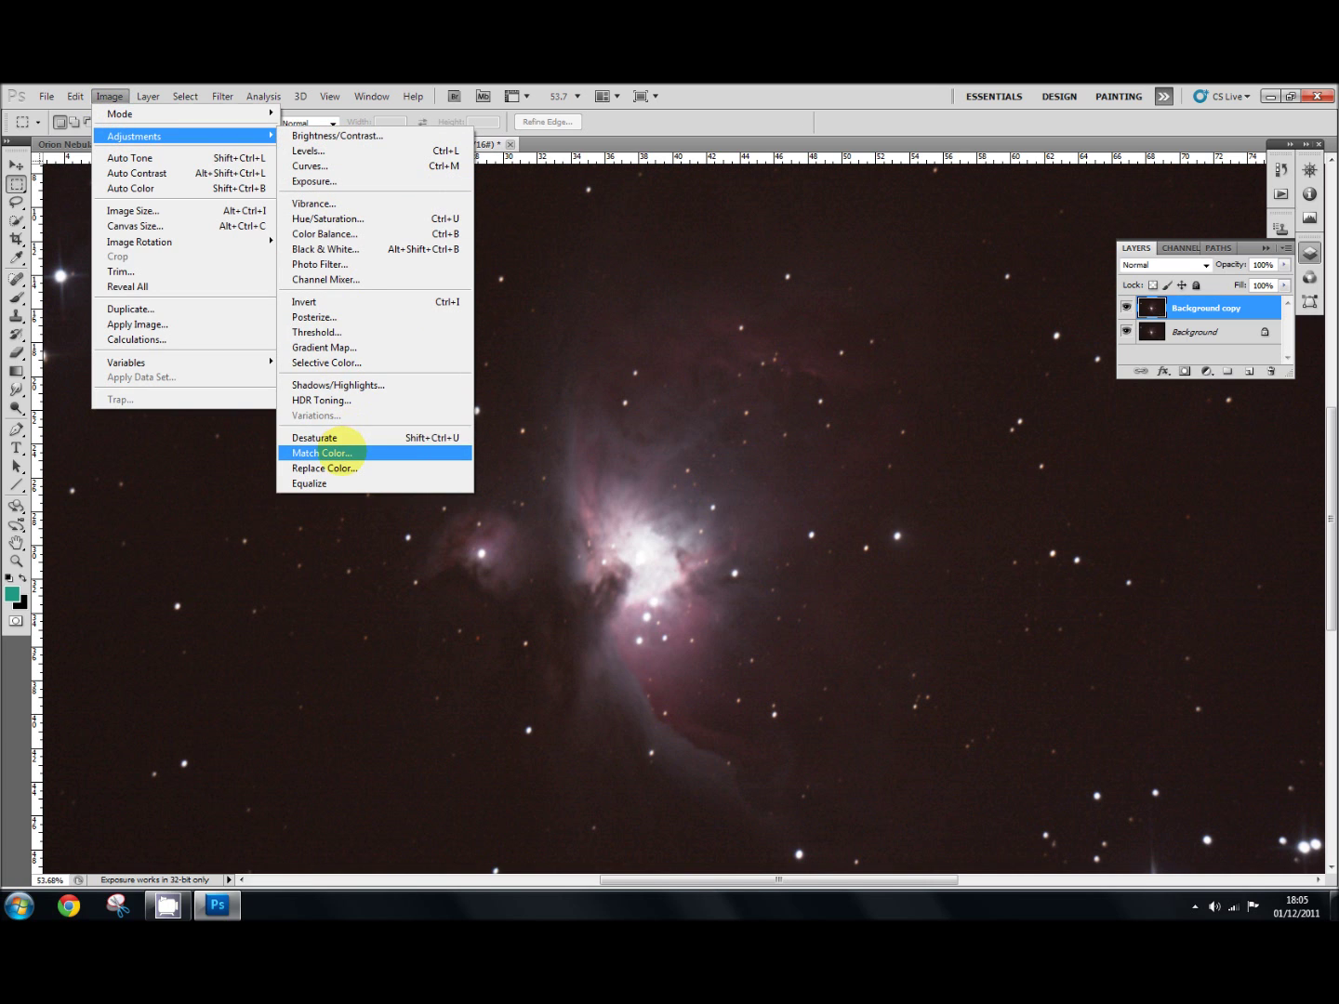
{"action": "left_click", "coordinate": [321, 453]}
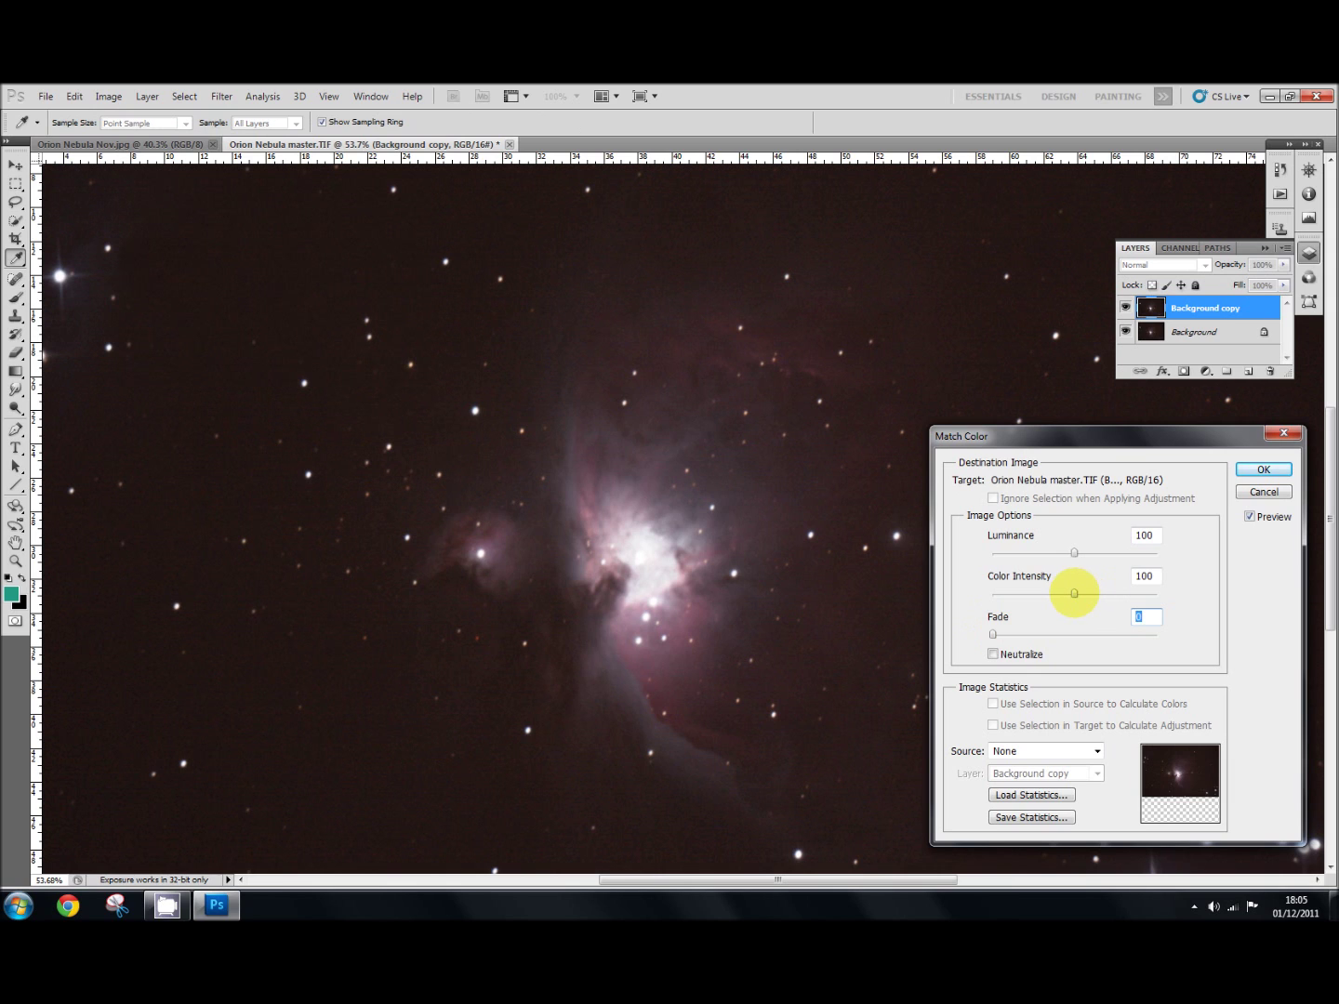
{"action": "left_click_drag", "start_coordinate": [1074, 593], "coordinate": [1143, 593]}
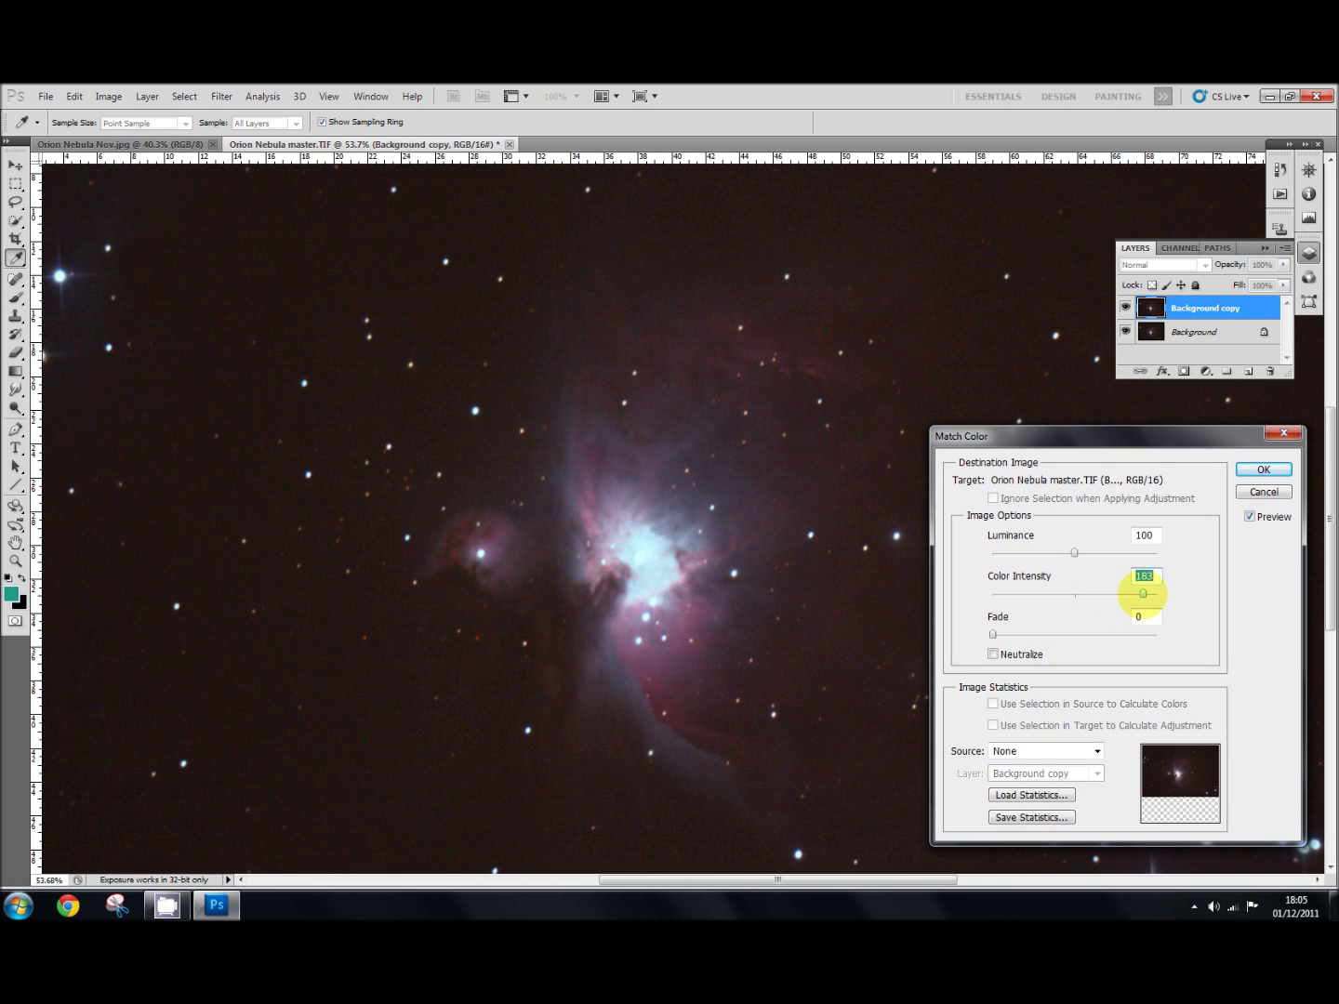
{"action": "left_click_drag", "start_coordinate": [1143, 593], "coordinate": [1157, 593]}
{"action": "left_click_drag", "start_coordinate": [1156, 593], "coordinate": [1123, 594]}
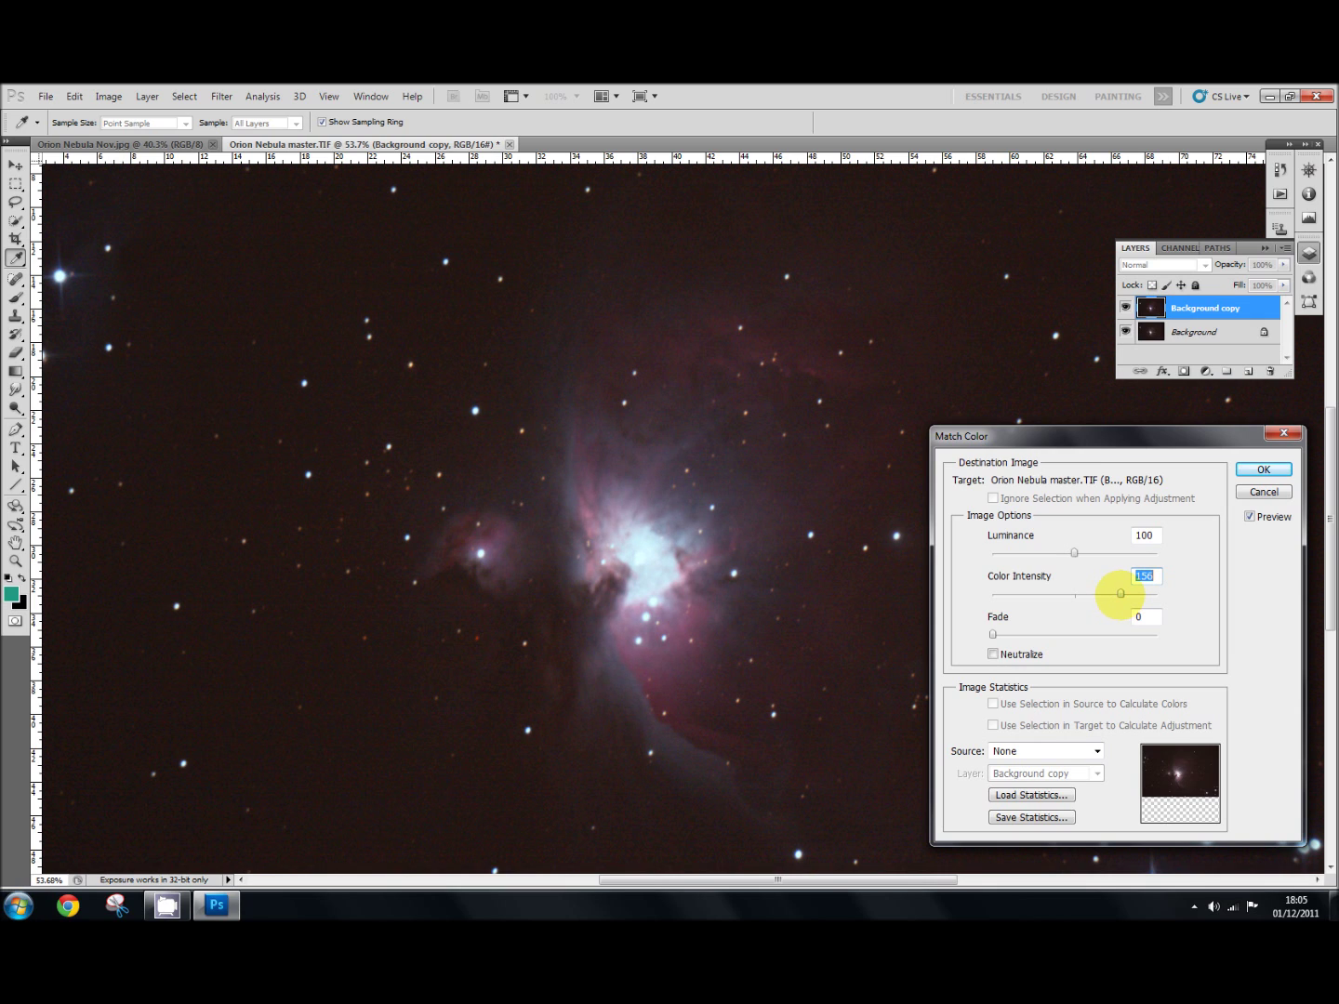
{"action": "left_click_drag", "start_coordinate": [1120, 594], "coordinate": [1108, 593]}
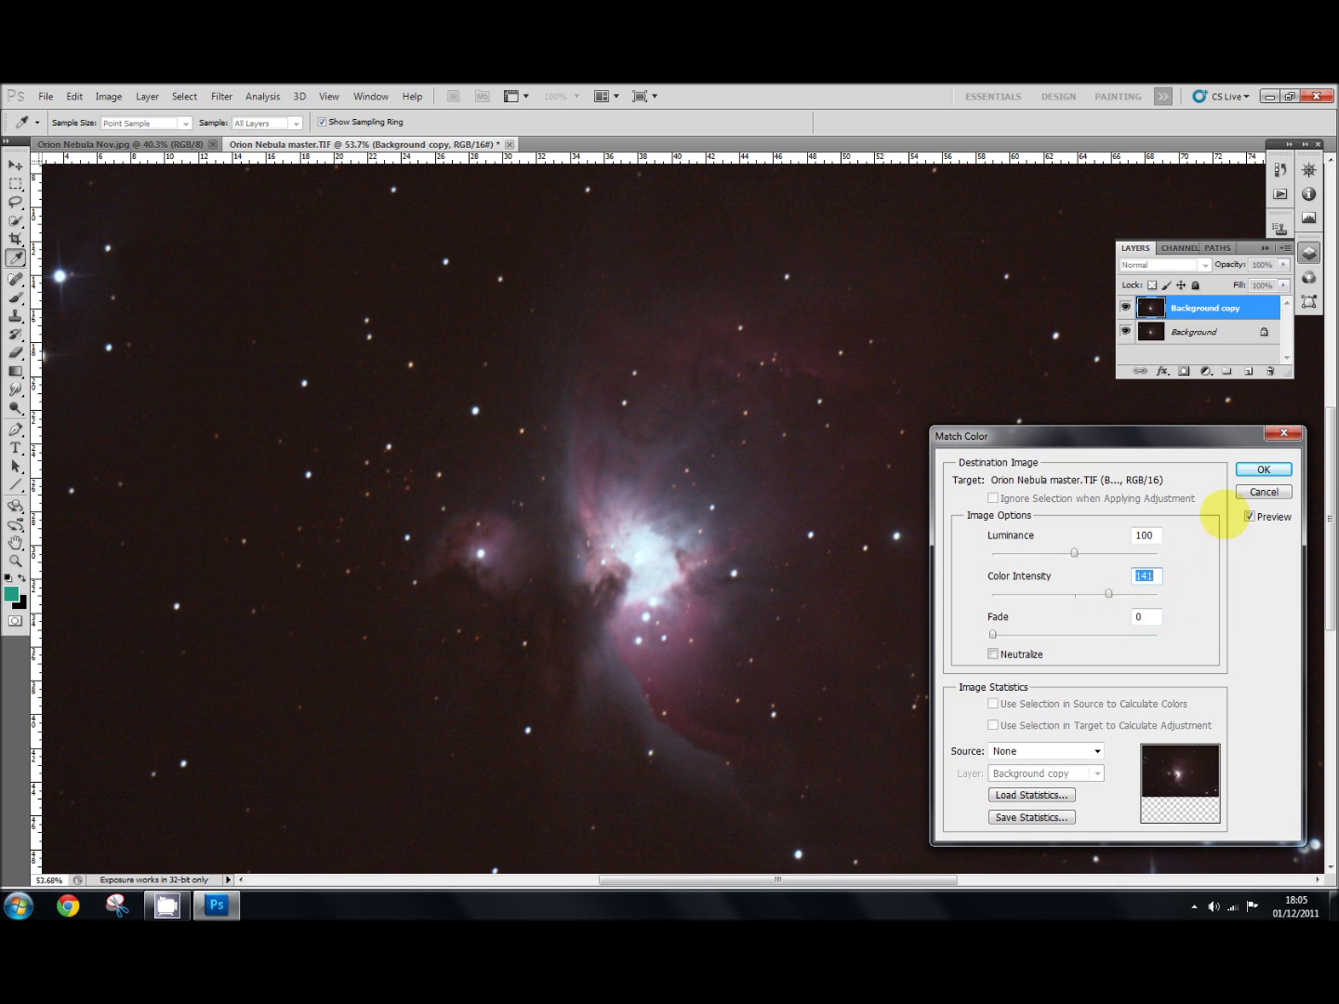
{"action": "left_click", "coordinate": [1261, 470]}
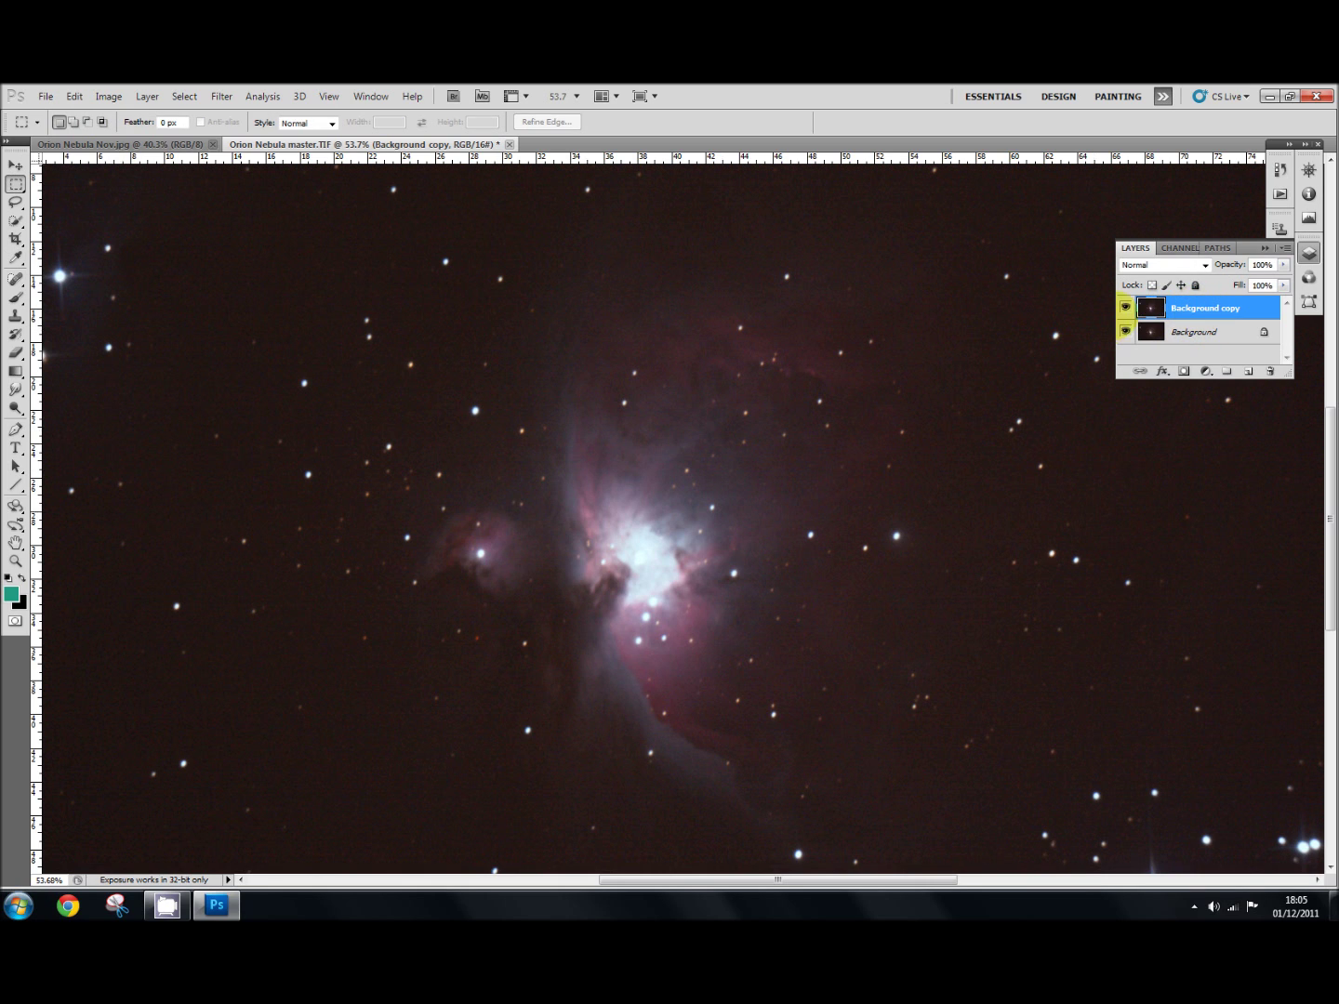
{"action": "left_click", "coordinate": [1126, 306]}
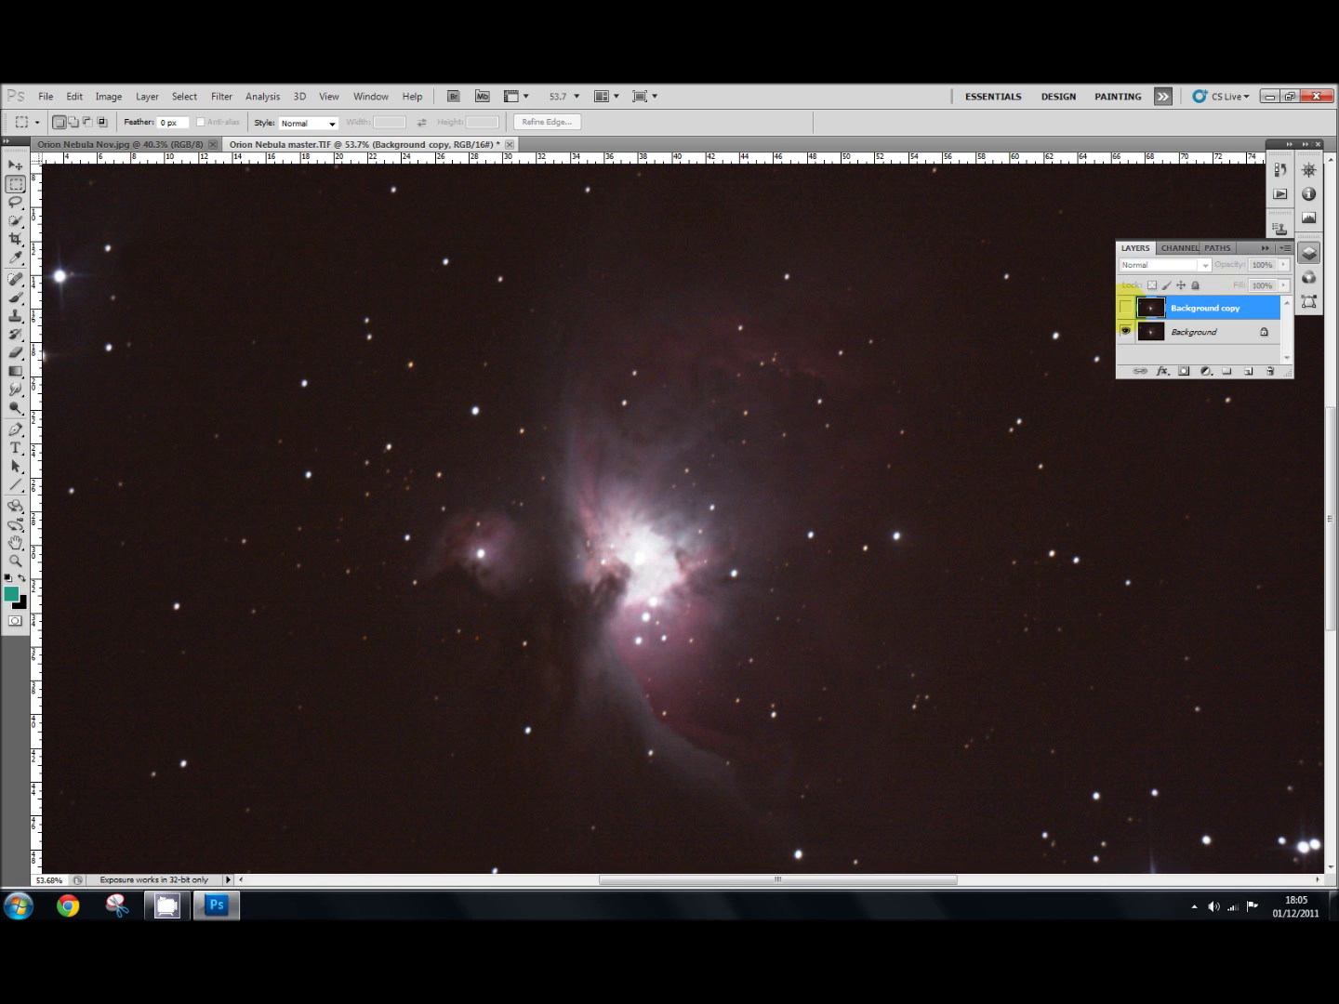
{"action": "left_click", "coordinate": [1126, 307]}
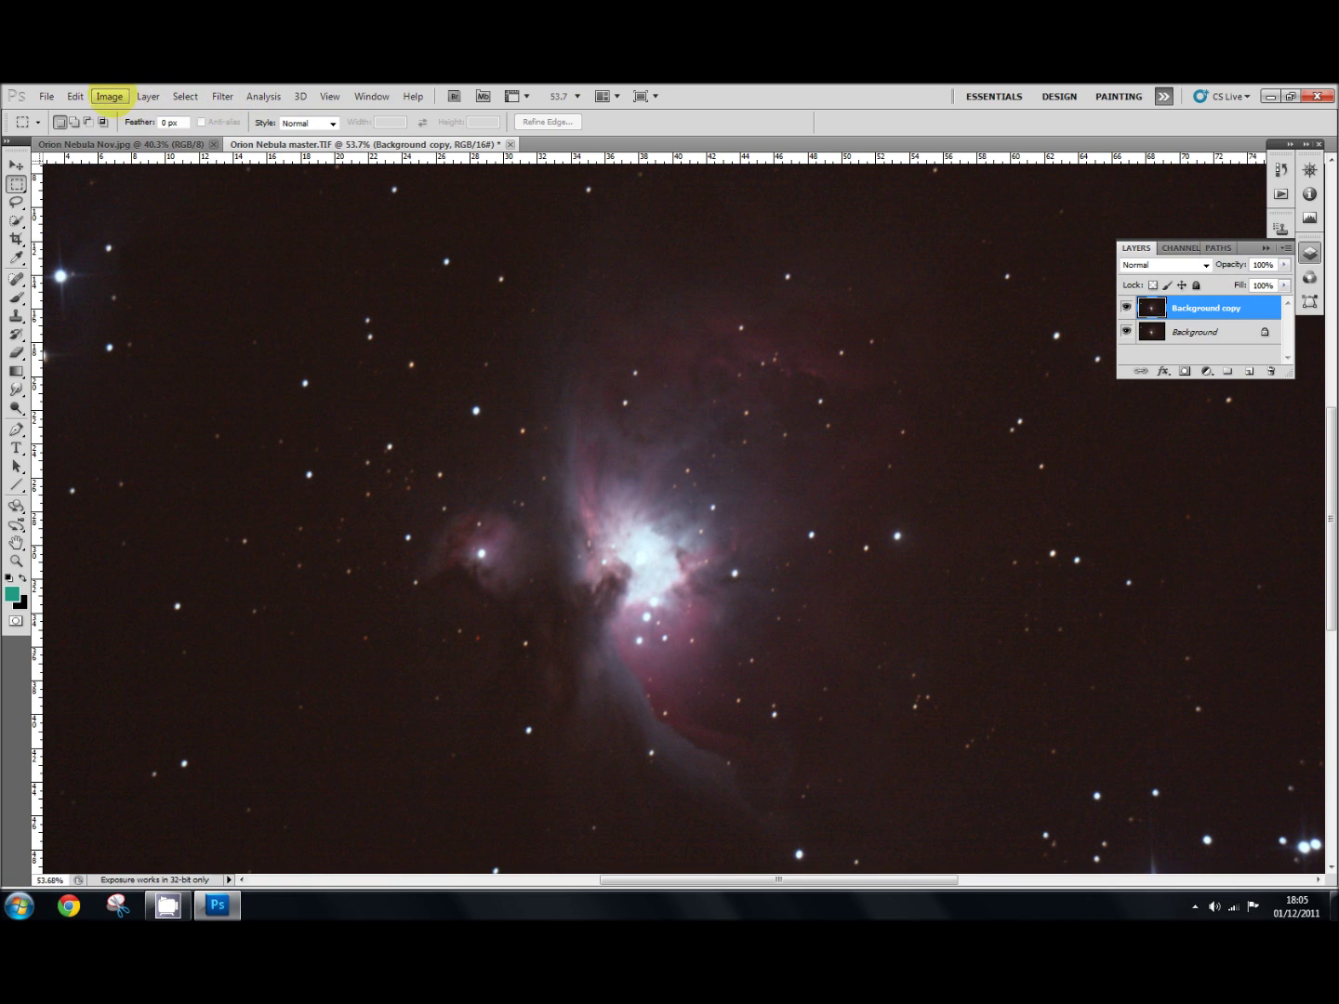
Apply a second Match Color at Color Intensity 200, then fit the image on screen
{"action": "left_click", "coordinate": [108, 97]}
{"action": "mouse_move", "coordinate": [140, 136]}
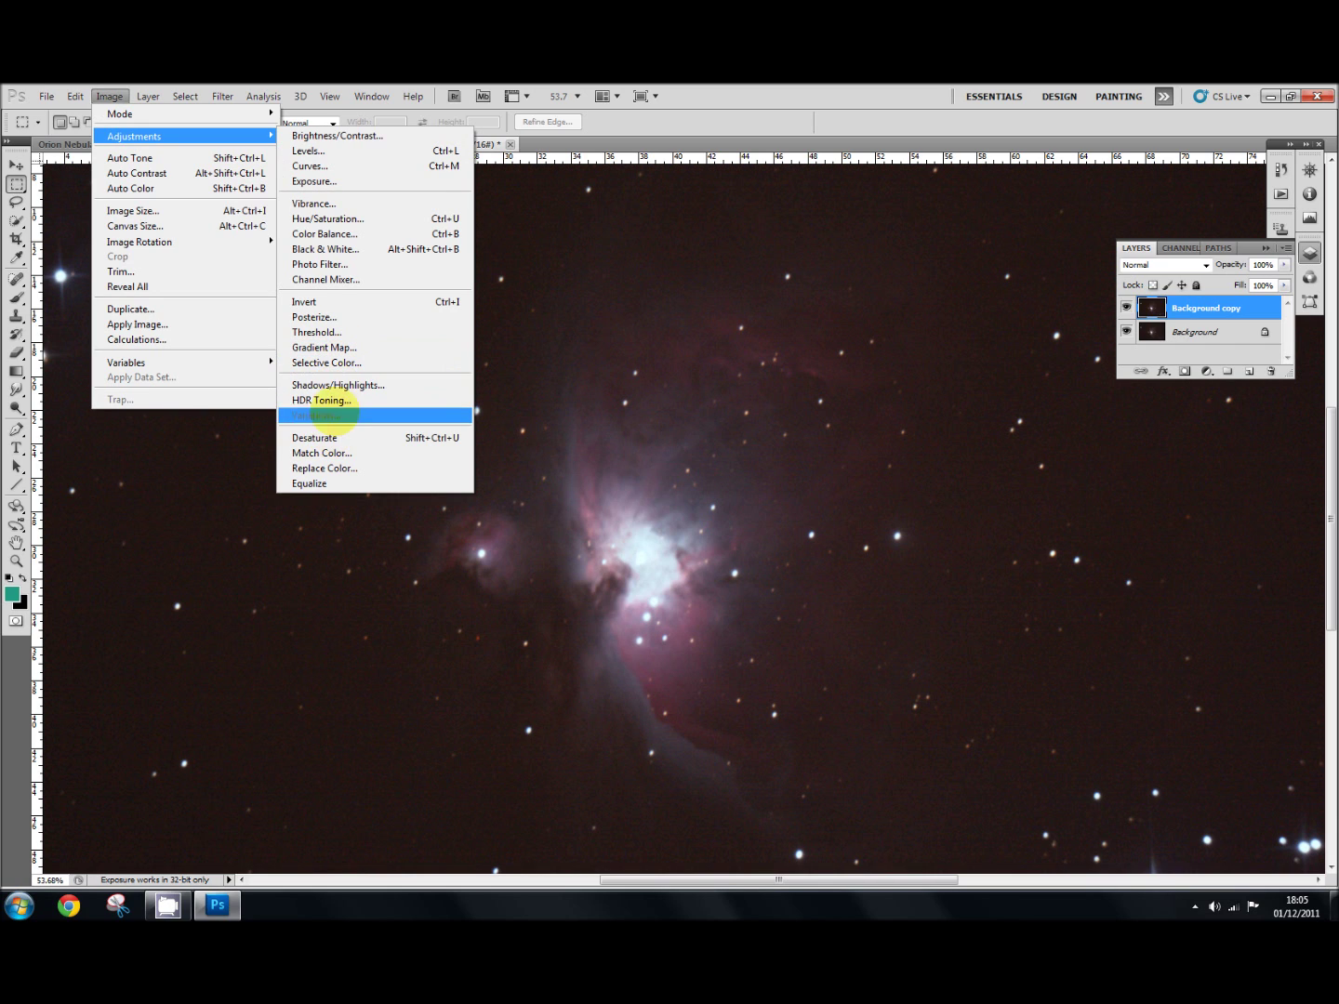
{"action": "left_click", "coordinate": [321, 453]}
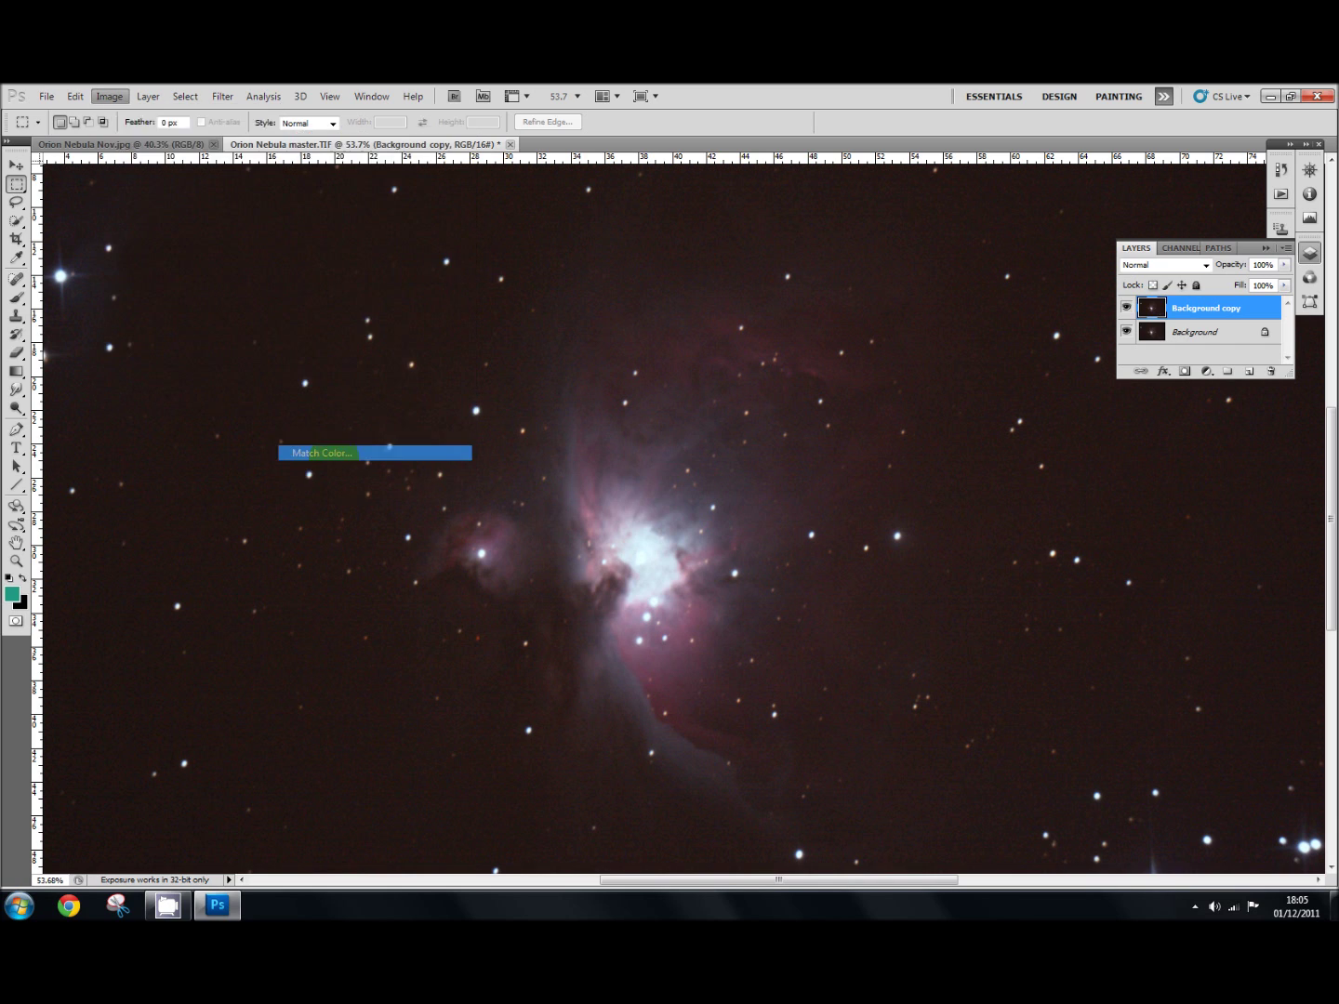
{"action": "left_click_drag", "start_coordinate": [1074, 594], "coordinate": [1164, 591]}
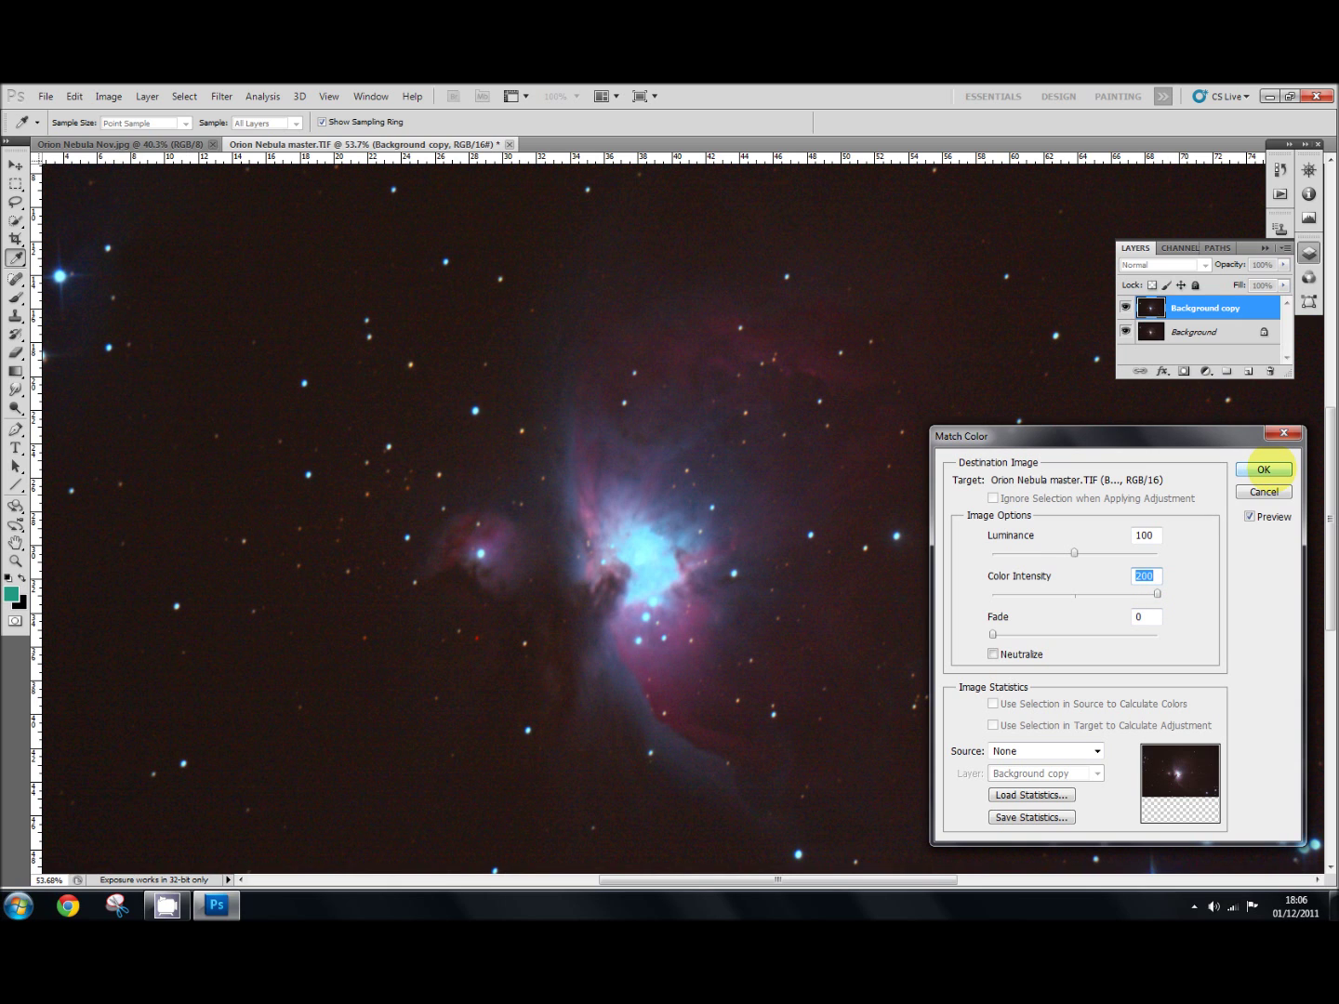
{"action": "left_click", "coordinate": [1263, 469]}
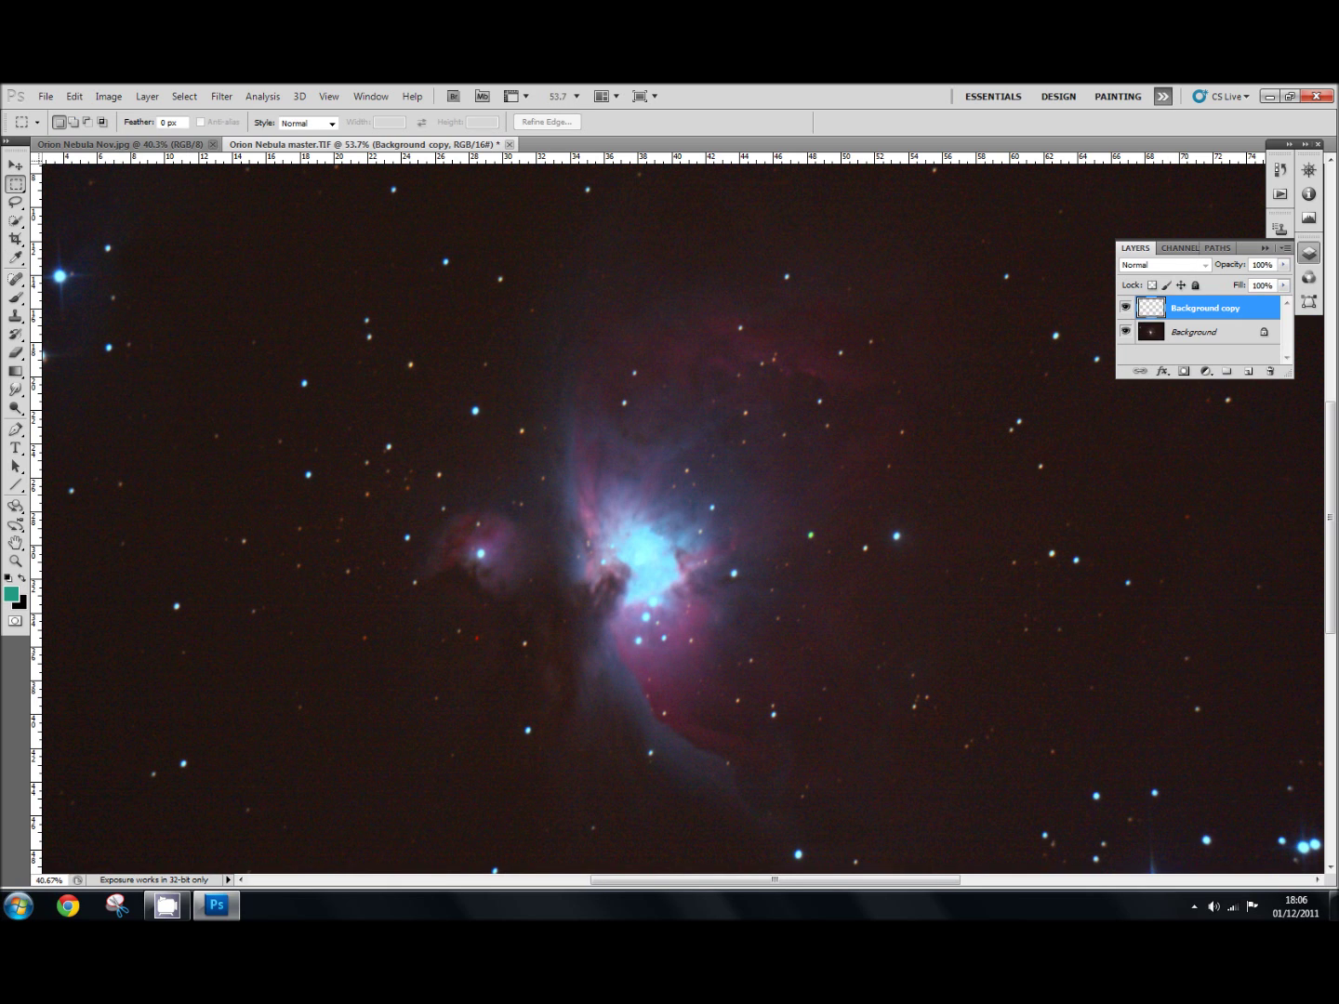
{"action": "key", "text": "ctrl+0"}
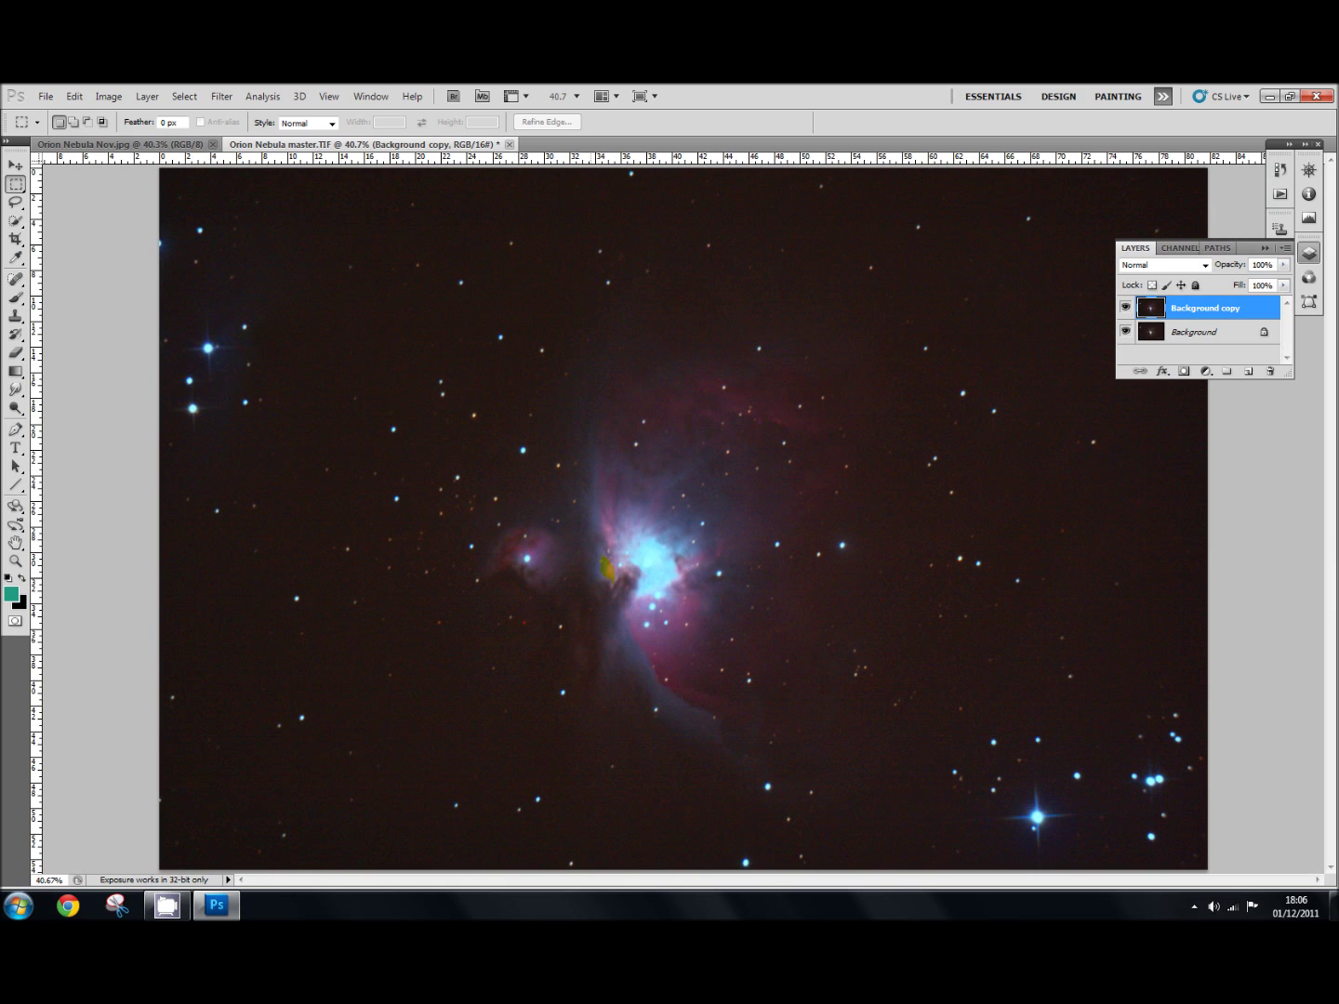
{"action": "left_click", "coordinate": [630, 533]}
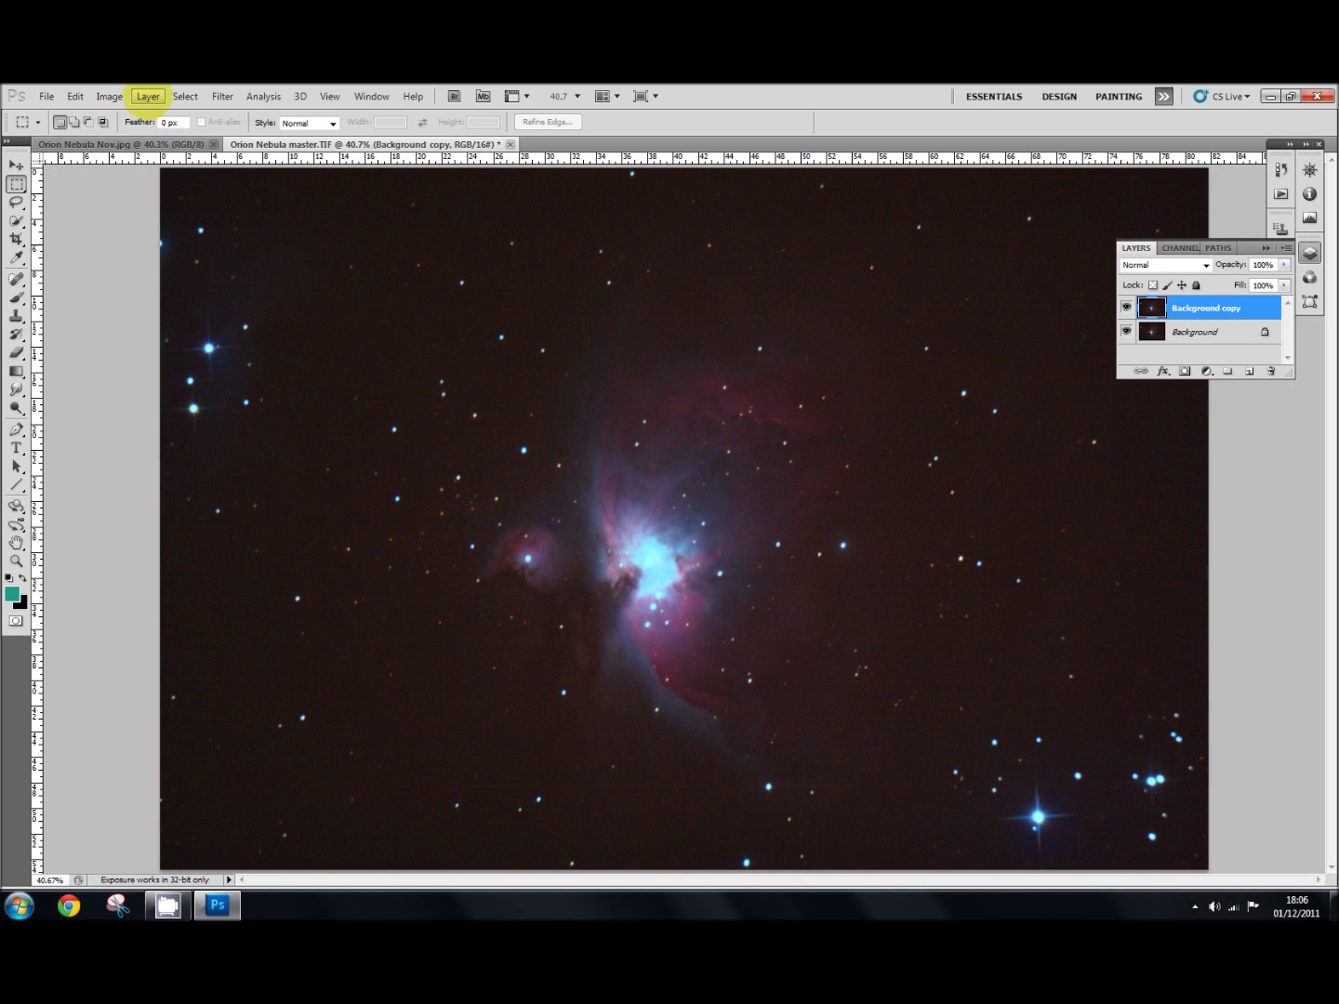
{"action": "left_click", "coordinate": [147, 95]}
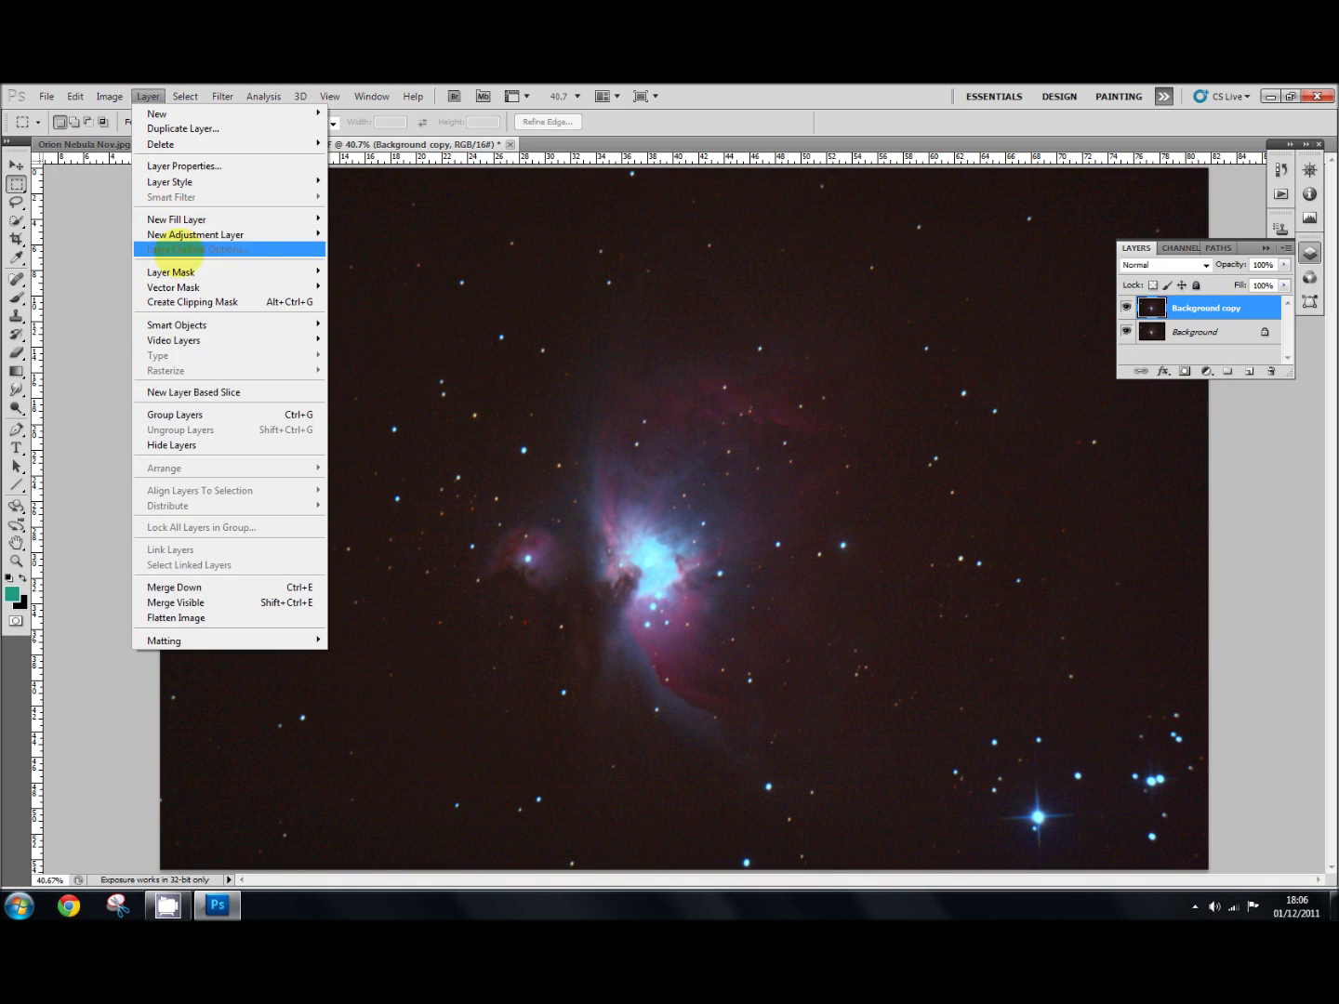
Add a Layer Mask > Hide All to the Background copy and link it to the layer
{"action": "mouse_move", "coordinate": [176, 269]}
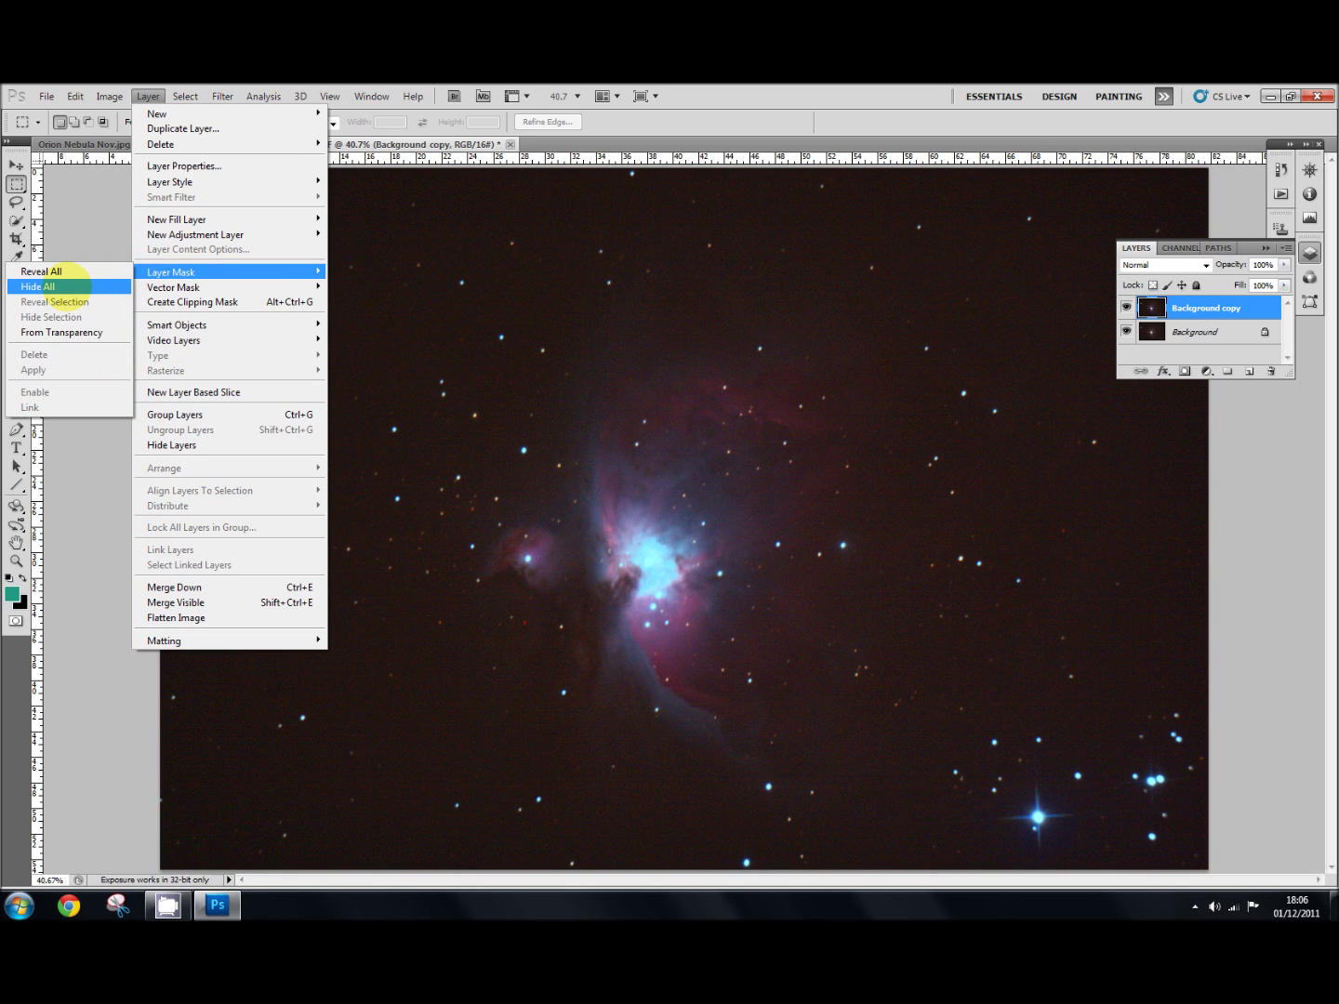
{"action": "left_click", "coordinate": [41, 286]}
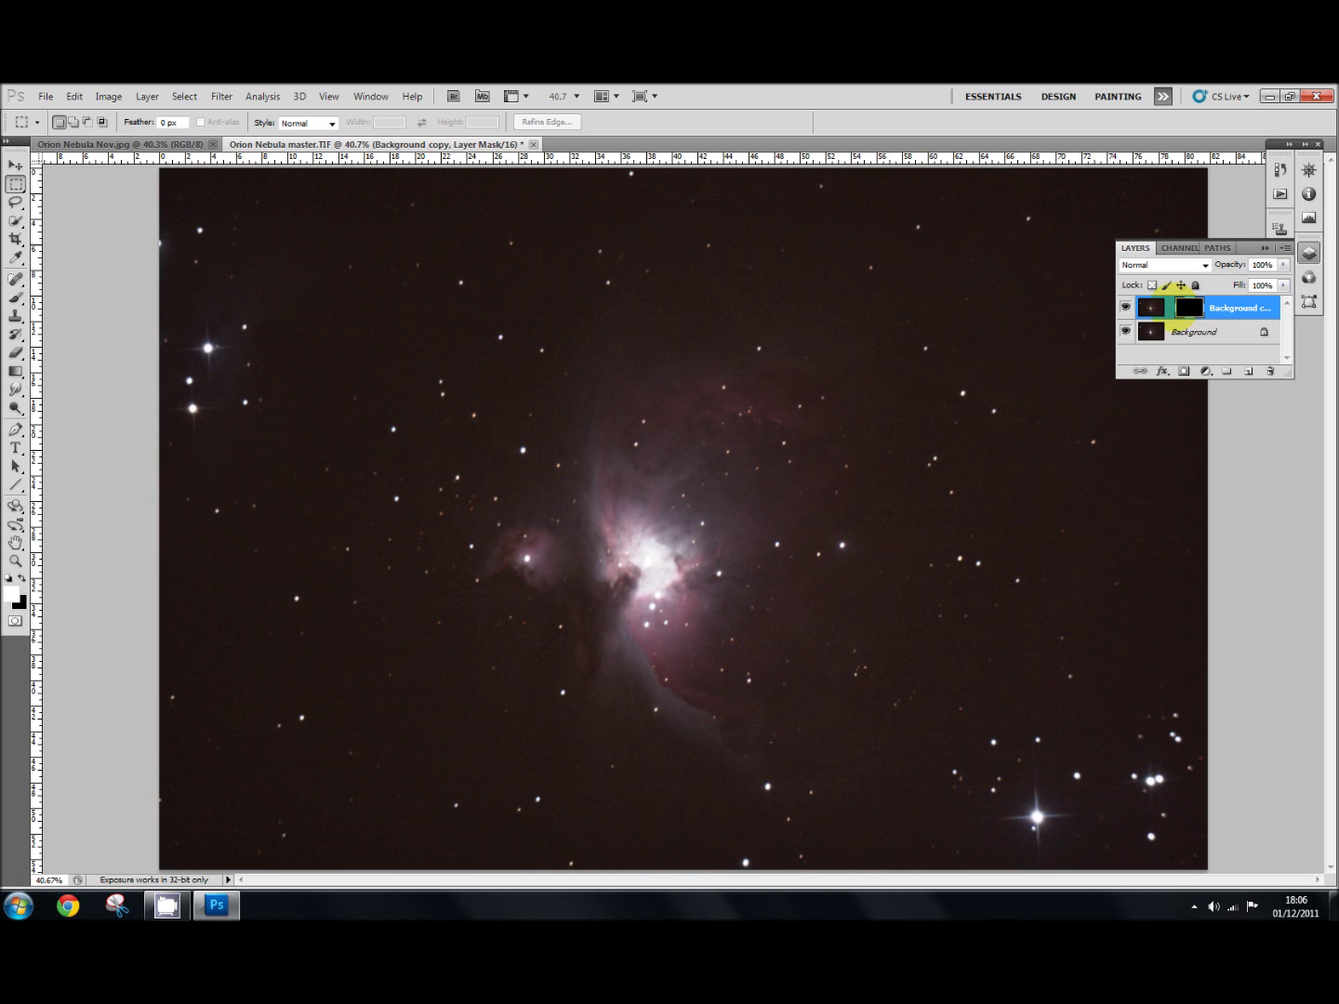
{"action": "left_click", "coordinate": [1169, 307]}
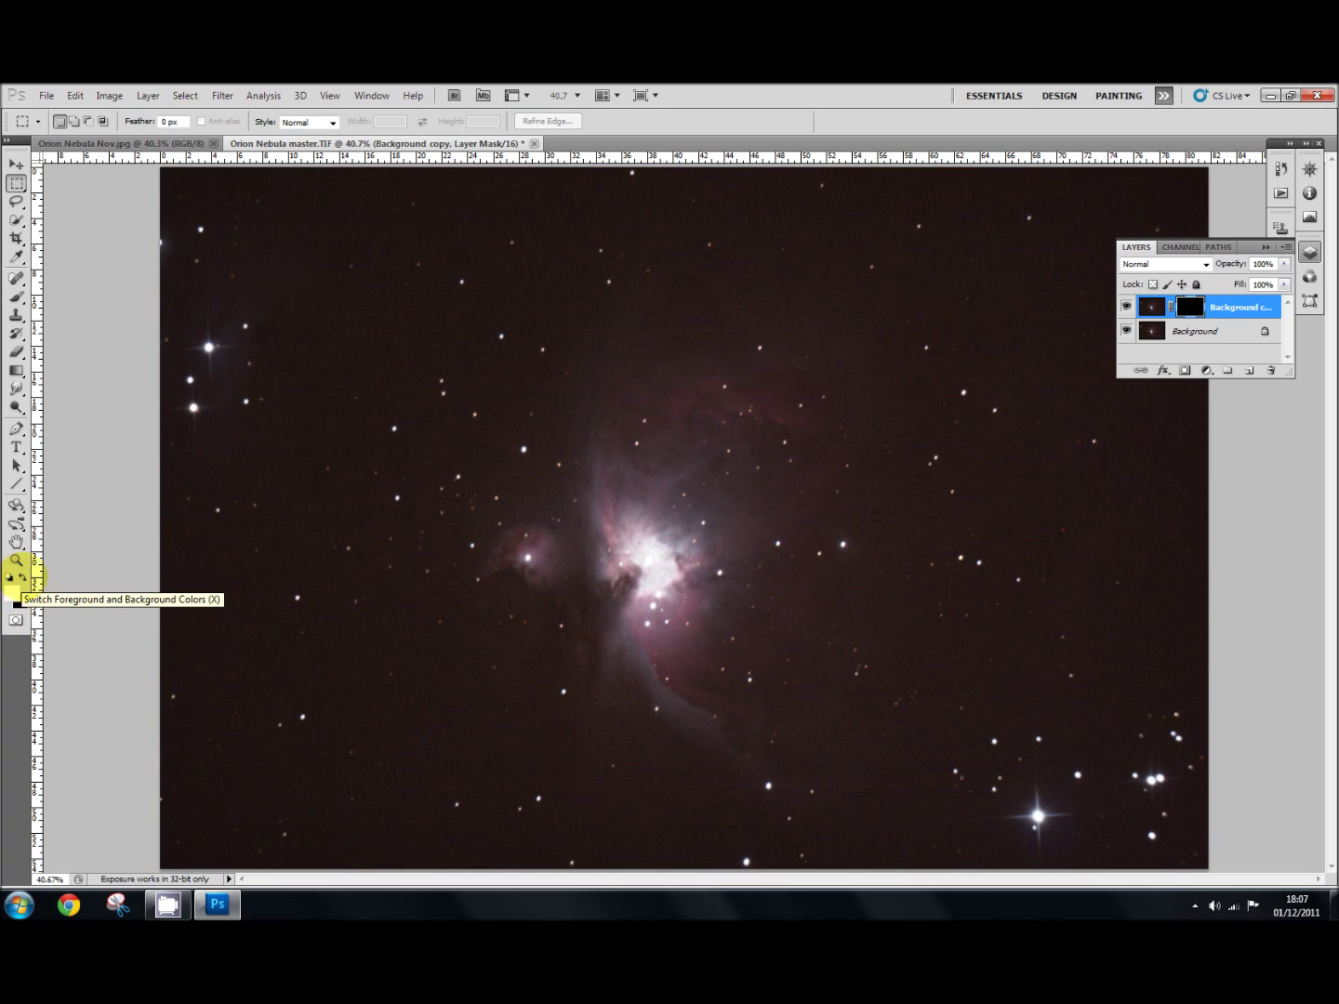
{"action": "left_click", "coordinate": [22, 576]}
{"action": "left_click", "coordinate": [22, 576]}
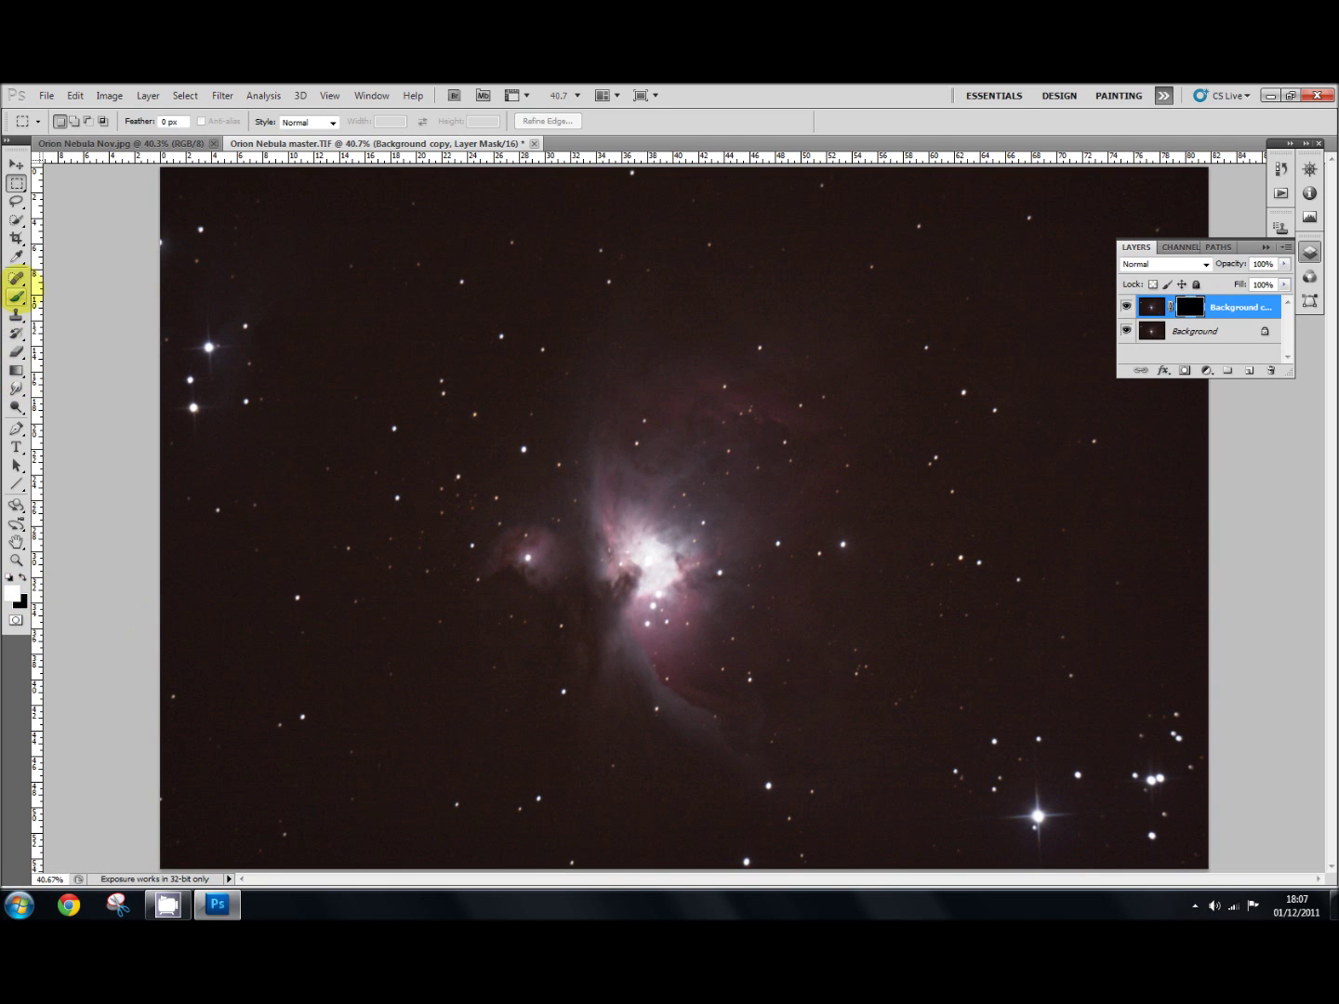
Set up the Brush with the soft 65 px preset enlarged to 131 px at 20% opacity
{"action": "right_click", "coordinate": [16, 297]}
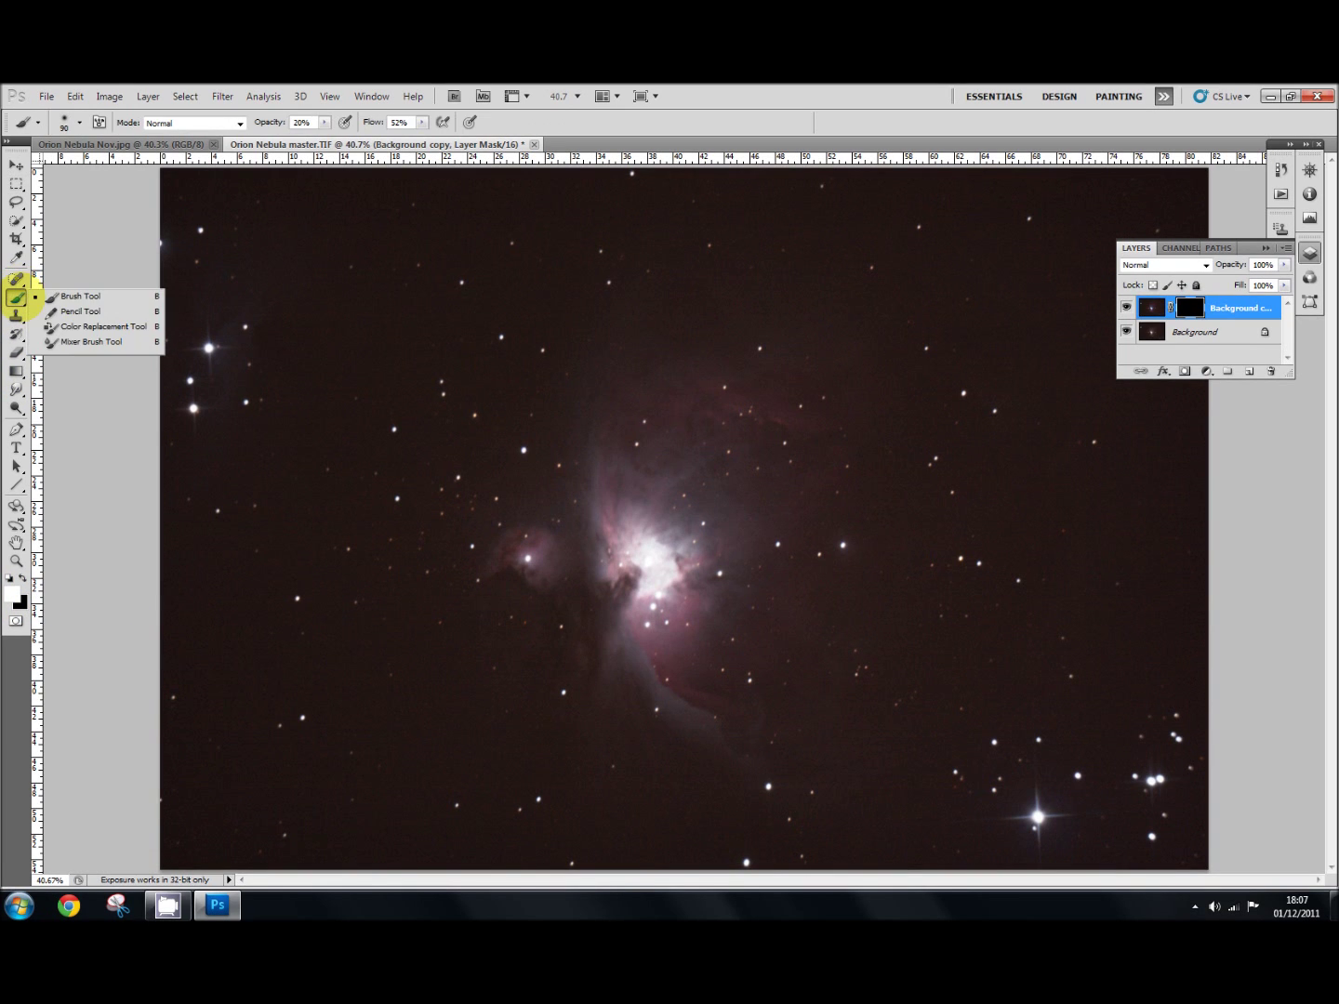
{"action": "left_click", "coordinate": [66, 295]}
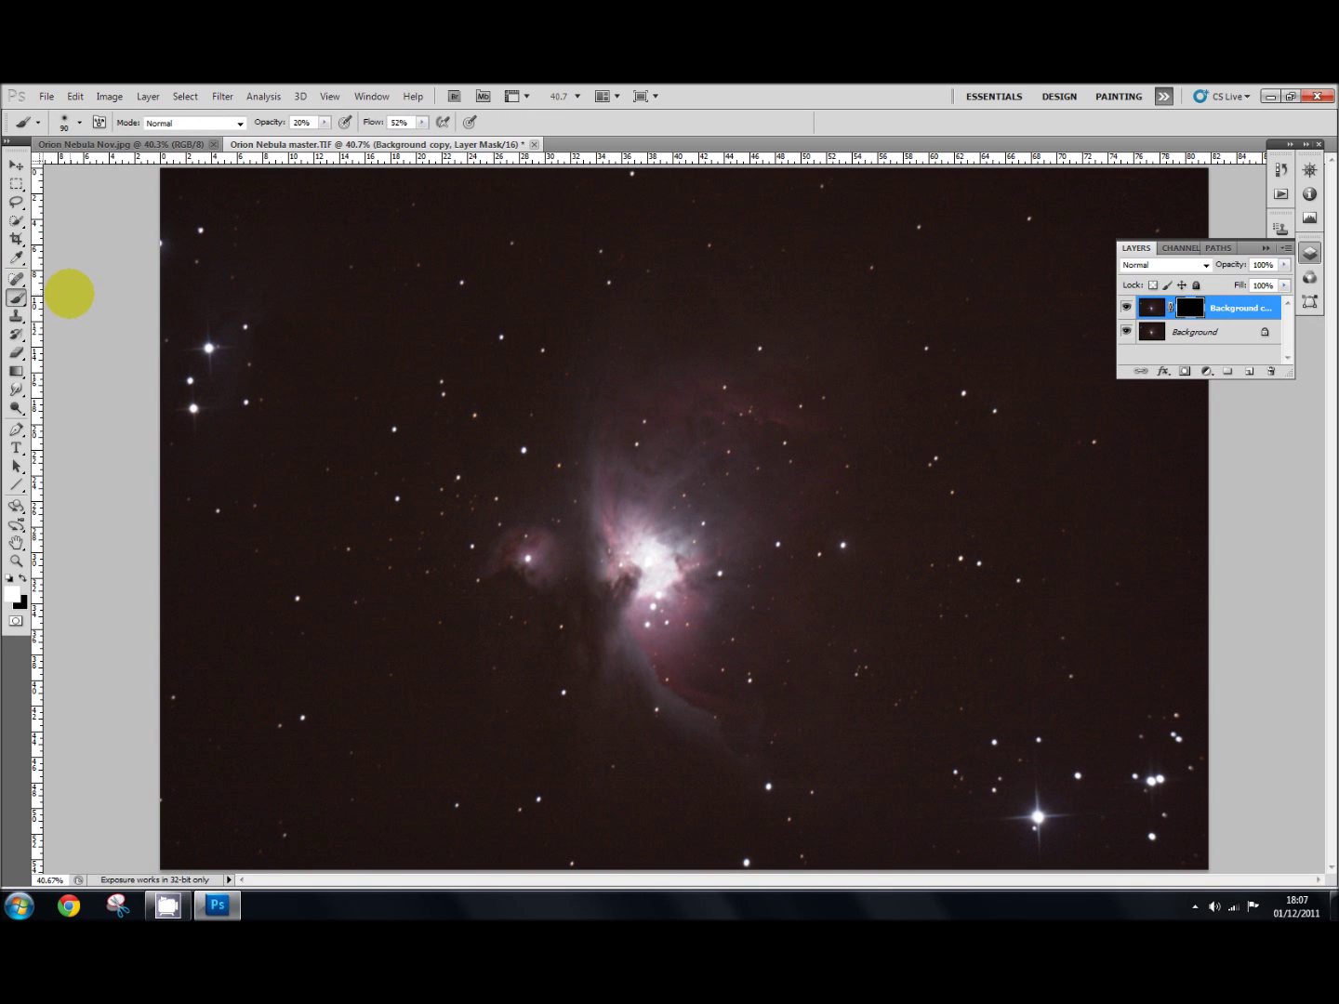
{"action": "right_click", "coordinate": [547, 418]}
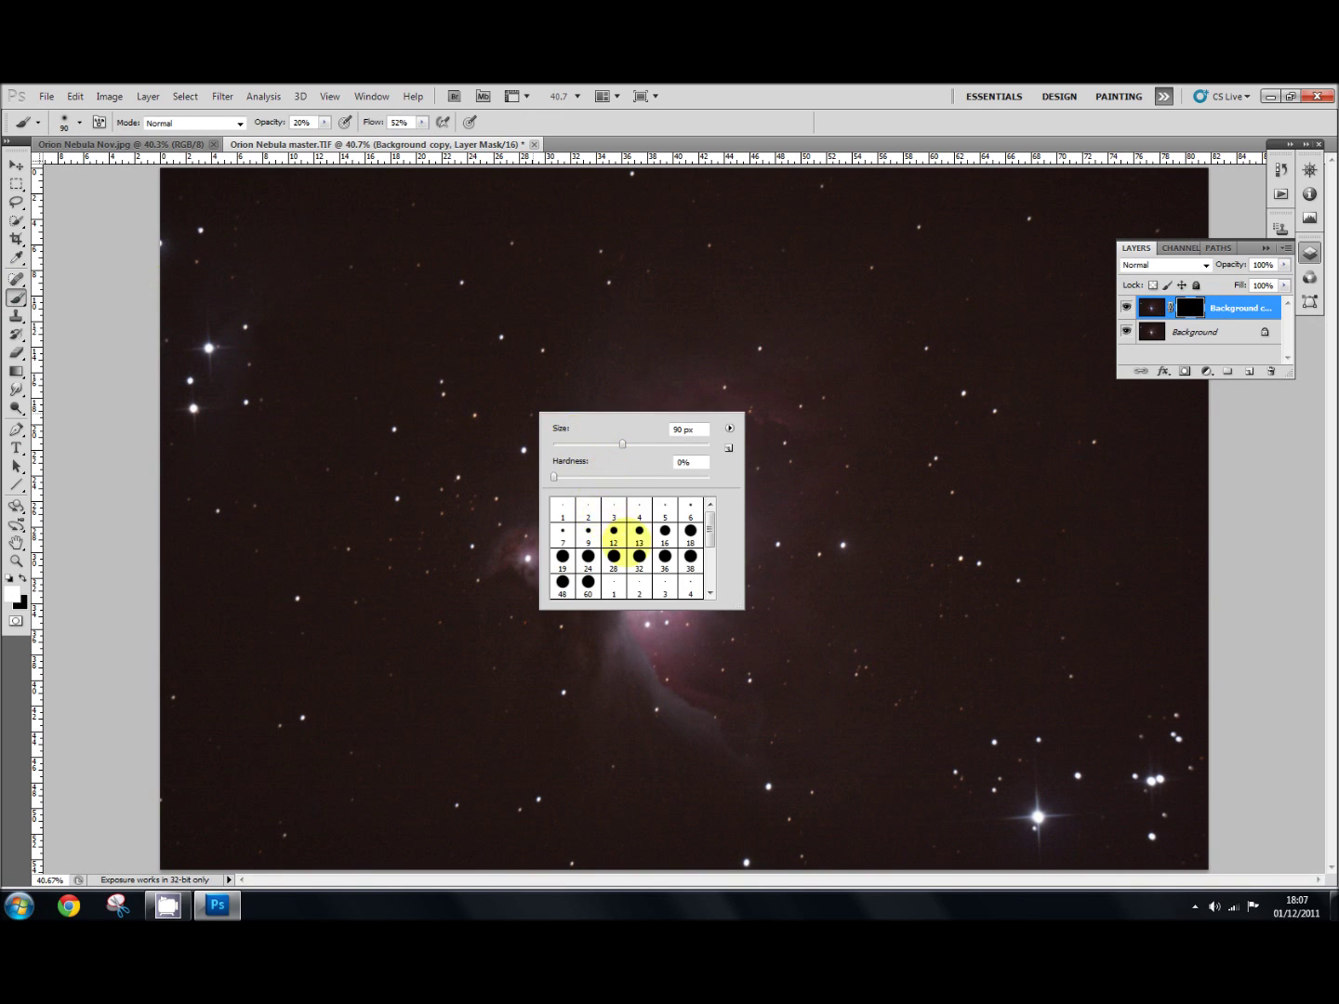
{"action": "left_click_drag", "start_coordinate": [710, 533], "coordinate": [688, 558]}
{"action": "left_click", "coordinate": [664, 572]}
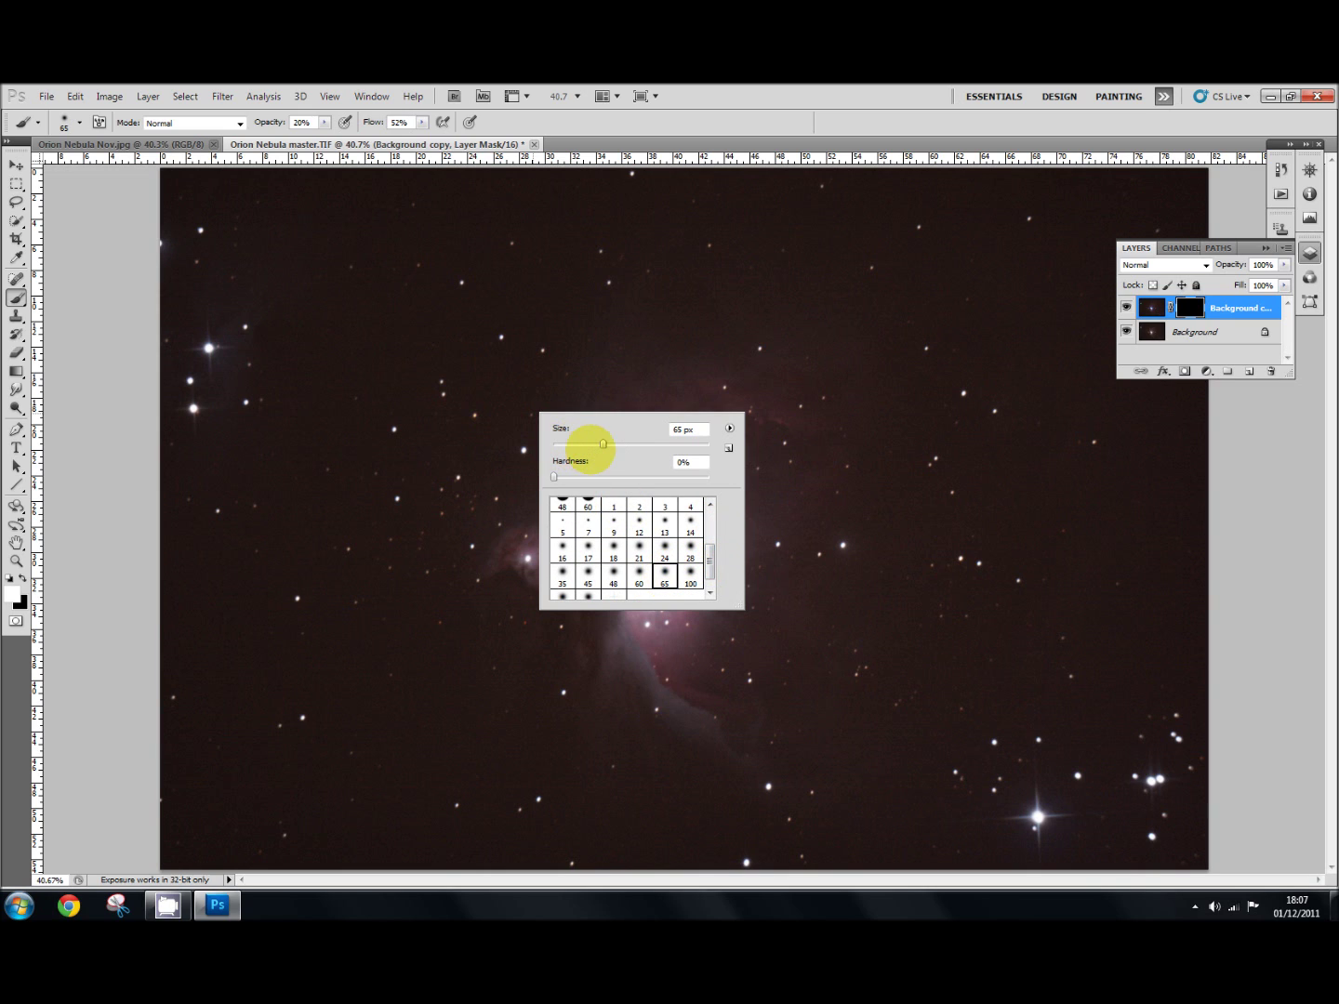
{"action": "mouse_move", "coordinate": [605, 443]}
{"action": "left_mouse_down"}
{"action": "mouse_move", "coordinate": [633, 420]}
{"action": "mouse_move", "coordinate": [622, 442]}
{"action": "mouse_move", "coordinate": [643, 443]}
{"action": "left_mouse_up"}
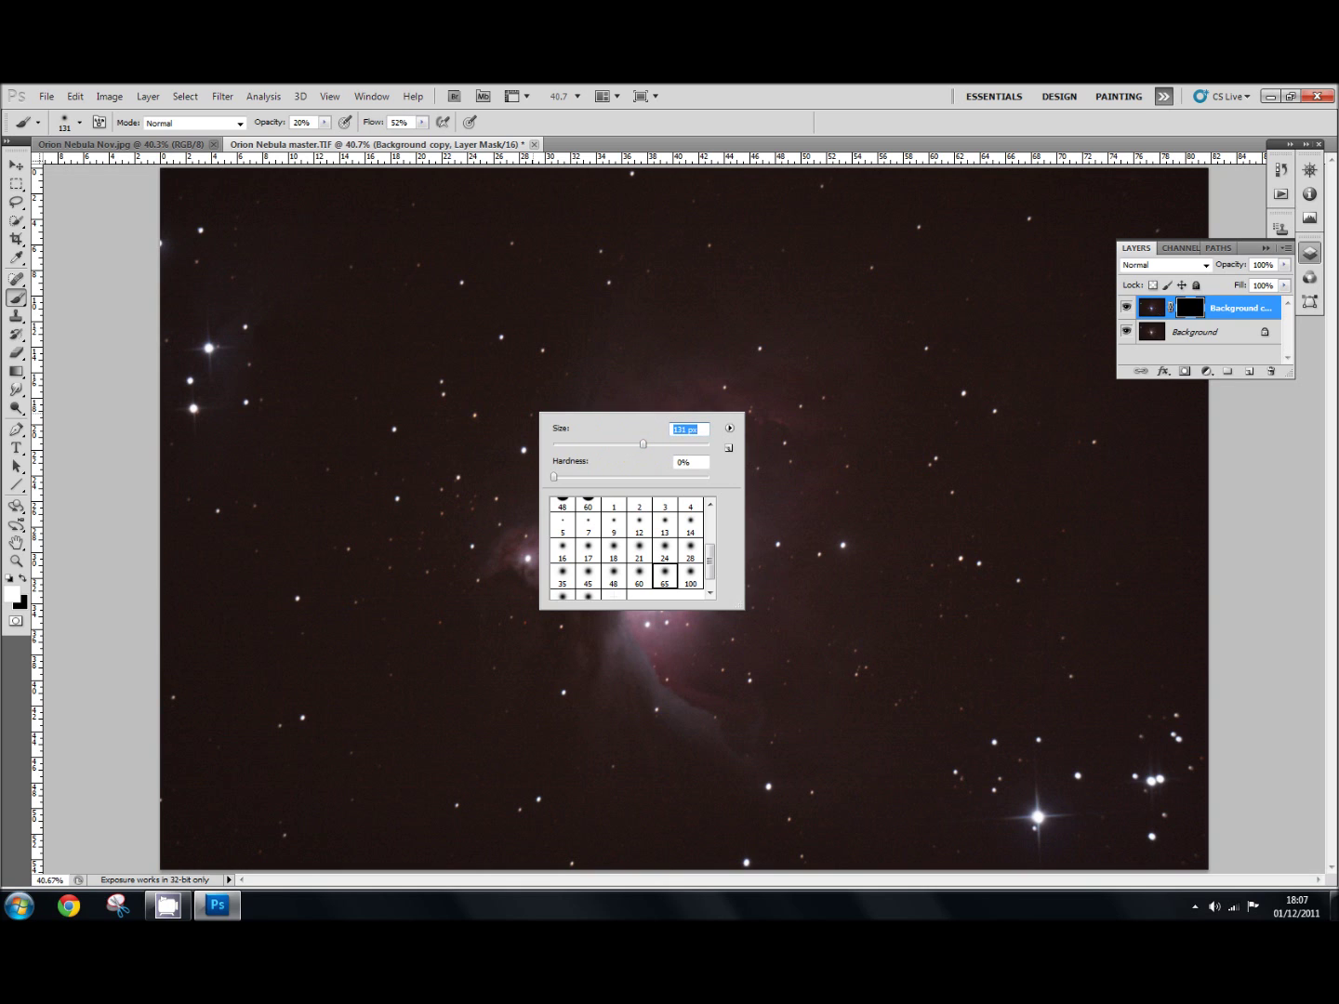
{"action": "left_click", "coordinate": [1237, 493]}
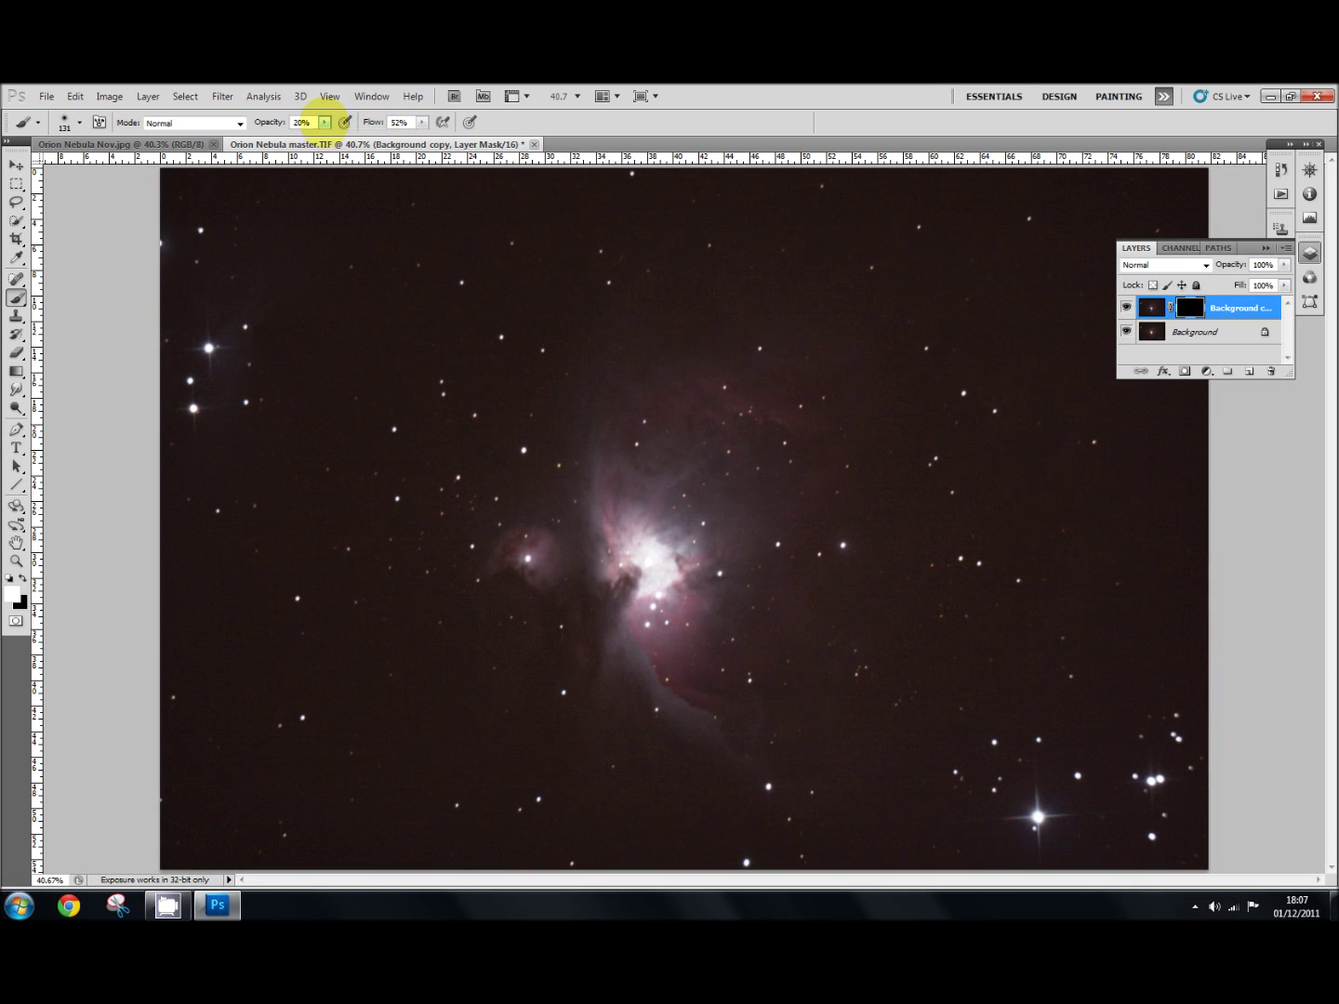
{"action": "left_click", "coordinate": [324, 122]}
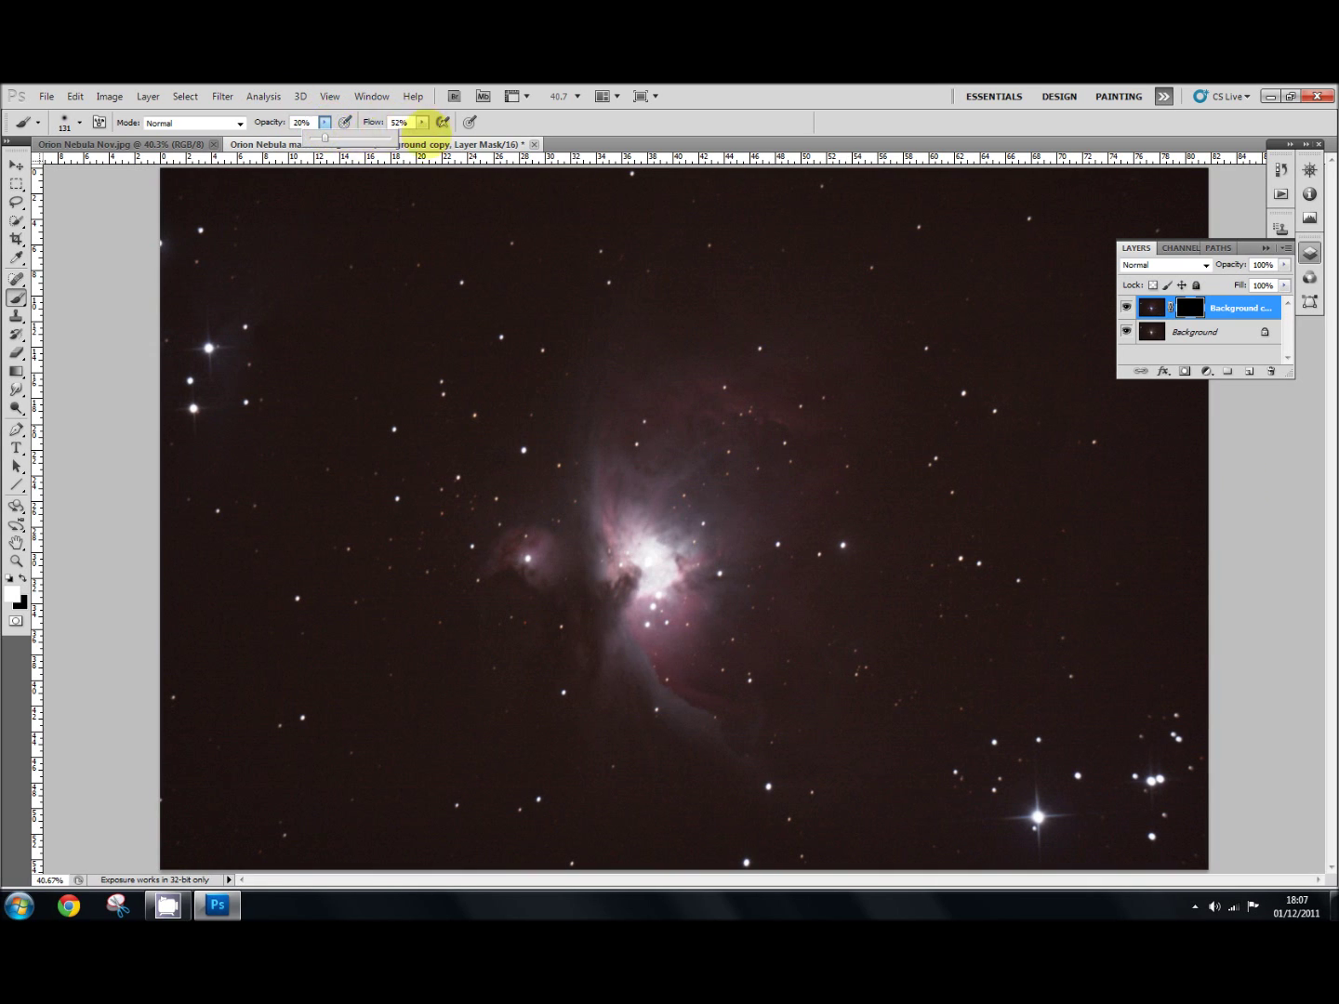
{"action": "left_click", "coordinate": [514, 102]}
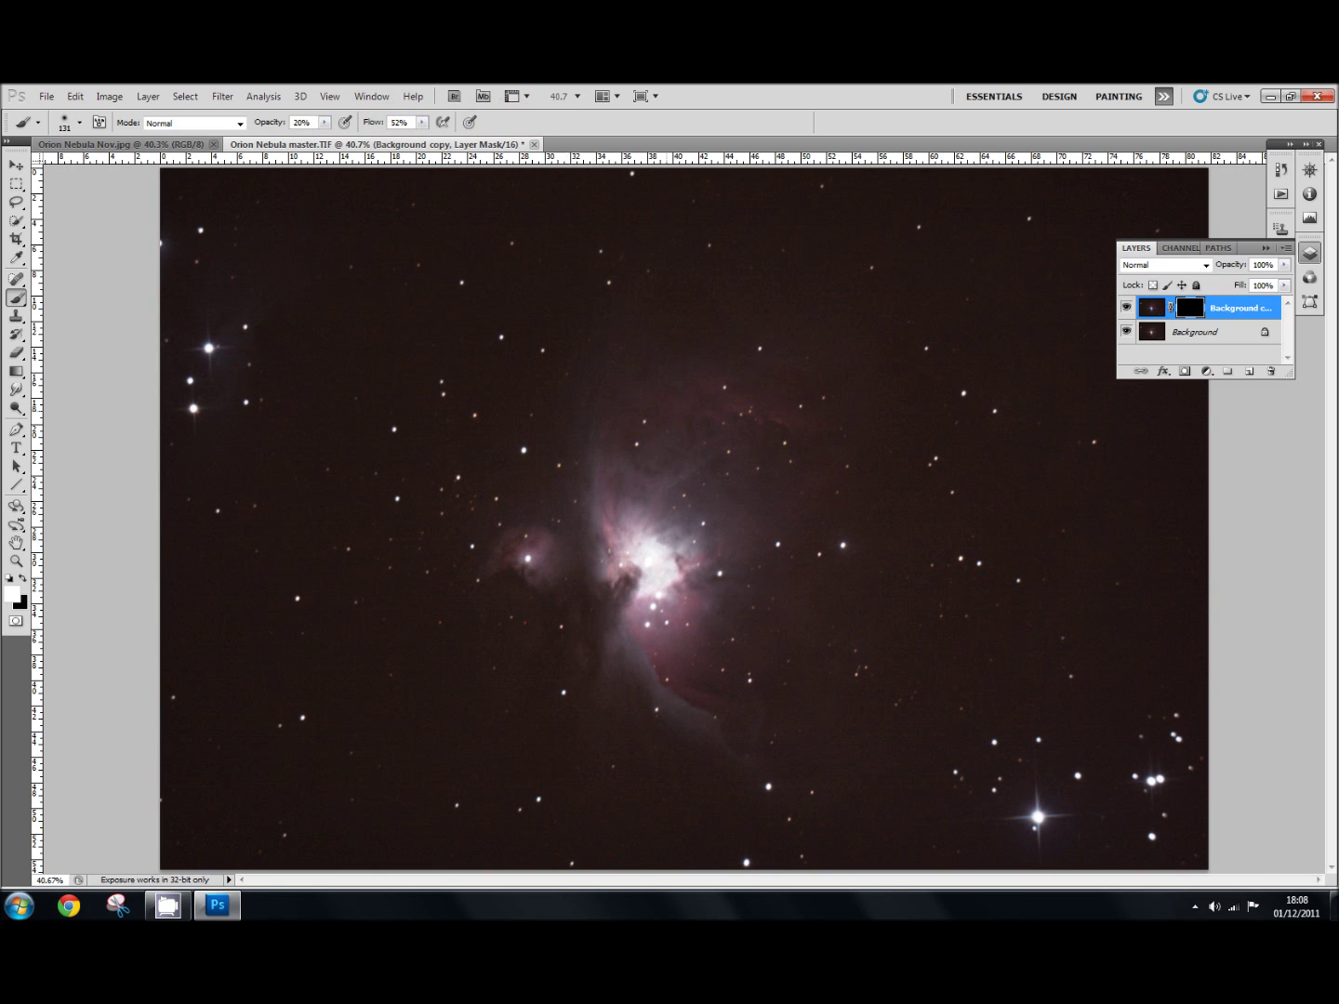
{"action": "left_click", "coordinate": [665, 557]}
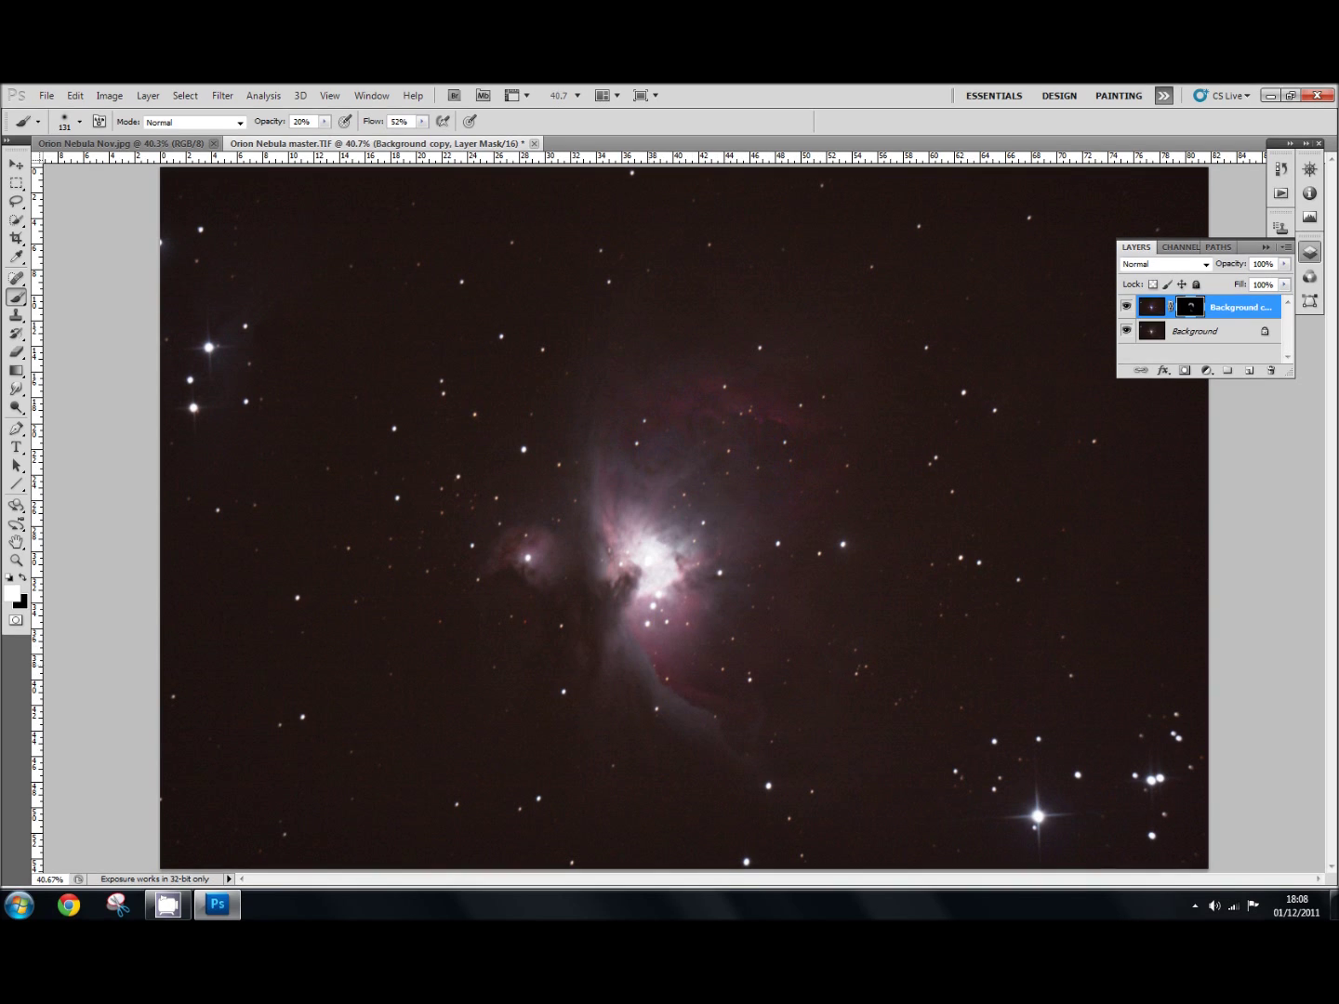
Brush white on the mask over the nebula core and the nearby small star
{"action": "left_click", "coordinate": [642, 613]}
{"action": "left_click", "coordinate": [643, 615]}
{"action": "left_click", "coordinate": [642, 616]}
{"action": "left_click", "coordinate": [651, 614]}
{"action": "left_click", "coordinate": [675, 588]}
{"action": "left_click", "coordinate": [659, 528]}
{"action": "left_click", "coordinate": [633, 512]}
{"action": "left_click", "coordinate": [623, 550]}
{"action": "left_click", "coordinate": [528, 558]}
{"action": "left_click", "coordinate": [631, 554]}
{"action": "left_click", "coordinate": [621, 552]}
{"action": "mouse_move", "coordinate": [618, 558]}
{"action": "left_mouse_down"}
{"action": "mouse_move", "coordinate": [656, 524]}
{"action": "mouse_move", "coordinate": [636, 541]}
{"action": "mouse_move", "coordinate": [661, 539]}
{"action": "mouse_move", "coordinate": [648, 616]}
{"action": "left_mouse_up"}
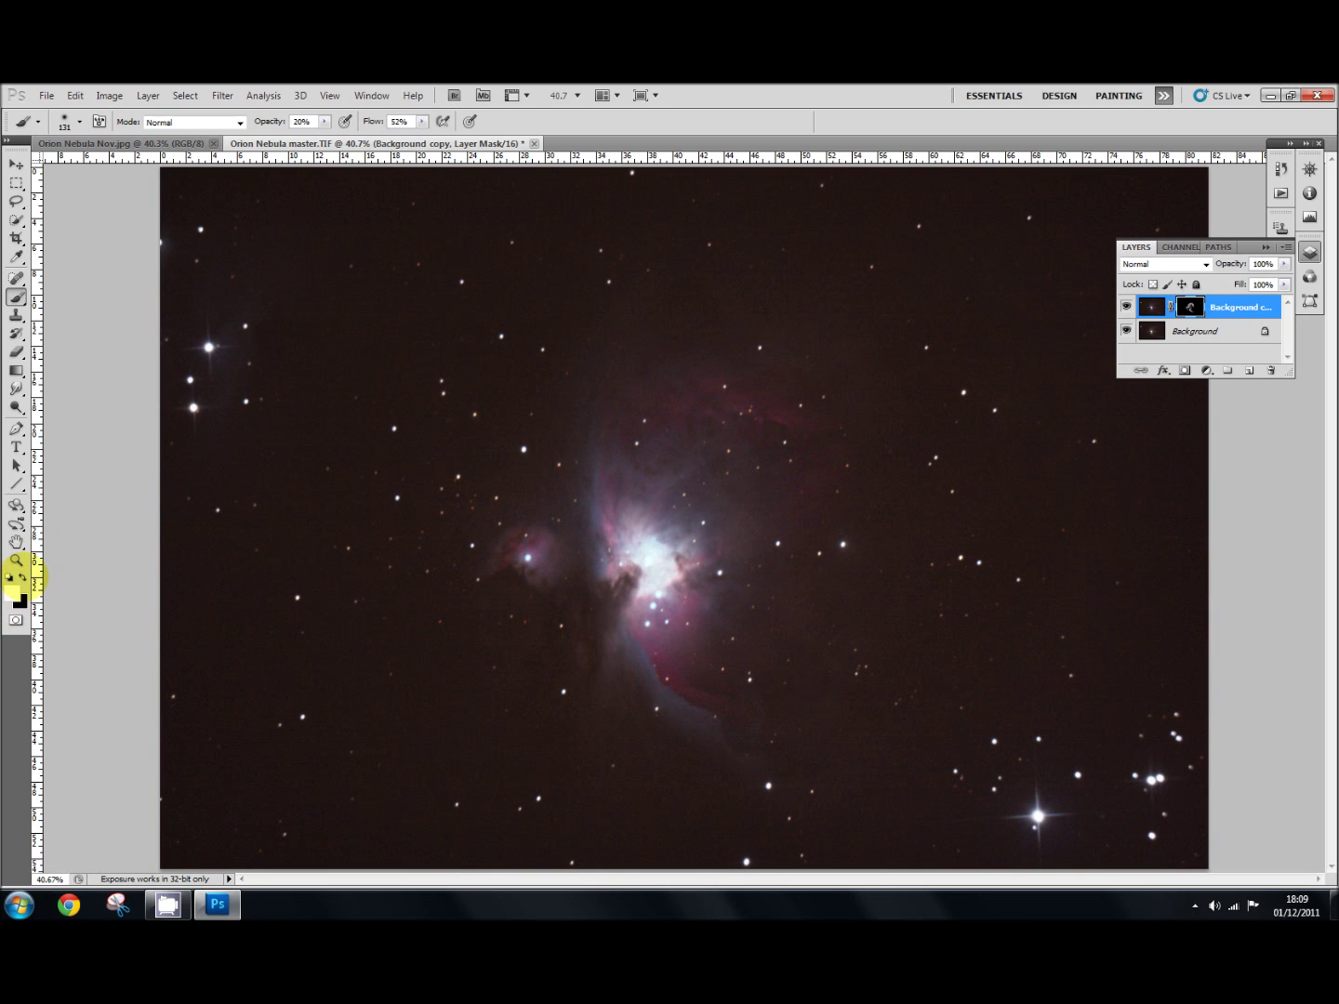
Swap the foreground colour to black, then later back to white
{"action": "left_click", "coordinate": [22, 576]}
{"action": "left_click", "coordinate": [22, 576]}
Dab white onto the mask to reveal boosted colour across the nebula core
{"action": "left_click", "coordinate": [619, 553]}
{"action": "left_click", "coordinate": [611, 545]}
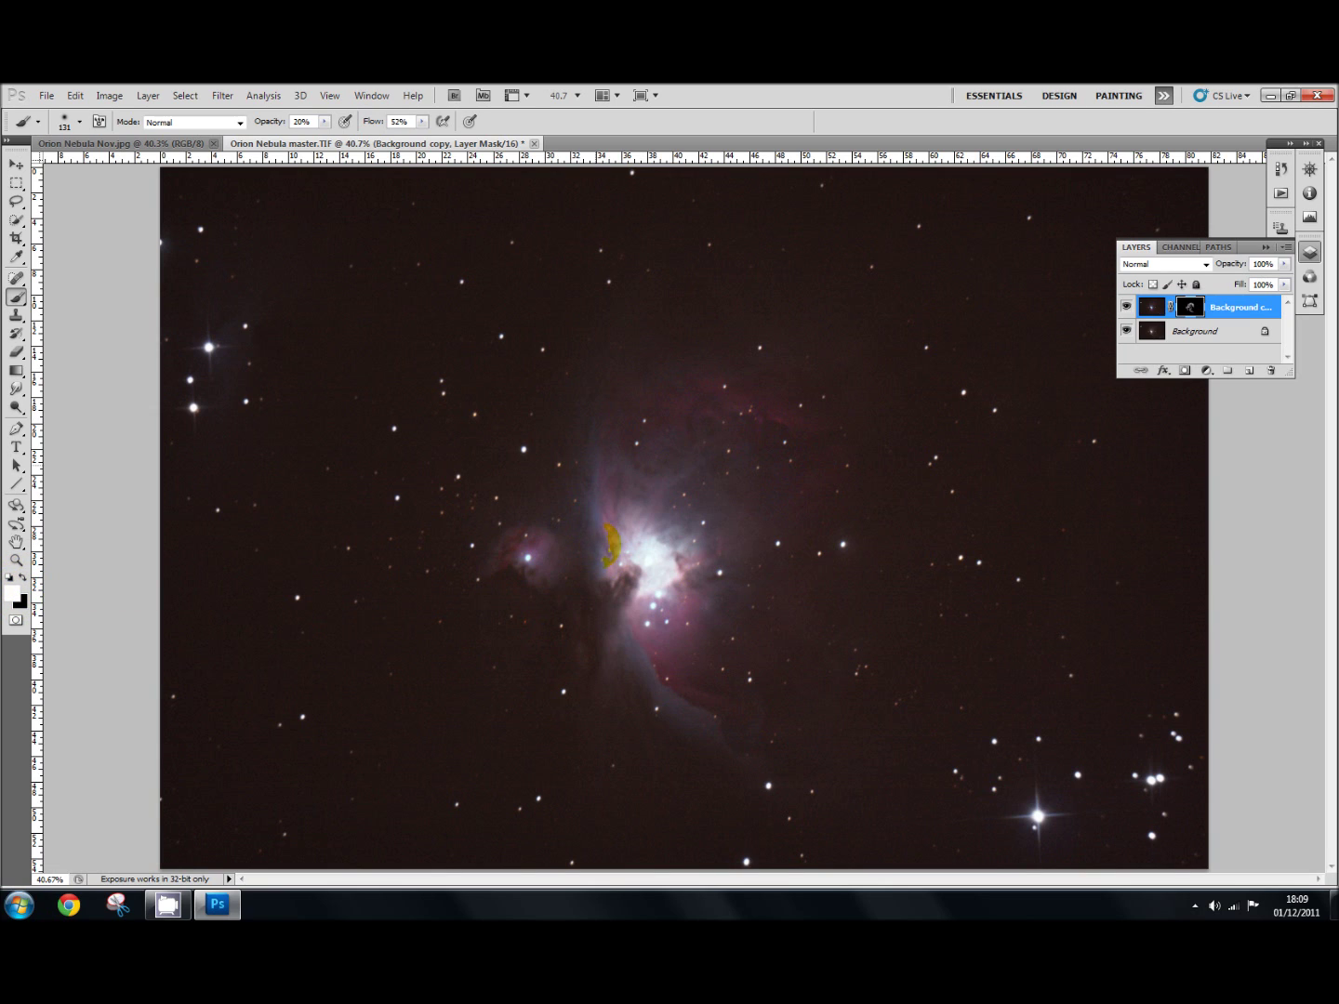
{"action": "left_click", "coordinate": [646, 609]}
{"action": "left_click", "coordinate": [670, 601]}
{"action": "left_click", "coordinate": [693, 563]}
{"action": "left_click", "coordinate": [657, 614]}
{"action": "left_click", "coordinate": [611, 536]}
Add more dabs and short strokes to spread the boosted colour over the core
{"action": "left_click", "coordinate": [675, 572]}
{"action": "left_click", "coordinate": [638, 613]}
{"action": "left_click", "coordinate": [648, 610]}
{"action": "left_click", "coordinate": [670, 605]}
{"action": "left_click", "coordinate": [656, 539]}
{"action": "left_click", "coordinate": [640, 553]}
{"action": "left_click", "coordinate": [665, 550]}
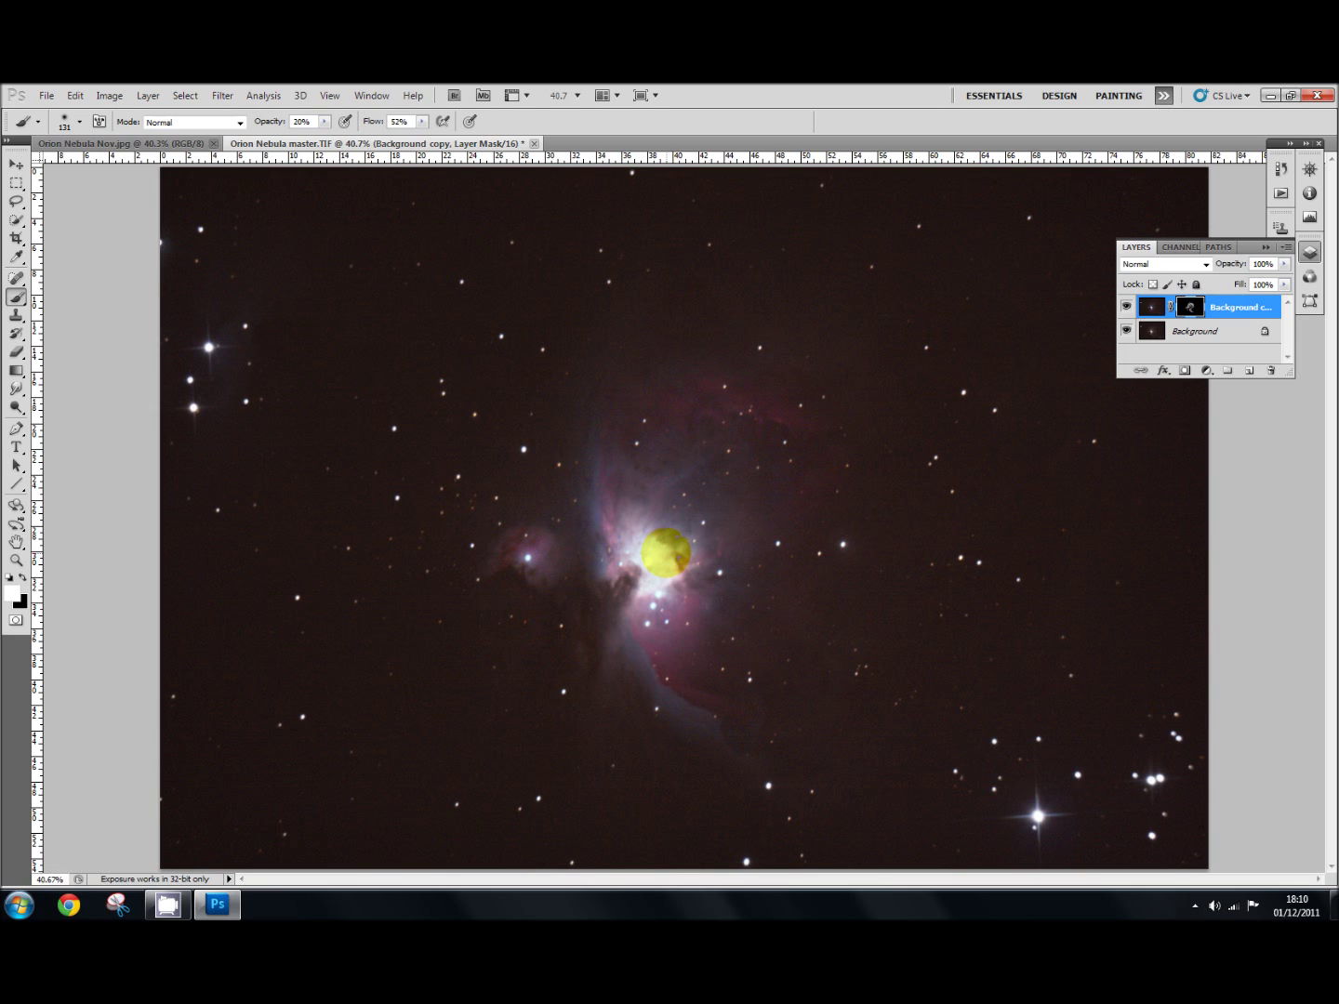
{"action": "left_click_drag", "start_coordinate": [656, 587], "coordinate": [623, 557]}
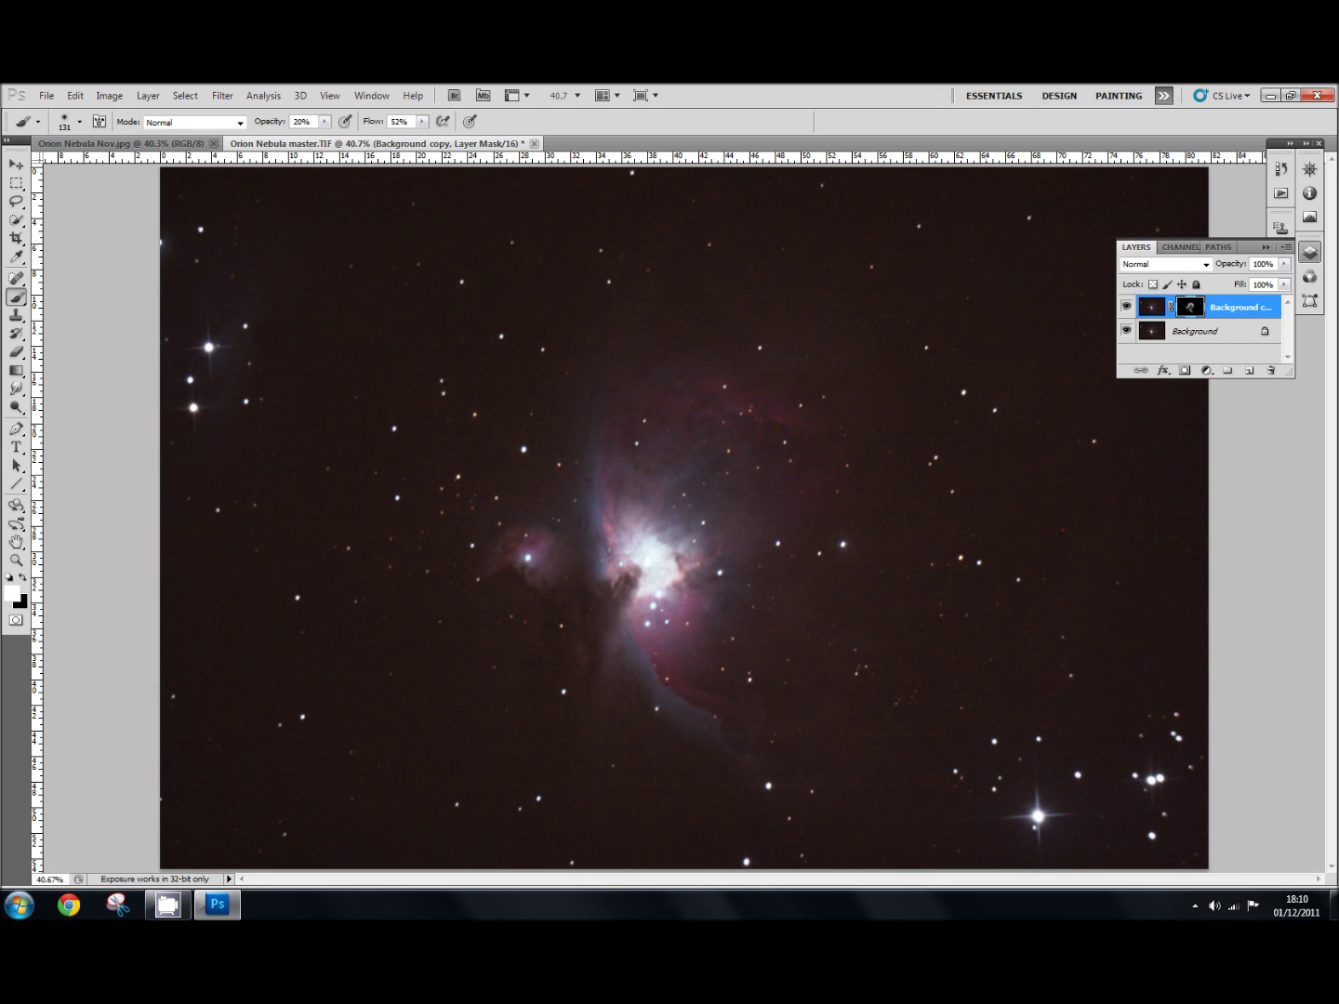
{"action": "left_click_drag", "start_coordinate": [1123, 323], "coordinate": [1227, 305]}
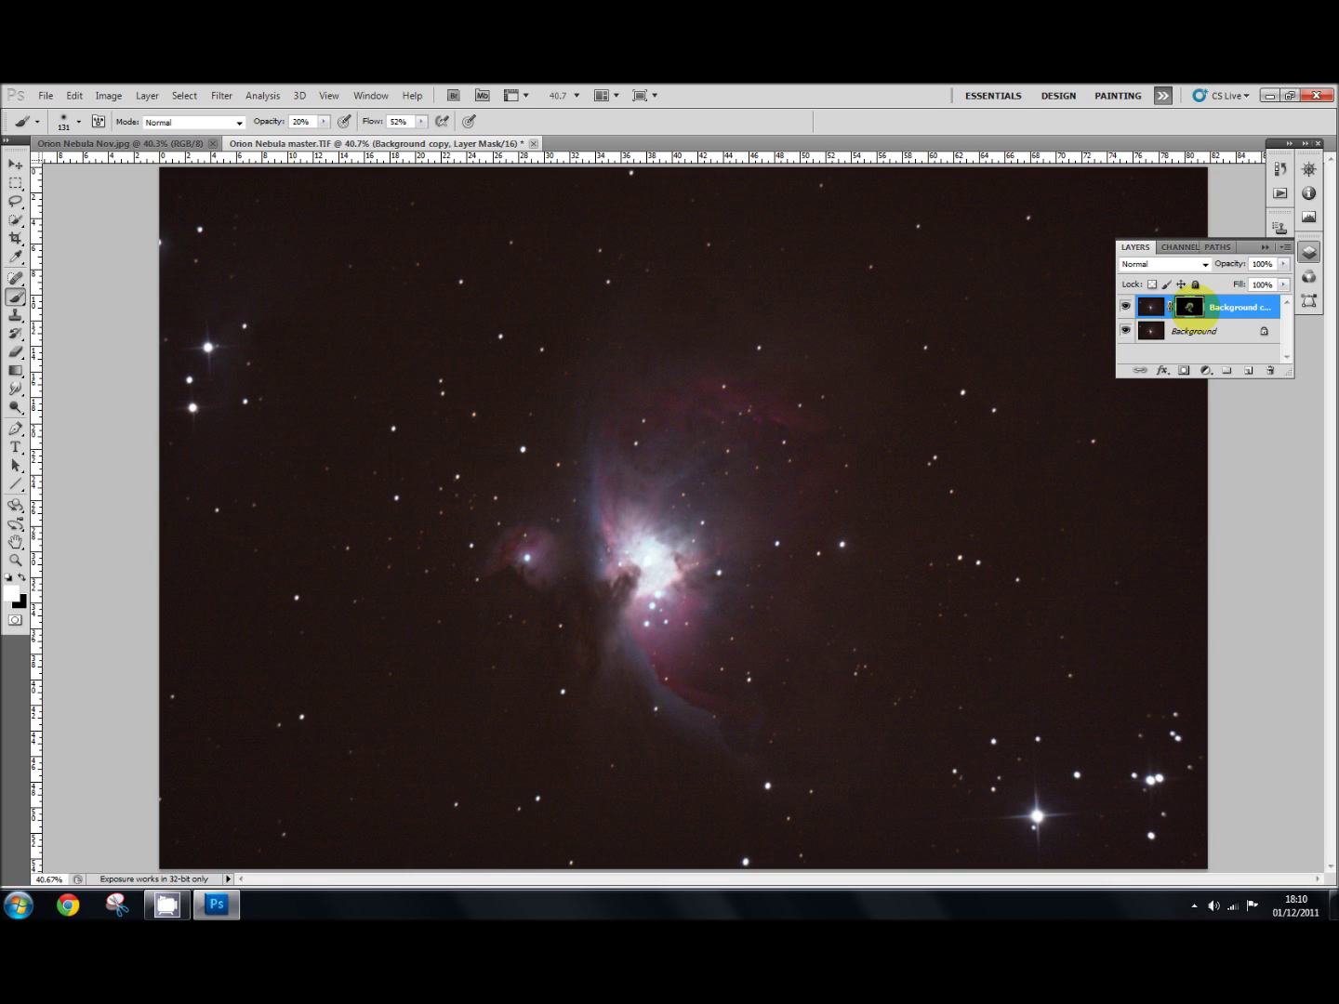
{"action": "mouse_move", "coordinate": [675, 567]}
{"action": "left_mouse_down"}
{"action": "mouse_move", "coordinate": [645, 589]}
{"action": "mouse_move", "coordinate": [651, 558]}
{"action": "mouse_move", "coordinate": [618, 547]}
{"action": "mouse_move", "coordinate": [627, 563]}
{"action": "mouse_move", "coordinate": [670, 550]}
{"action": "mouse_move", "coordinate": [648, 538]}
{"action": "mouse_move", "coordinate": [641, 596]}
{"action": "mouse_move", "coordinate": [670, 582]}
{"action": "mouse_move", "coordinate": [665, 543]}
{"action": "mouse_move", "coordinate": [628, 549]}
{"action": "mouse_move", "coordinate": [669, 572]}
{"action": "left_mouse_up"}
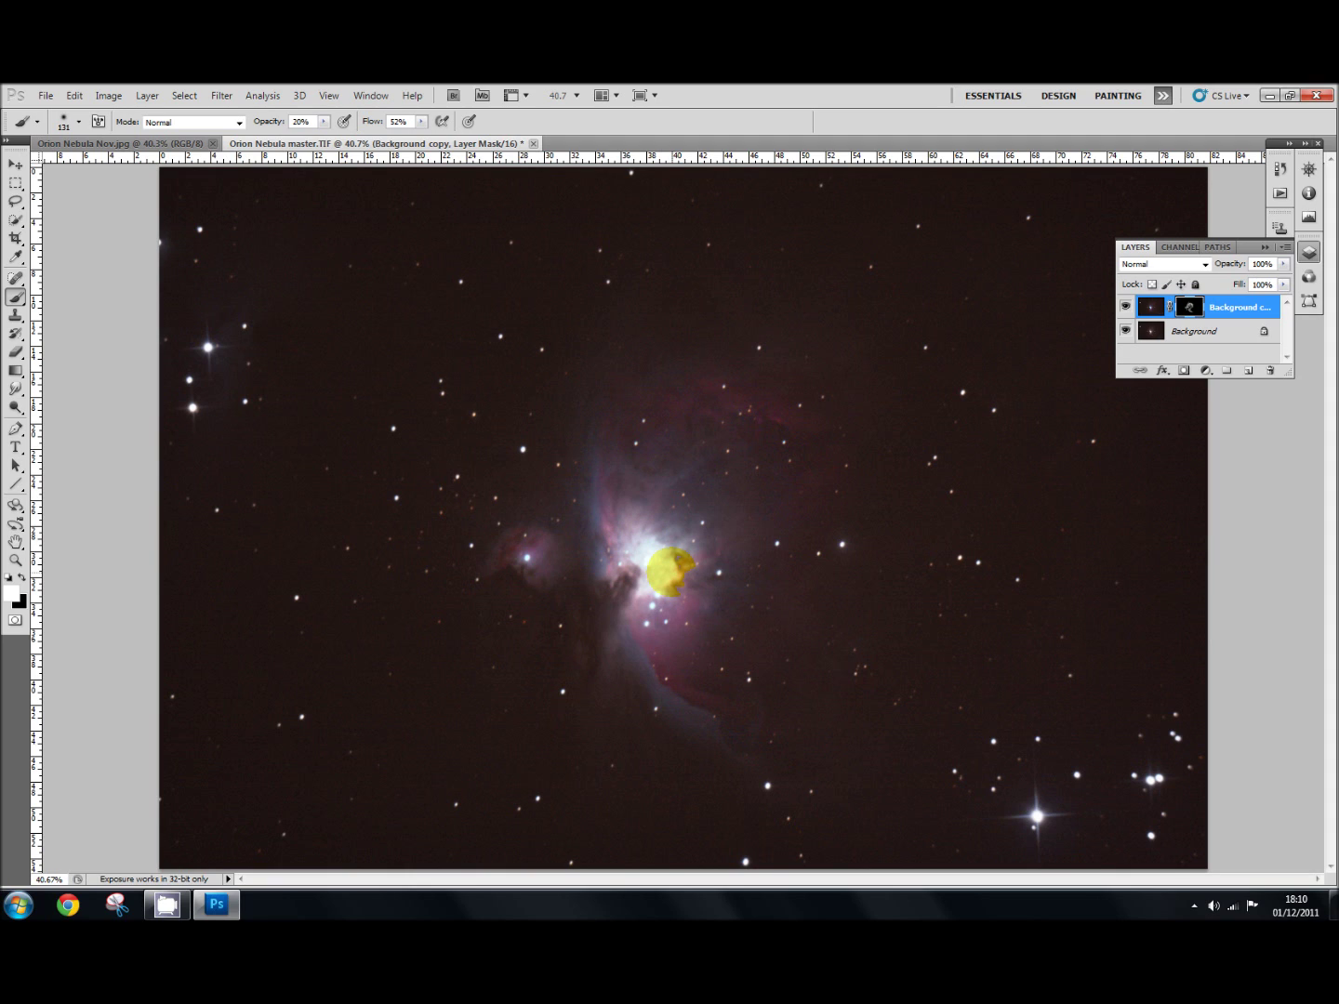
{"action": "left_click_drag", "start_coordinate": [669, 570], "coordinate": [677, 558]}
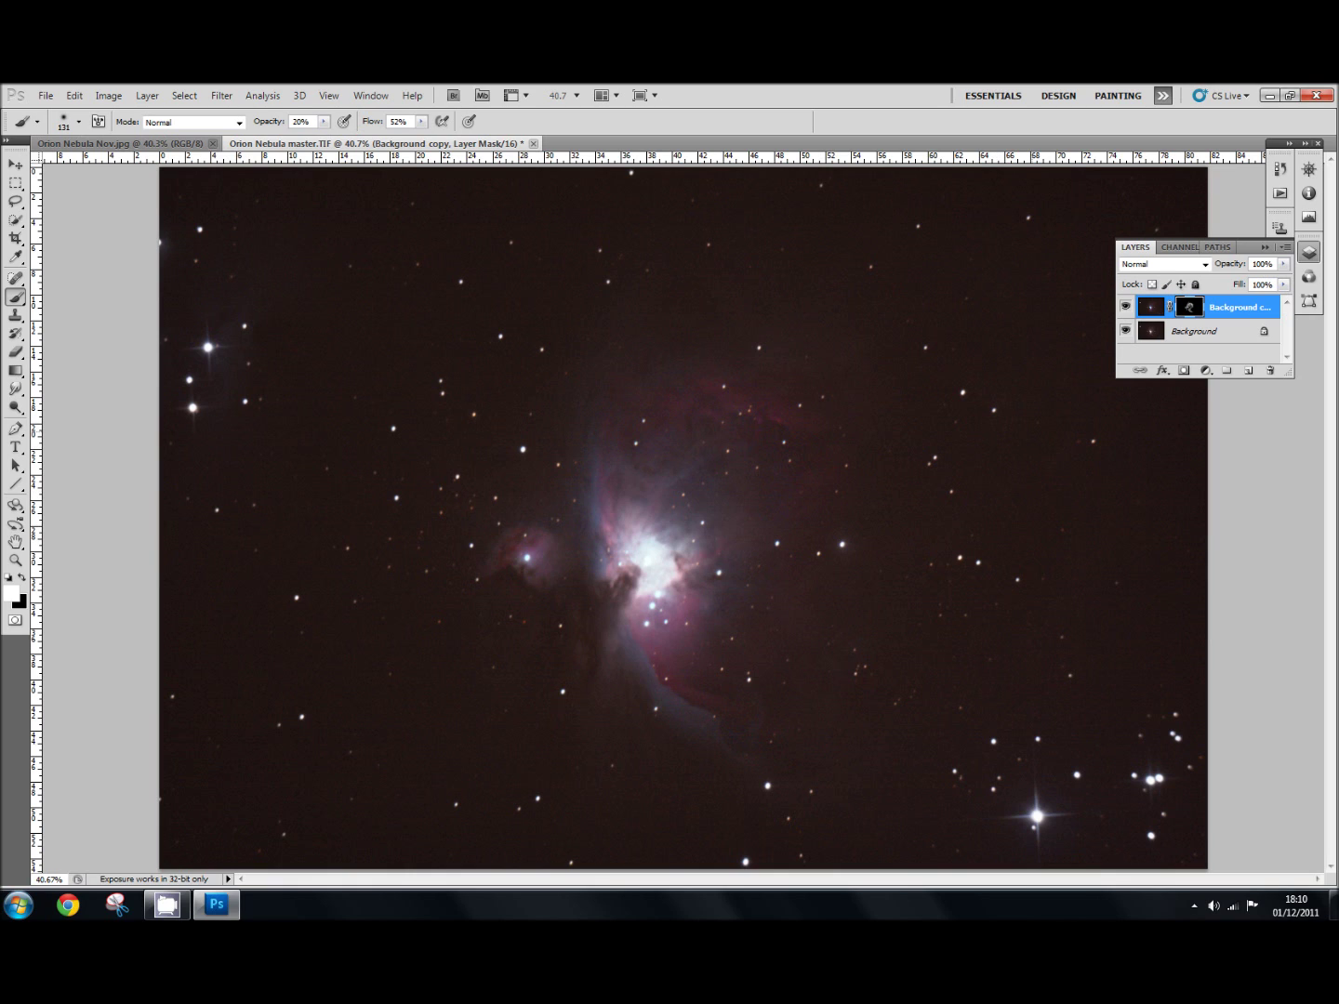
Add a few final dabs of boosted colour onto the nebula core
{"action": "left_click", "coordinate": [669, 598]}
{"action": "left_click", "coordinate": [686, 554]}
{"action": "left_click", "coordinate": [1199, 301]}
Display the Background copy's layer mask alone, showing the white nebula shape on black
{"action": "left_click", "coordinate": [1189, 307], "text": "alt"}
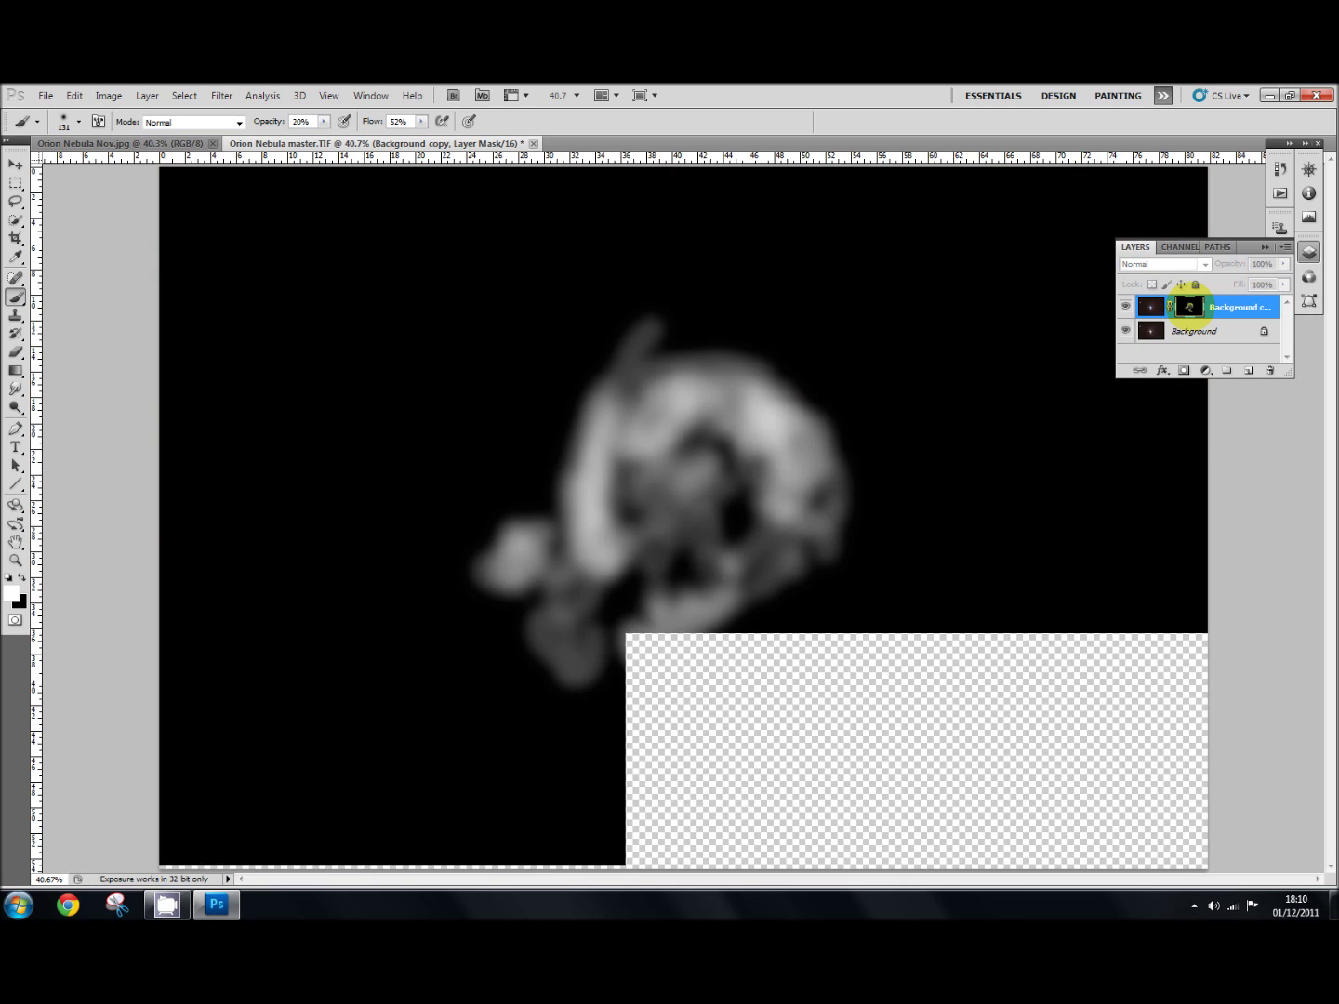
{"action": "left_click", "coordinate": [611, 455]}
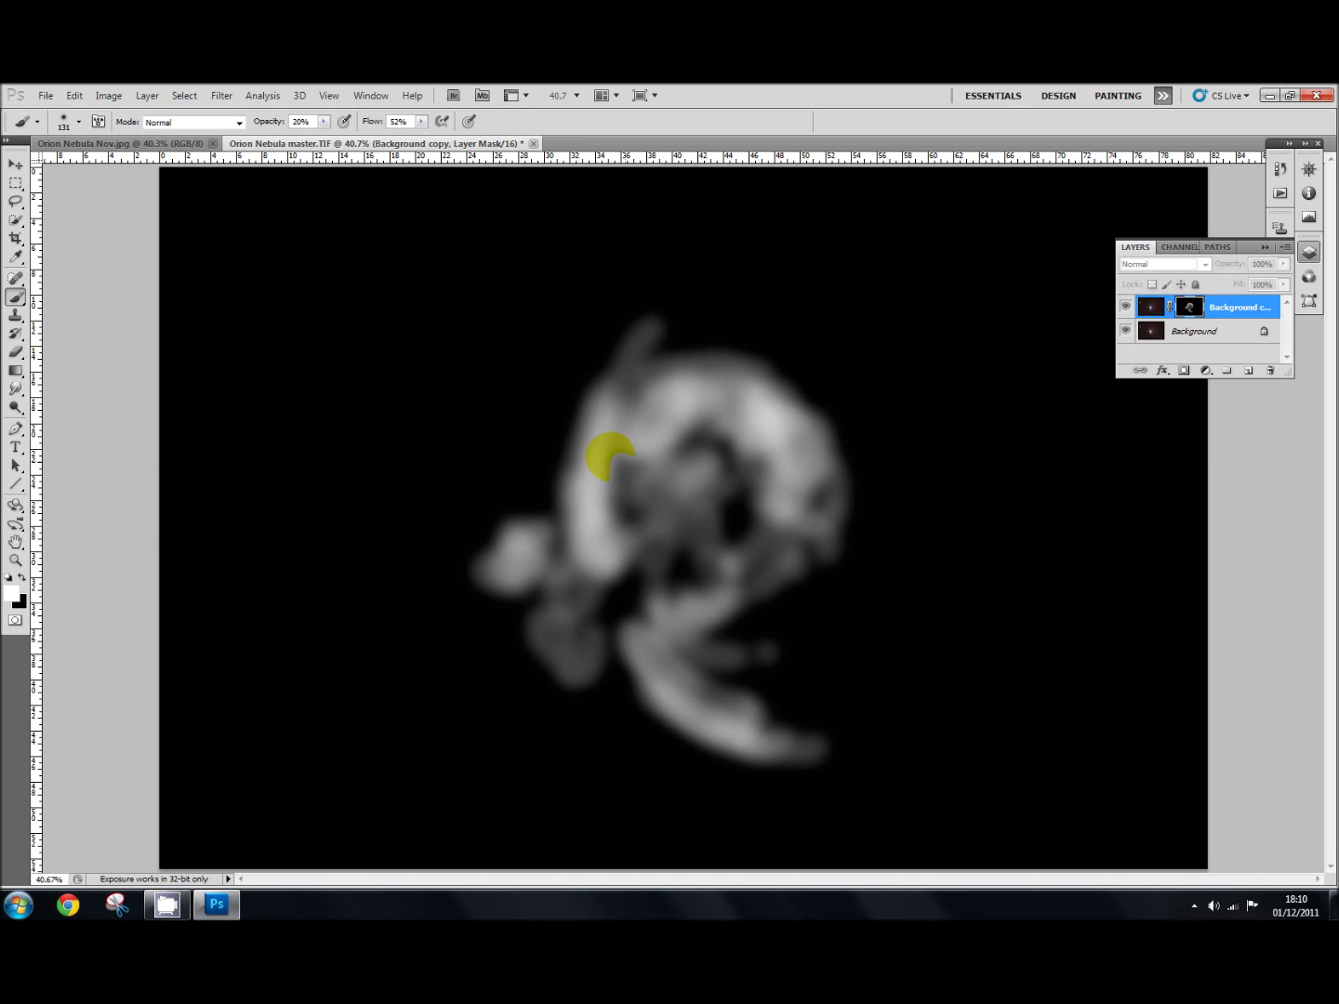
{"action": "left_click", "coordinate": [594, 554]}
{"action": "left_click", "coordinate": [596, 479]}
{"action": "left_click", "coordinate": [662, 389]}
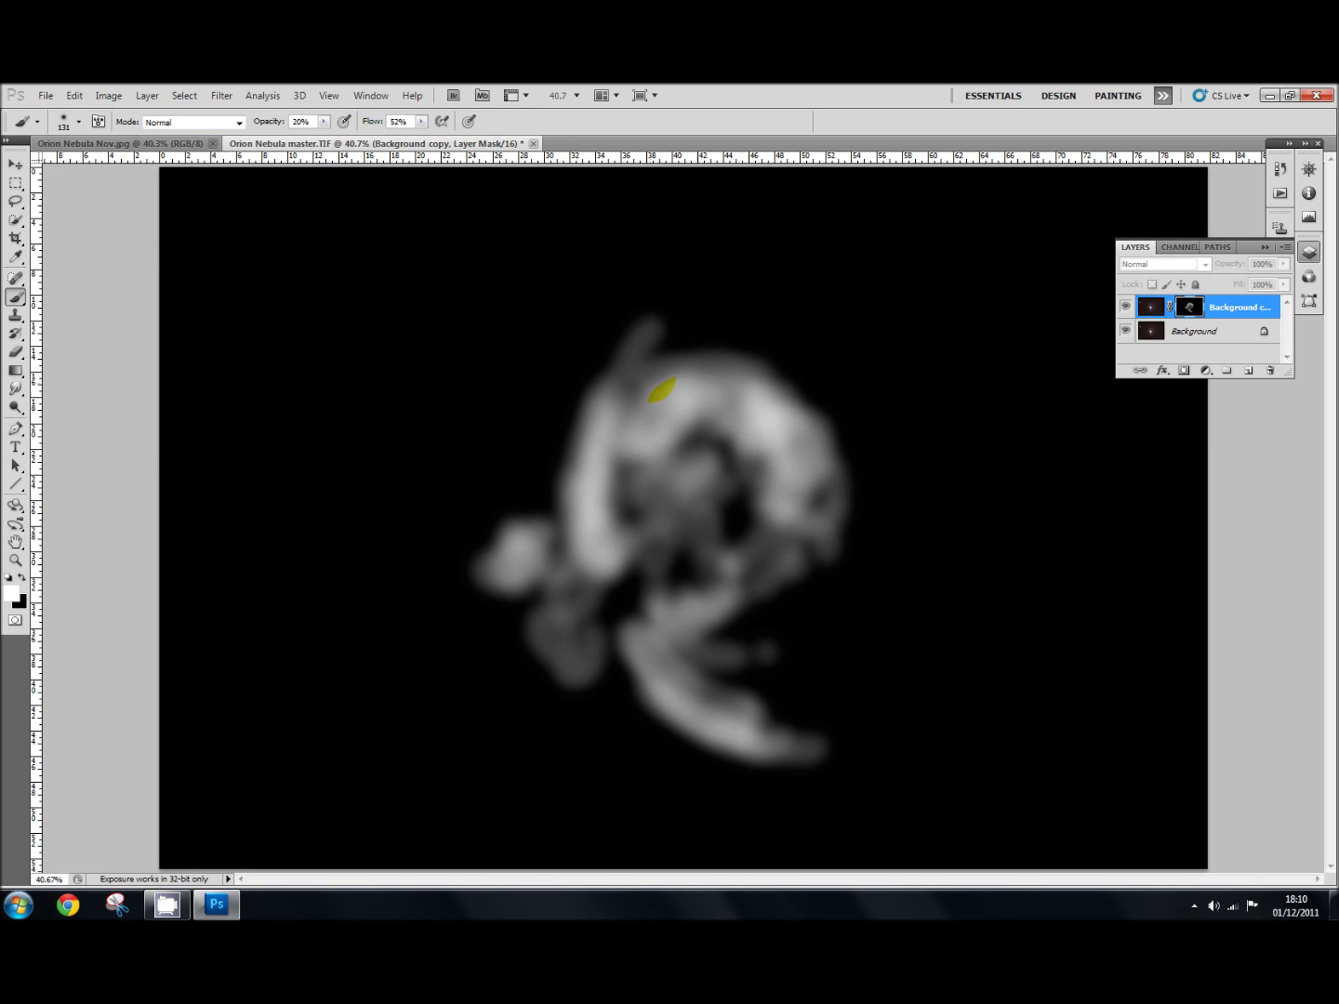
{"action": "left_click", "coordinate": [762, 397]}
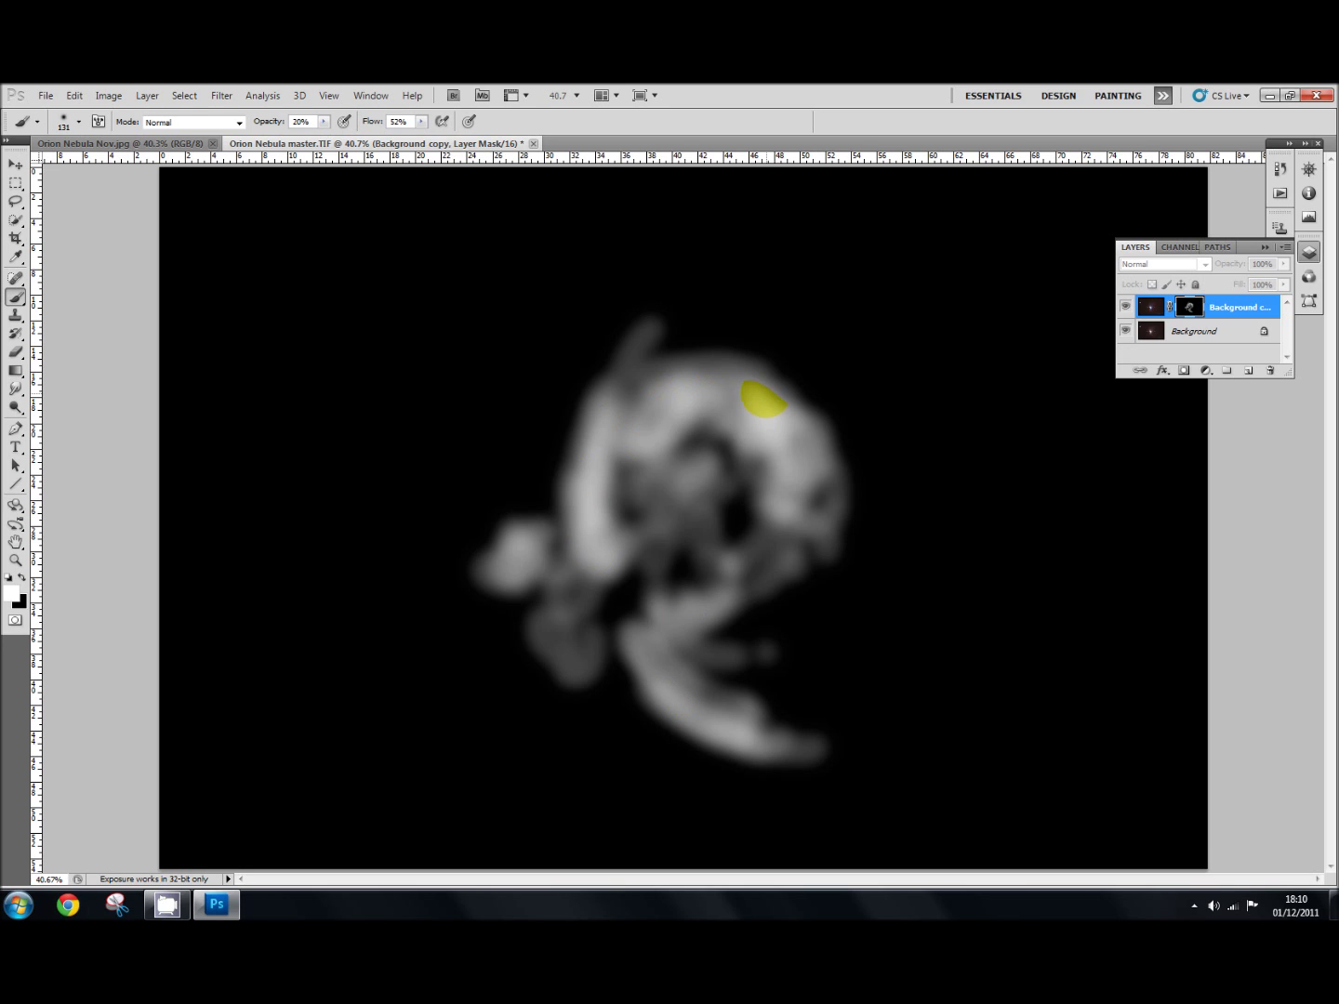
{"action": "left_click", "coordinate": [227, 134]}
Apply a Gaussian Blur with a 5.9-pixel radius to the layer mask
{"action": "left_click", "coordinate": [223, 95]}
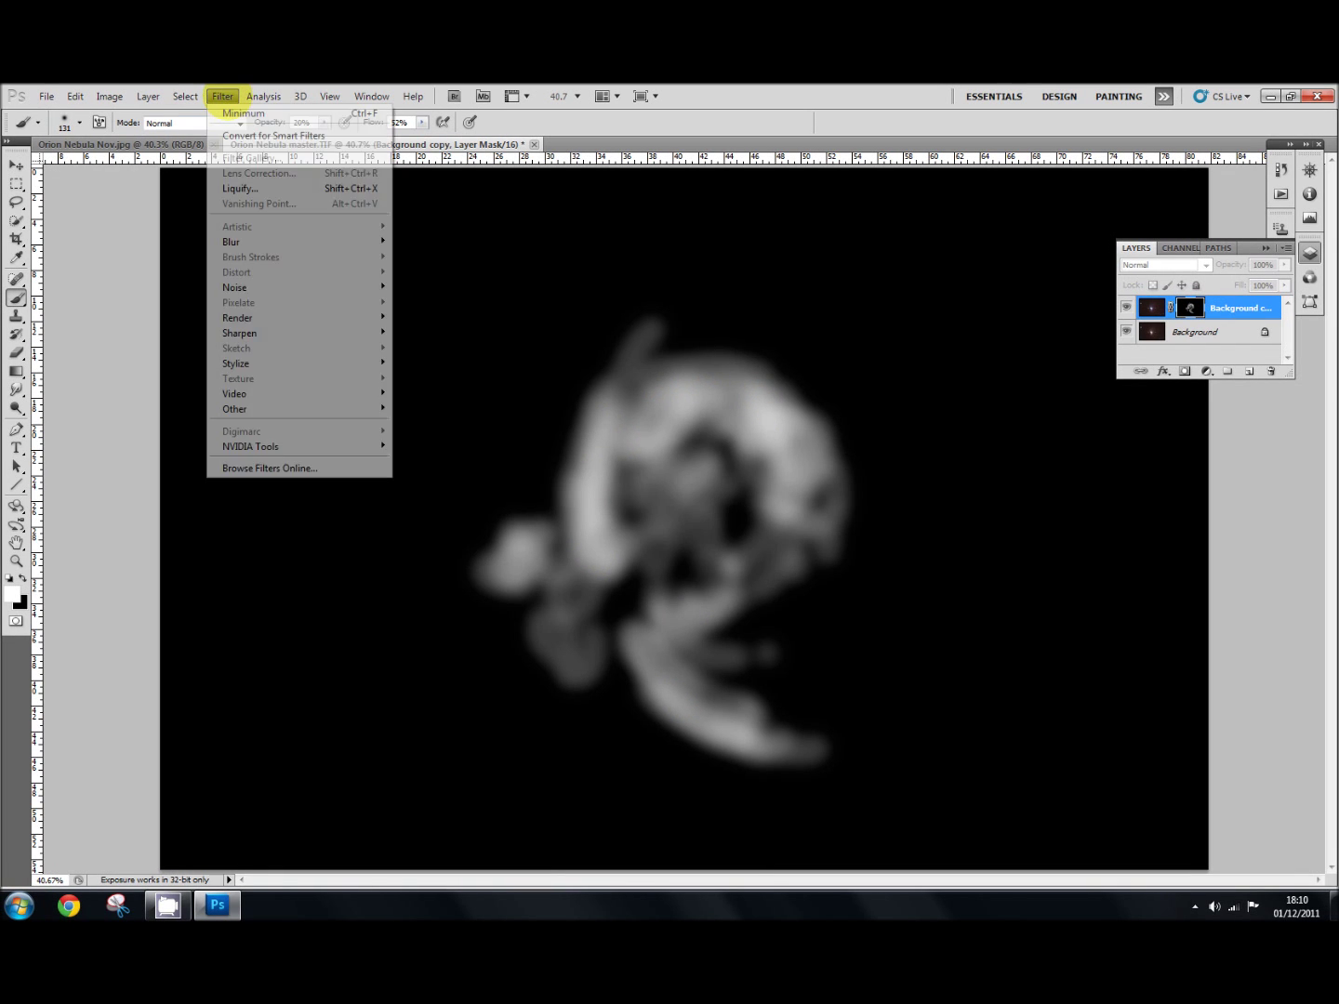
{"action": "mouse_move", "coordinate": [240, 244]}
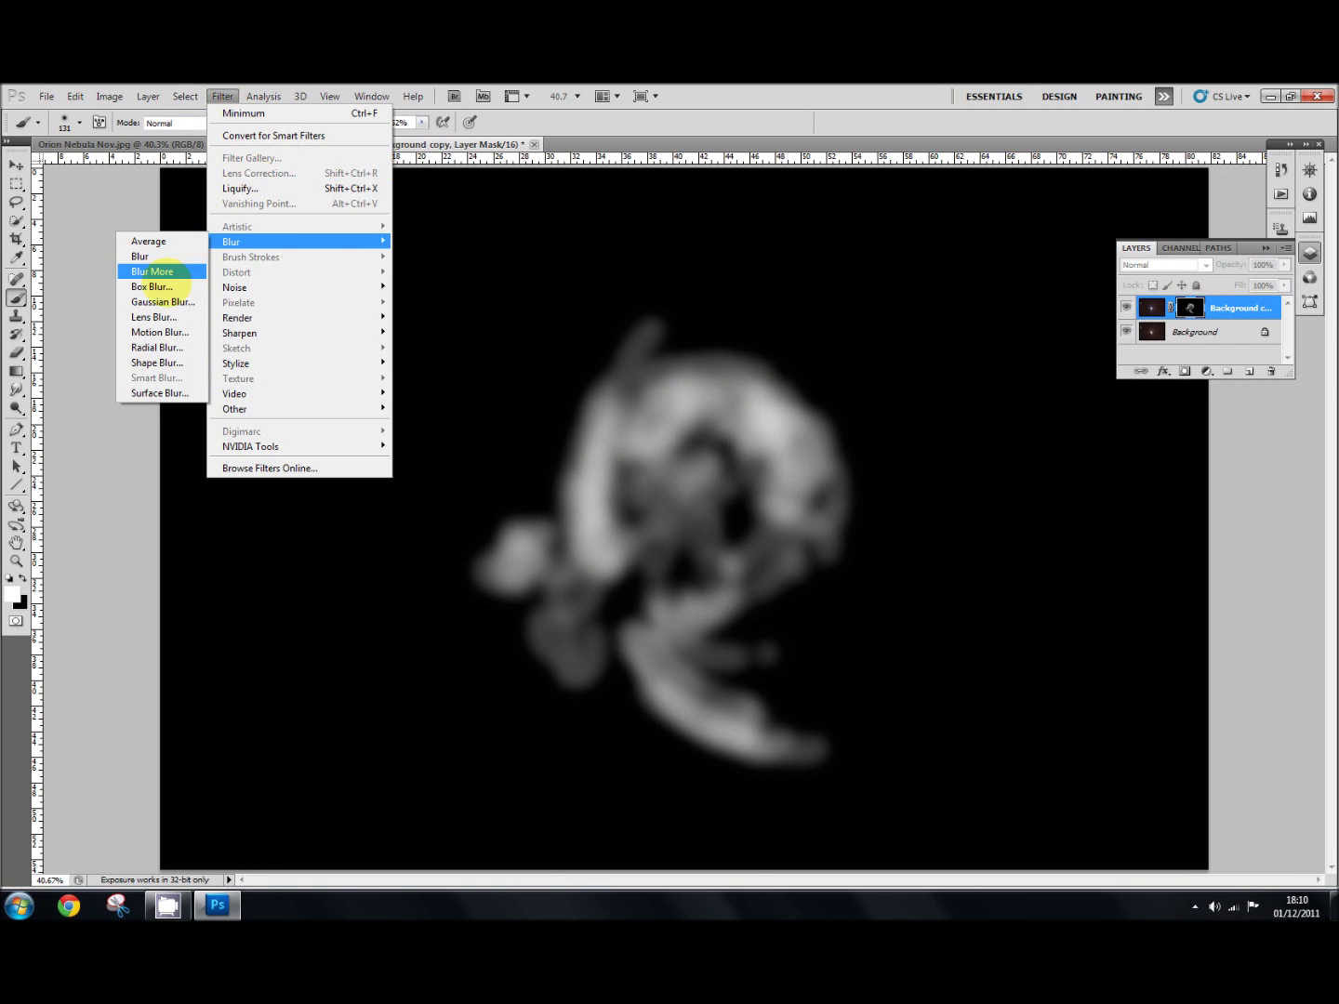
{"action": "left_click", "coordinate": [149, 303]}
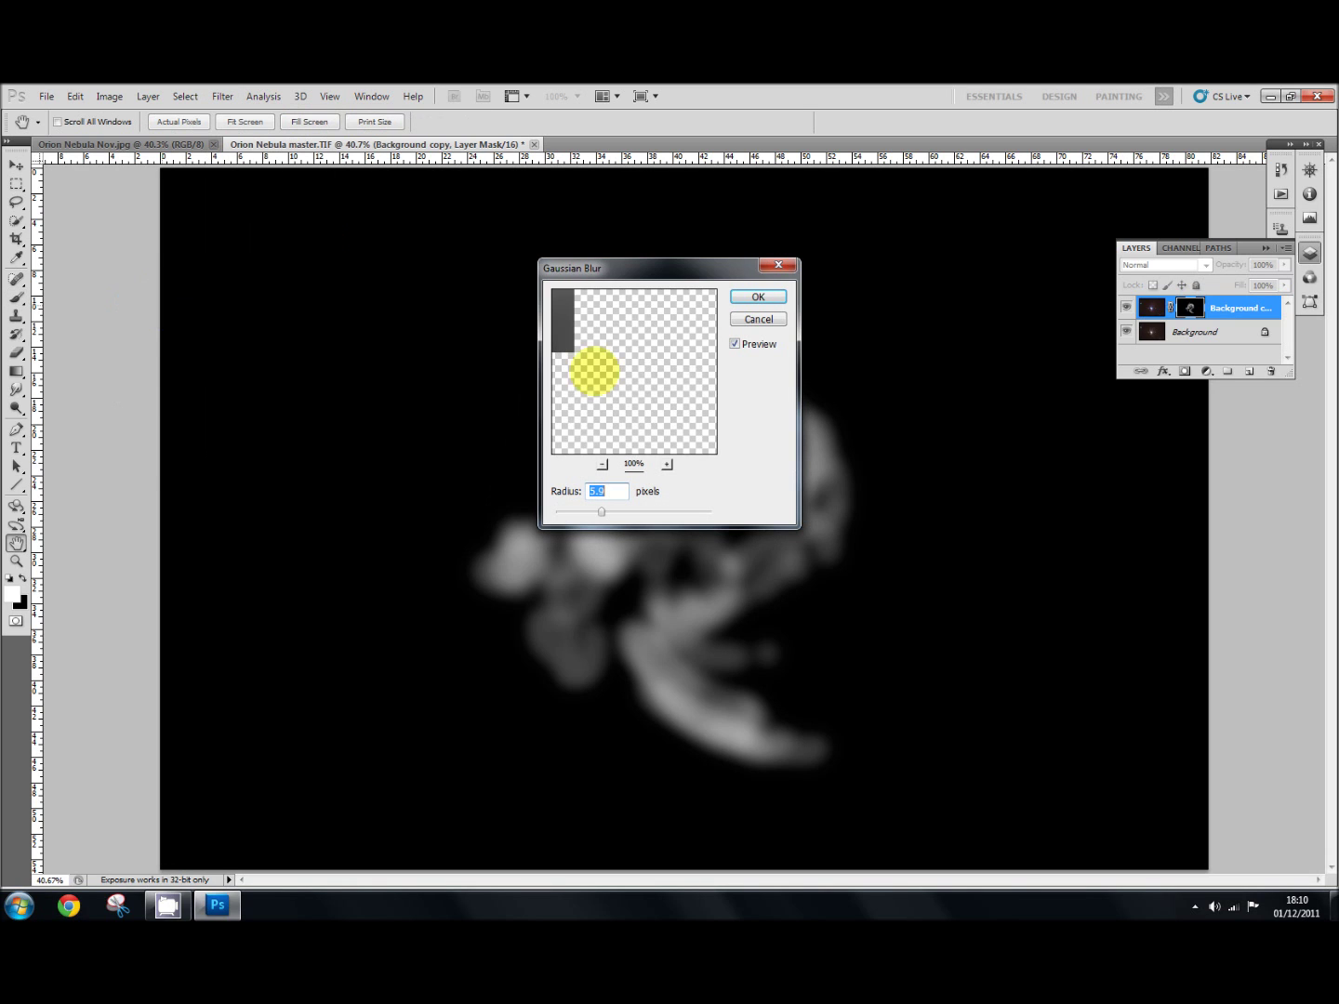
{"action": "left_click_drag", "start_coordinate": [598, 364], "coordinate": [610, 402]}
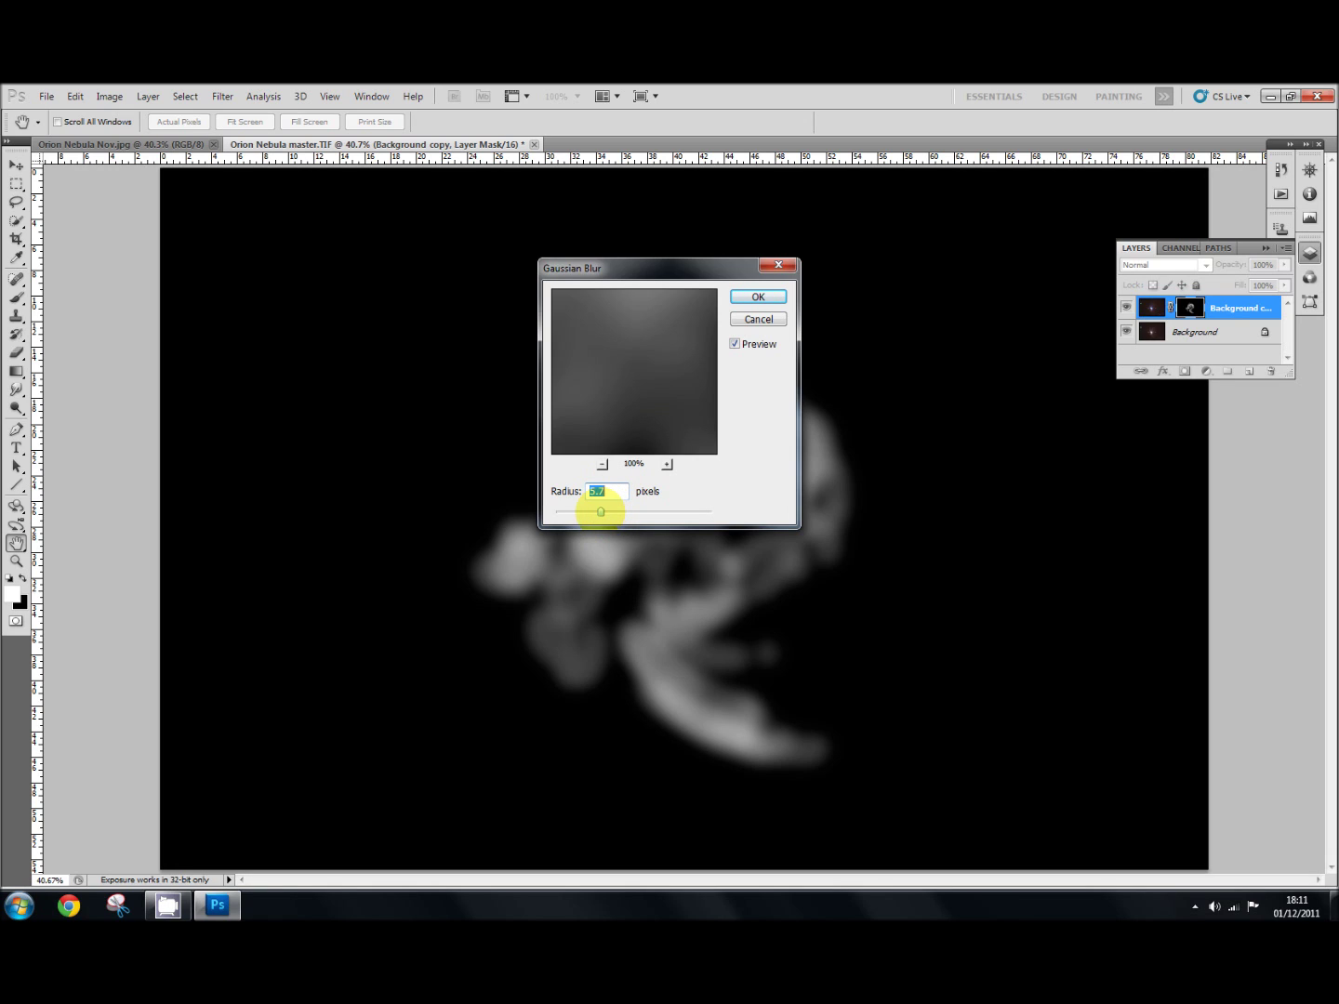
{"action": "mouse_move", "coordinate": [600, 511]}
{"action": "left_mouse_down"}
{"action": "mouse_move", "coordinate": [576, 510]}
{"action": "mouse_move", "coordinate": [602, 512]}
{"action": "left_mouse_up"}
{"action": "left_click", "coordinate": [758, 297]}
{"action": "key", "text": "b"}
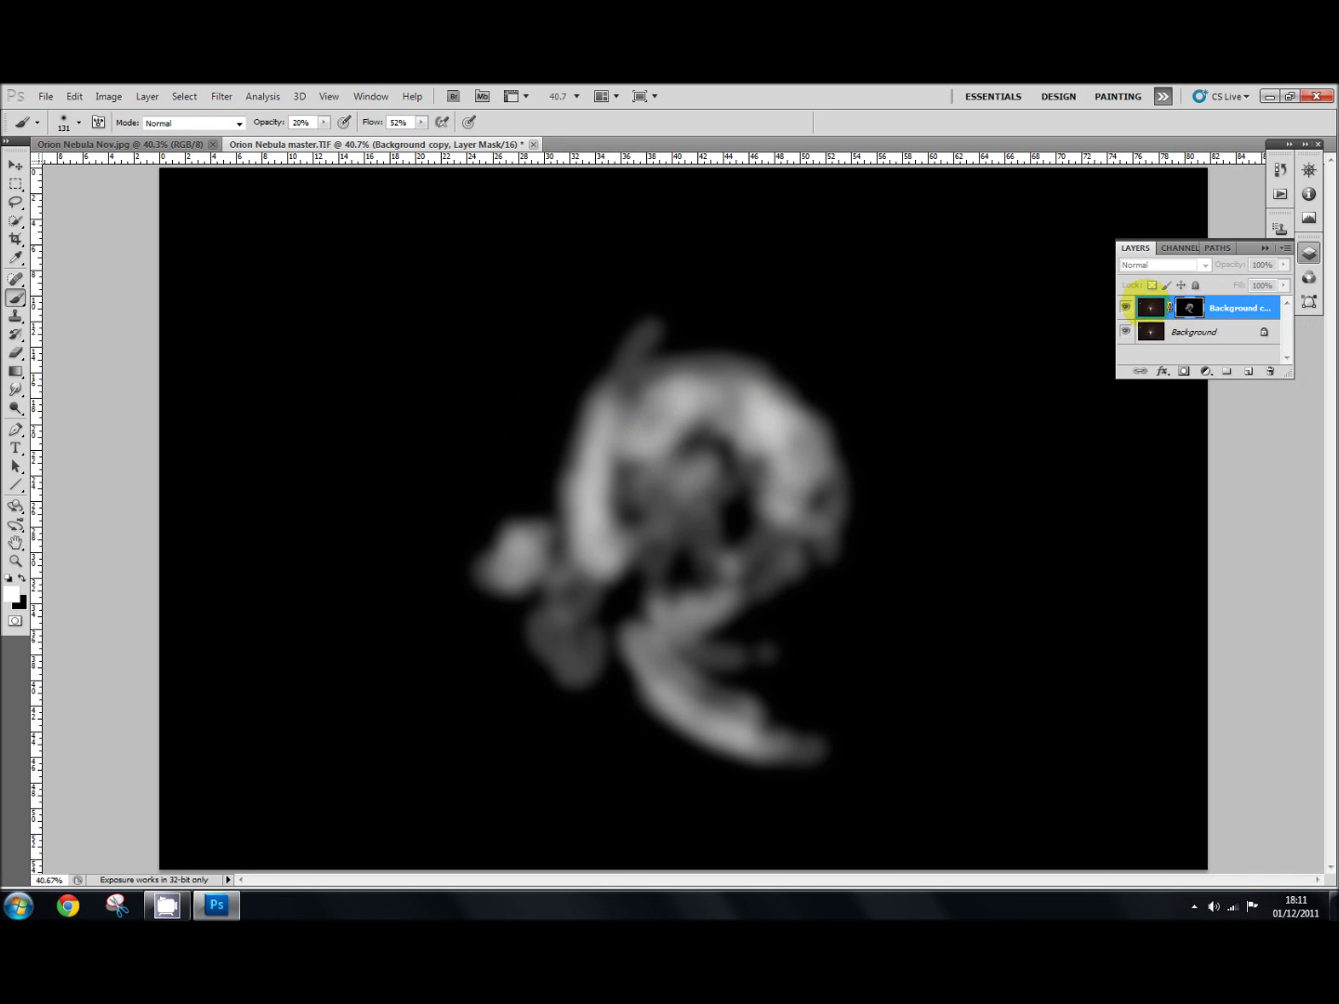
Return to the colour composite, compare with the boosted layer hidden and shown, and undo a stray stroke
{"action": "left_click", "coordinate": [1149, 307]}
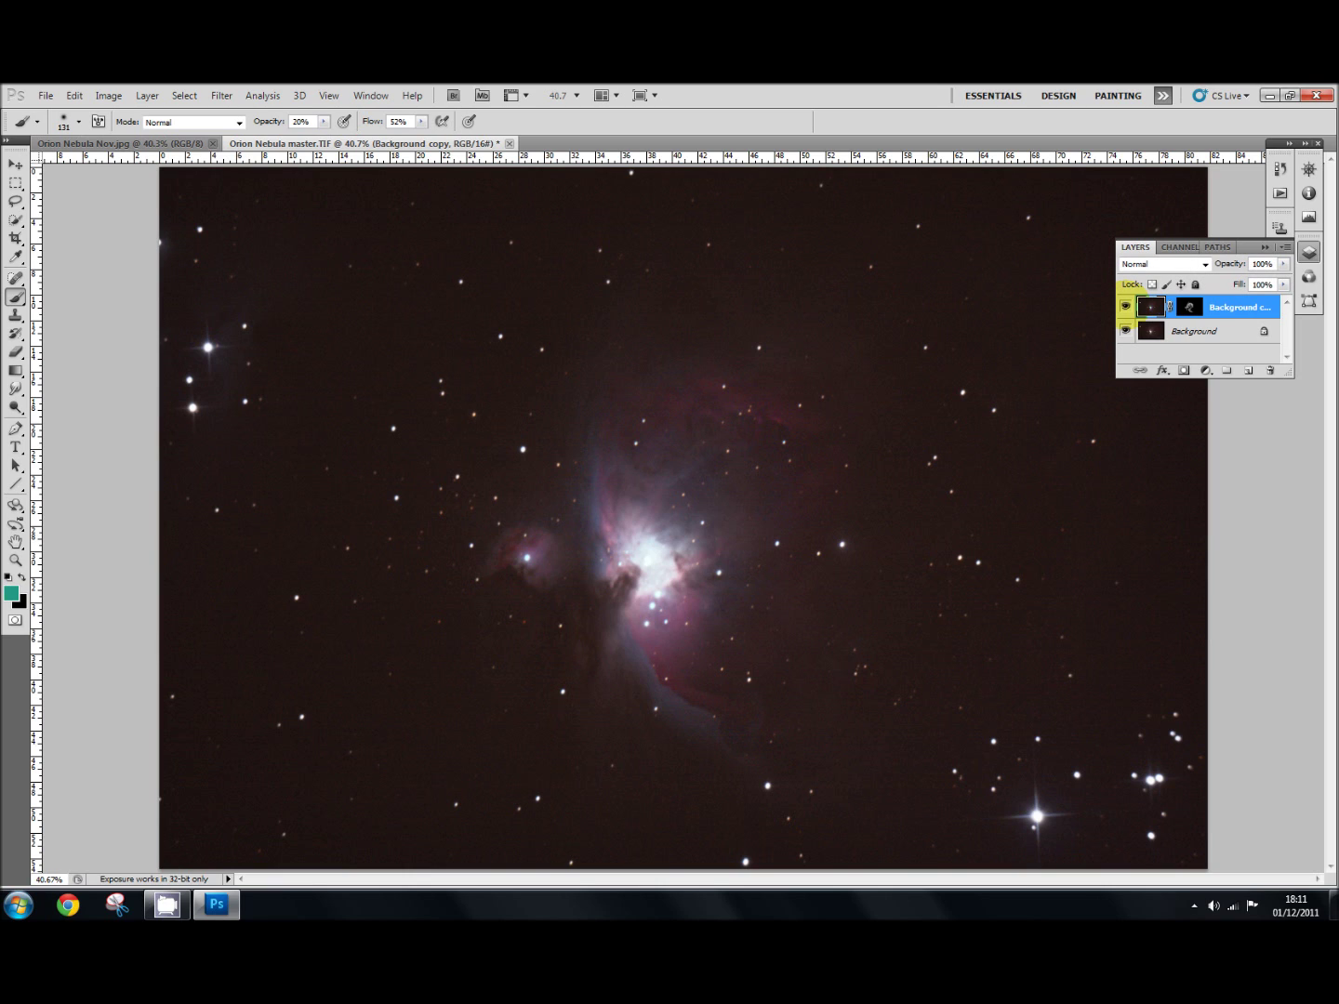
{"action": "left_click", "coordinate": [1125, 306]}
{"action": "left_click", "coordinate": [1126, 306]}
{"action": "left_click", "coordinate": [1125, 306]}
{"action": "left_click", "coordinate": [1125, 306]}
{"action": "left_click_drag", "start_coordinate": [610, 553], "coordinate": [633, 539]}
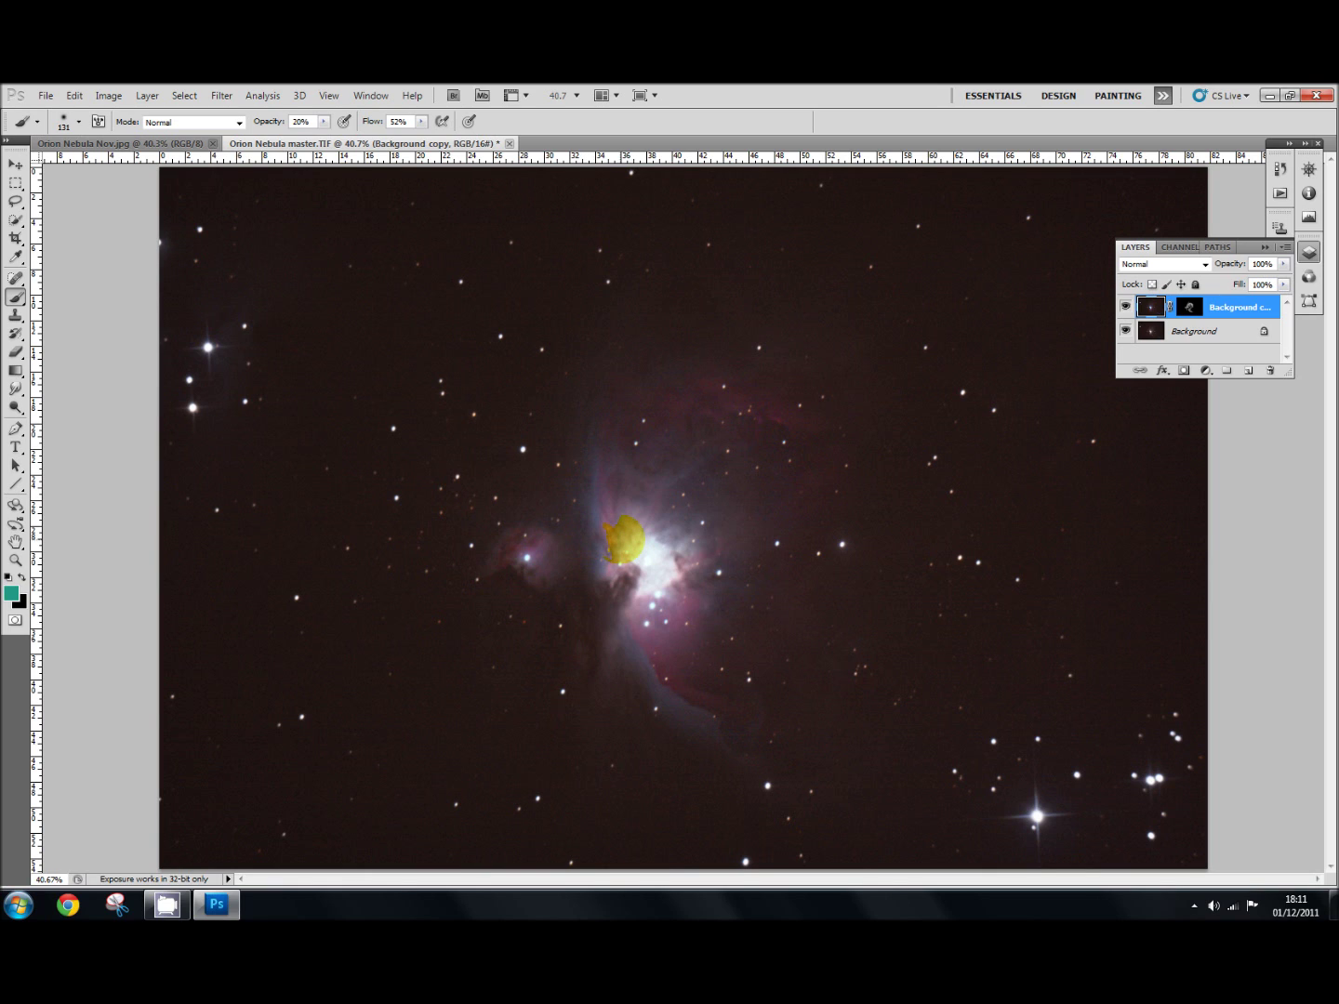
{"action": "key", "text": "ctrl+alt+z"}
{"action": "key", "text": "ctrl+alt+z"}
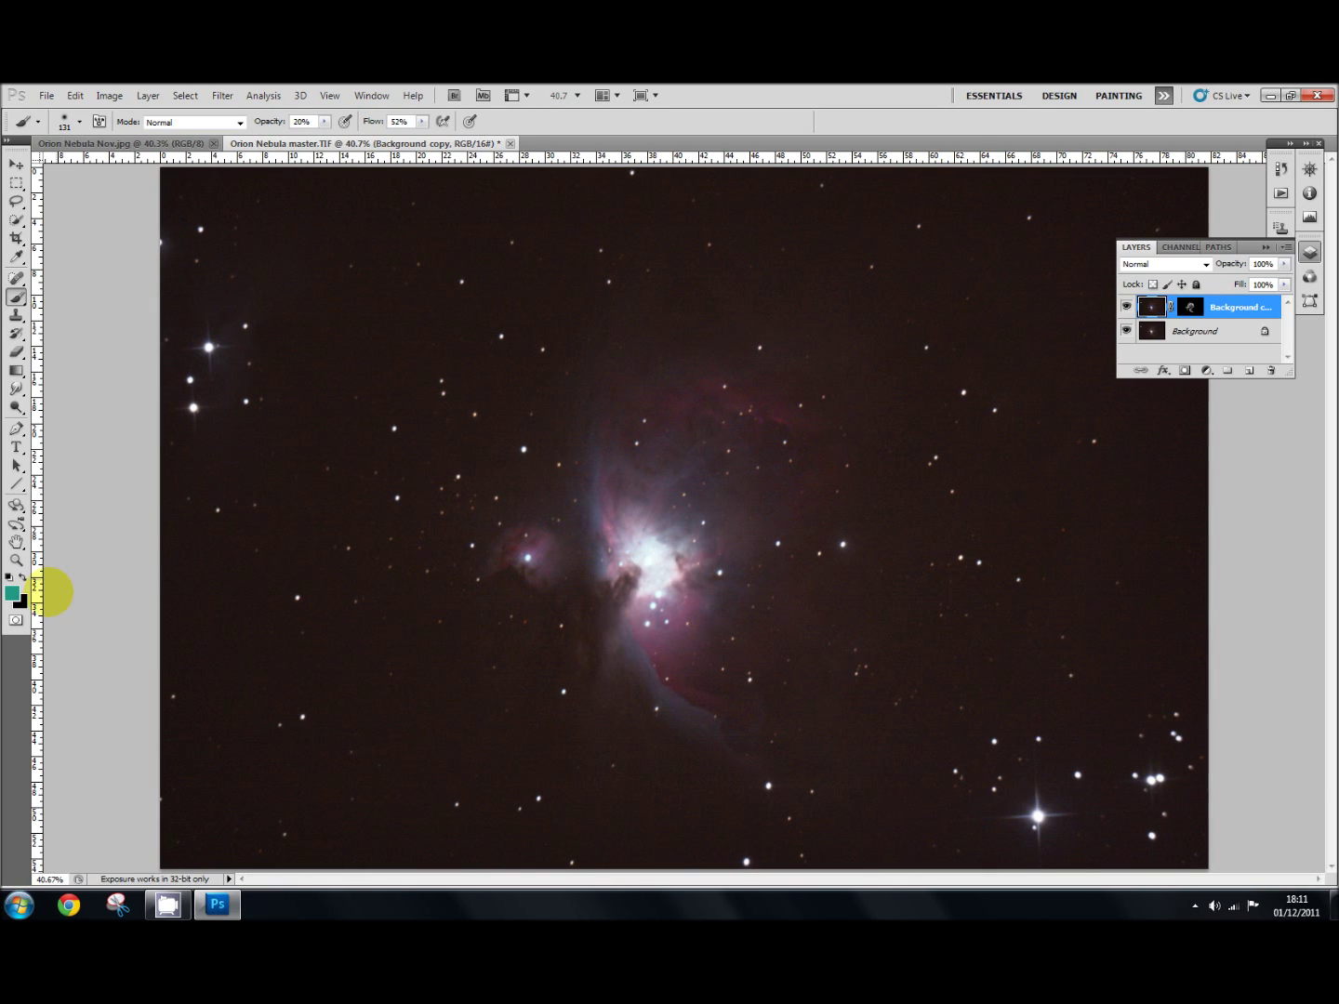